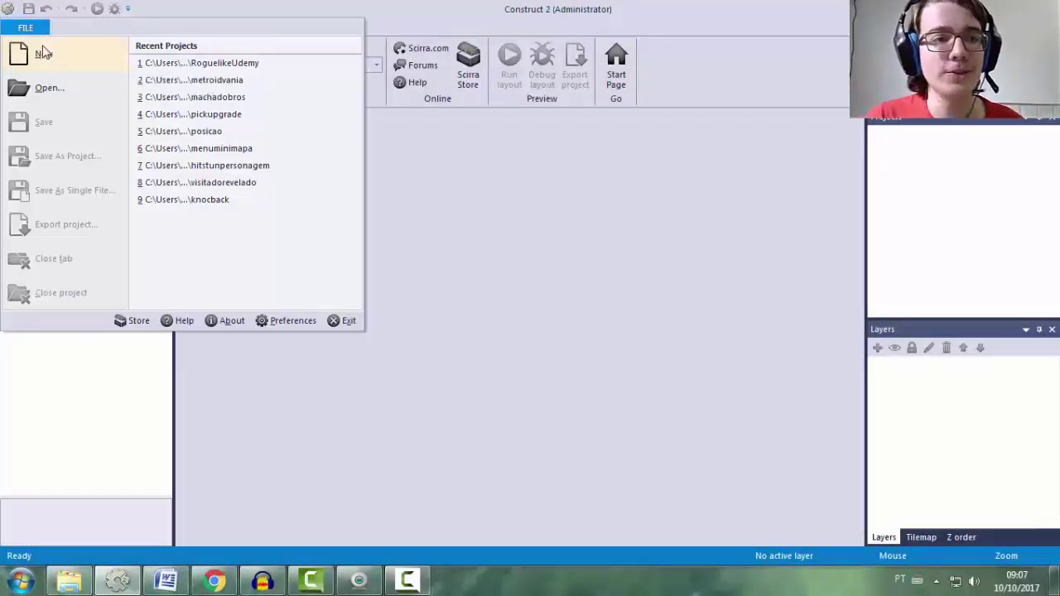
- Create a new project from the "New retro style project" template
left_click(43, 53)
left_click(472, 200)
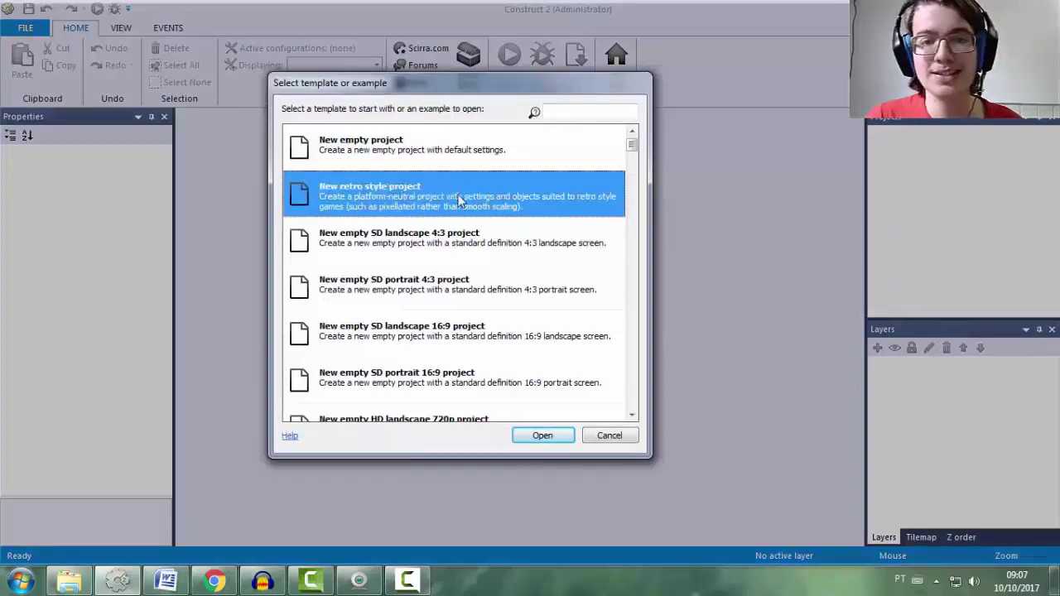
left_click(520, 150)
left_click(584, 174)
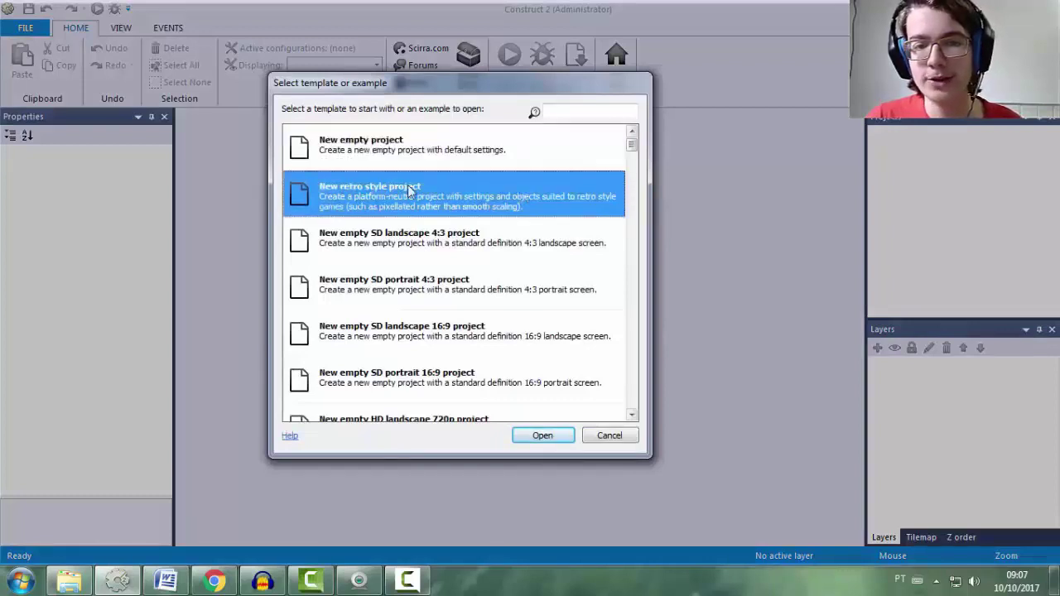
double_click(361, 187)
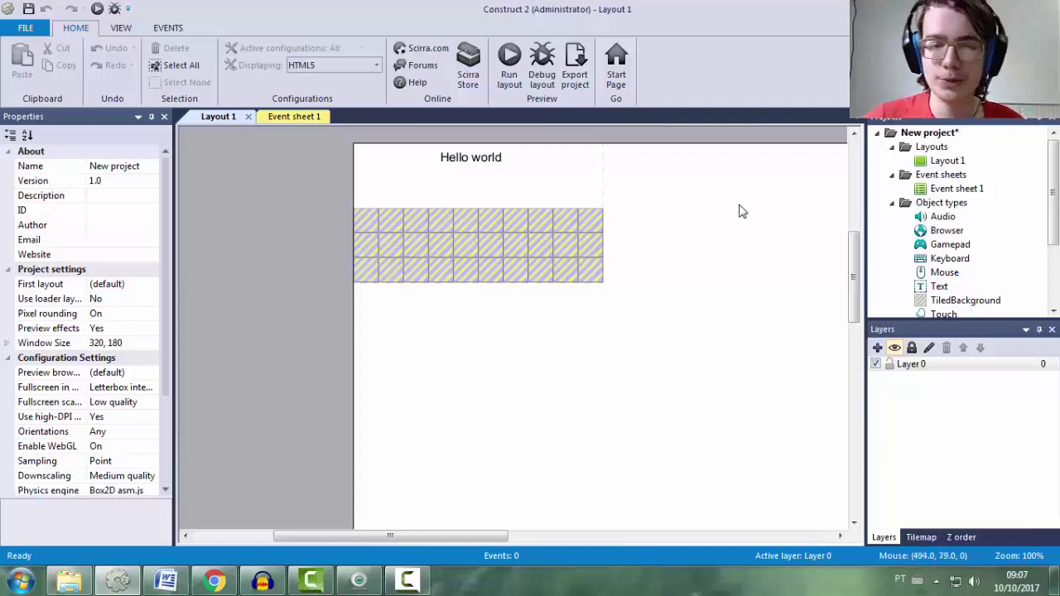
- Turn off Pixel rounding in the project settings
left_click(63, 316)
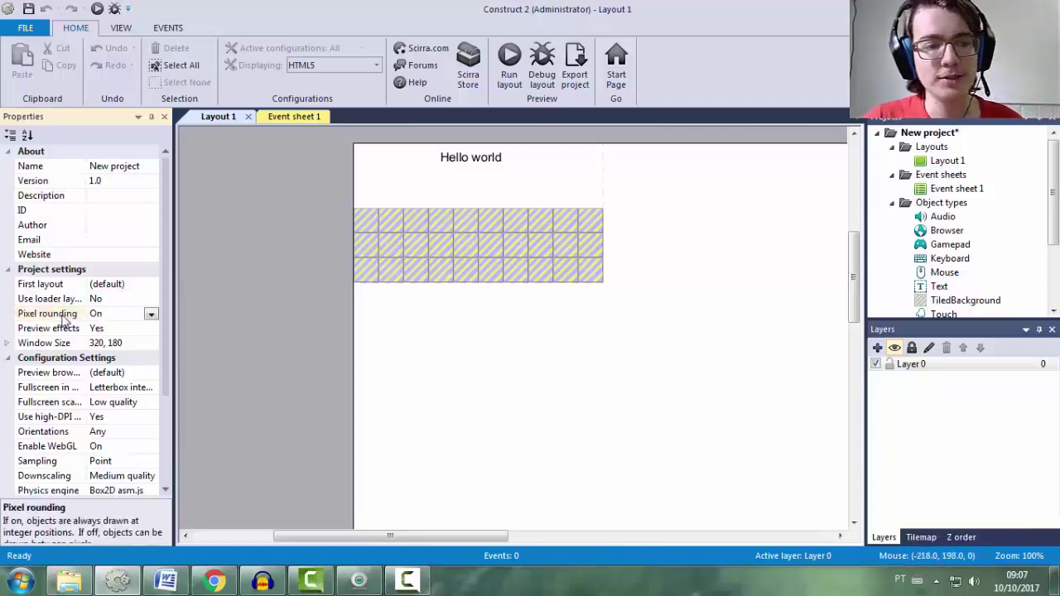
double_click(64, 319)
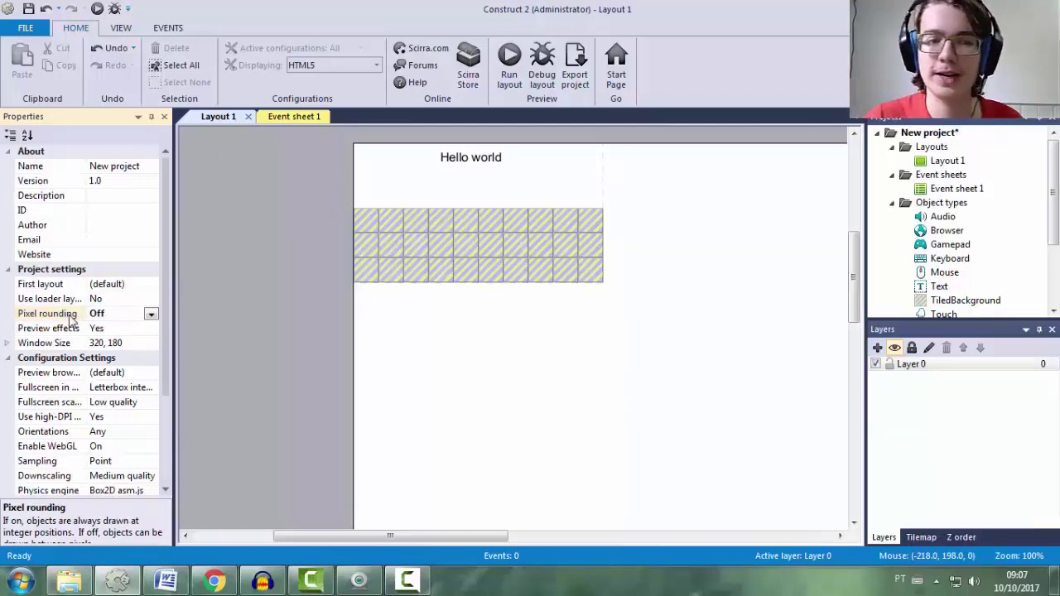
left_click(326, 291)
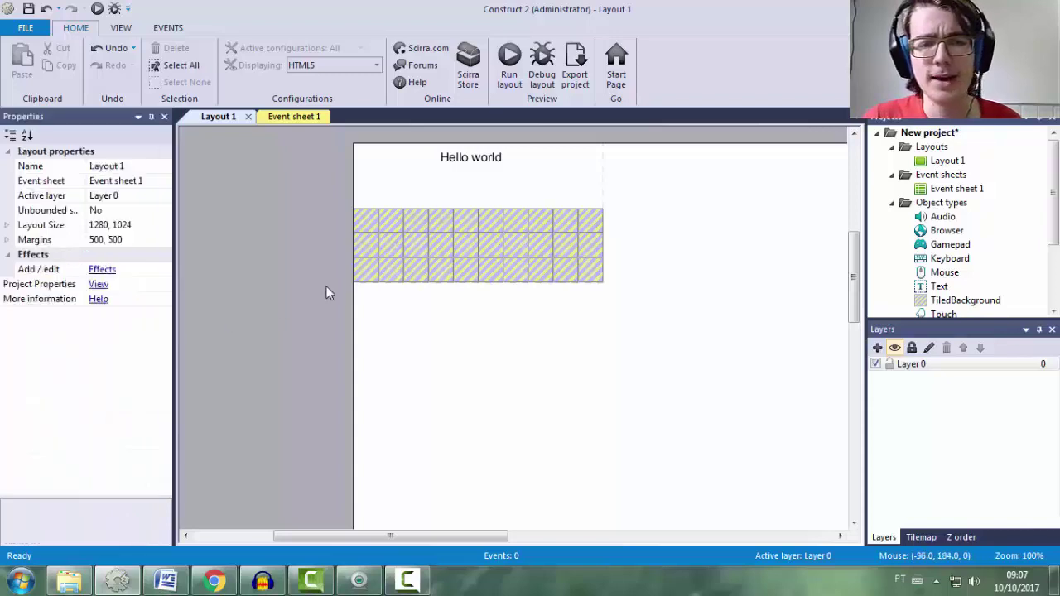
- Set the project's Fullscreen in browser mode to Letterbox scale
left_click(944, 134)
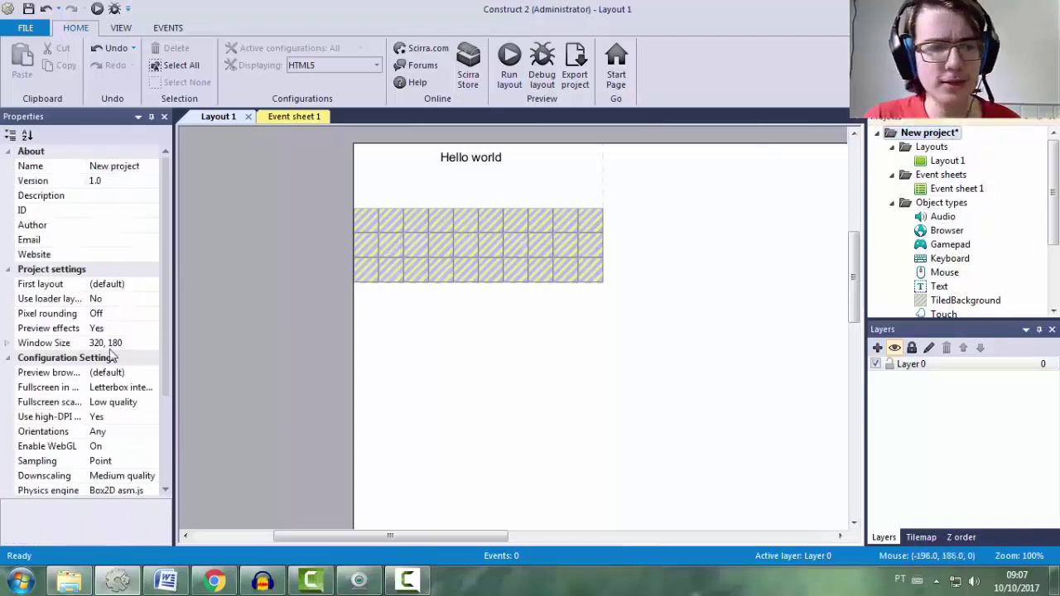
left_click(88, 344)
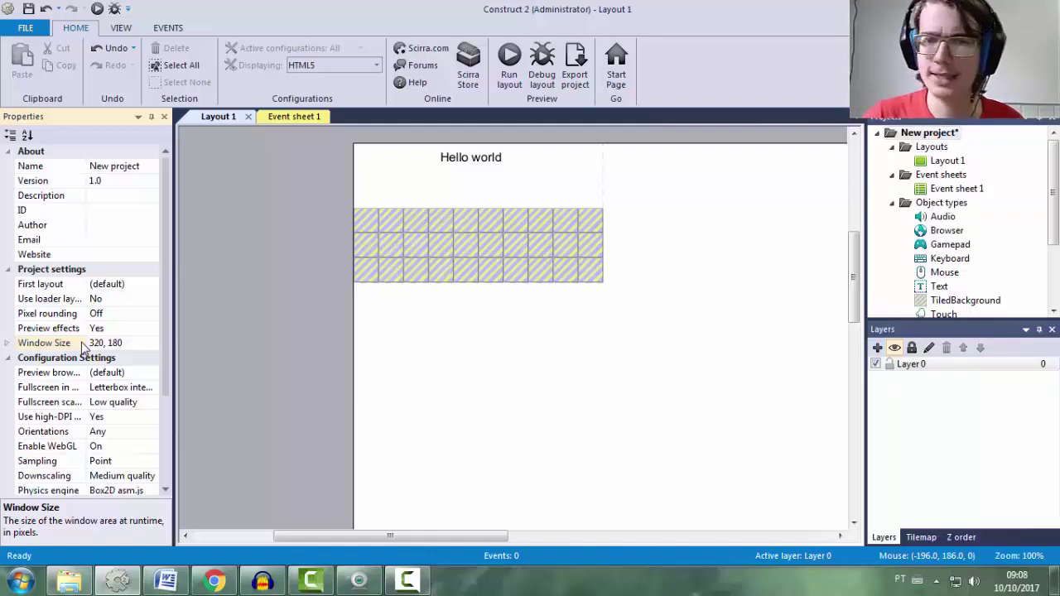
left_click(93, 389)
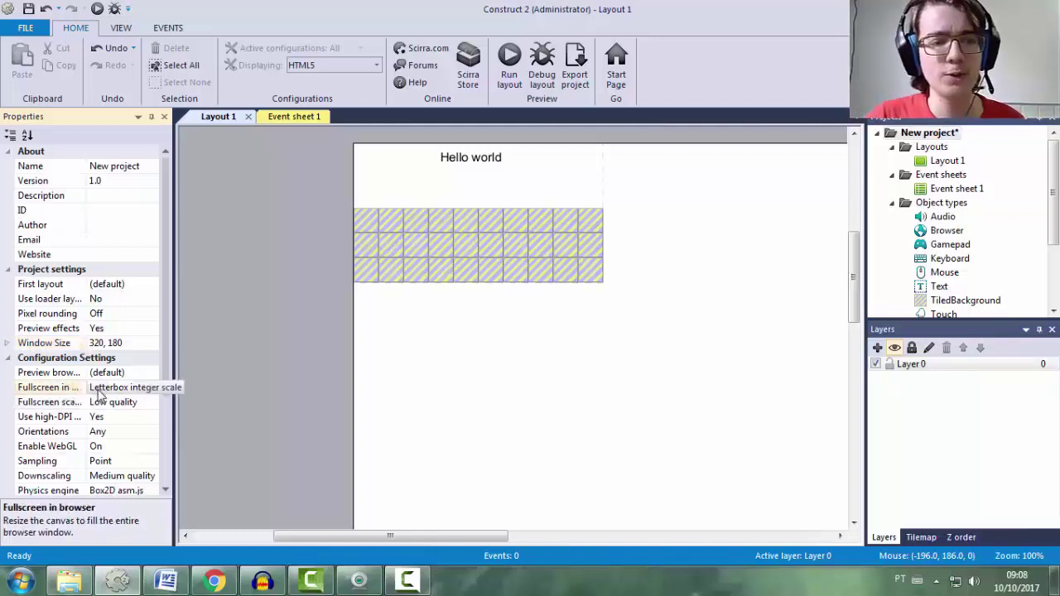
left_click(139, 390)
left_click(151, 388)
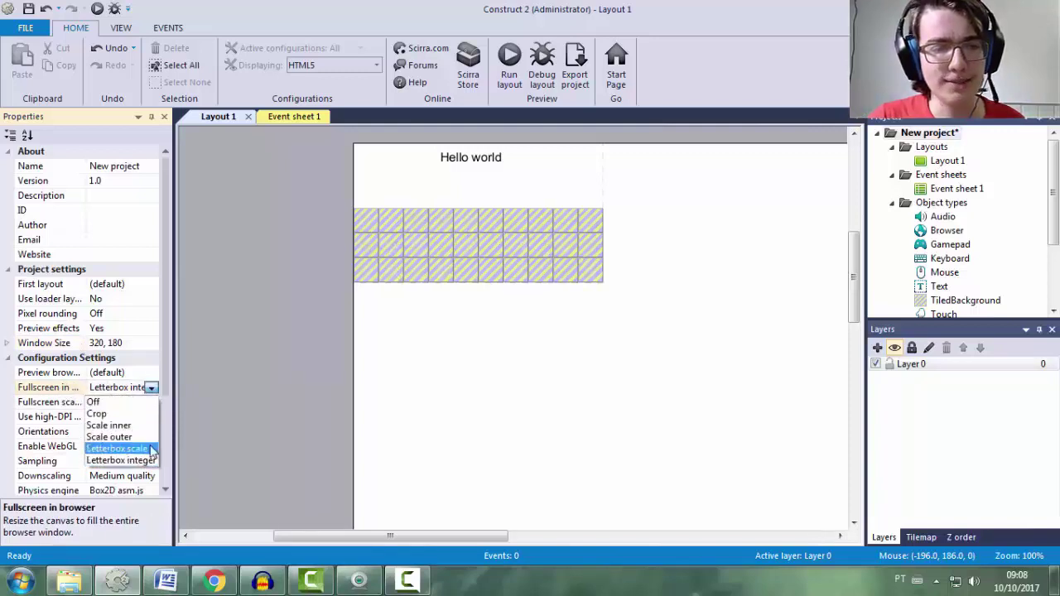
left_click(151, 449)
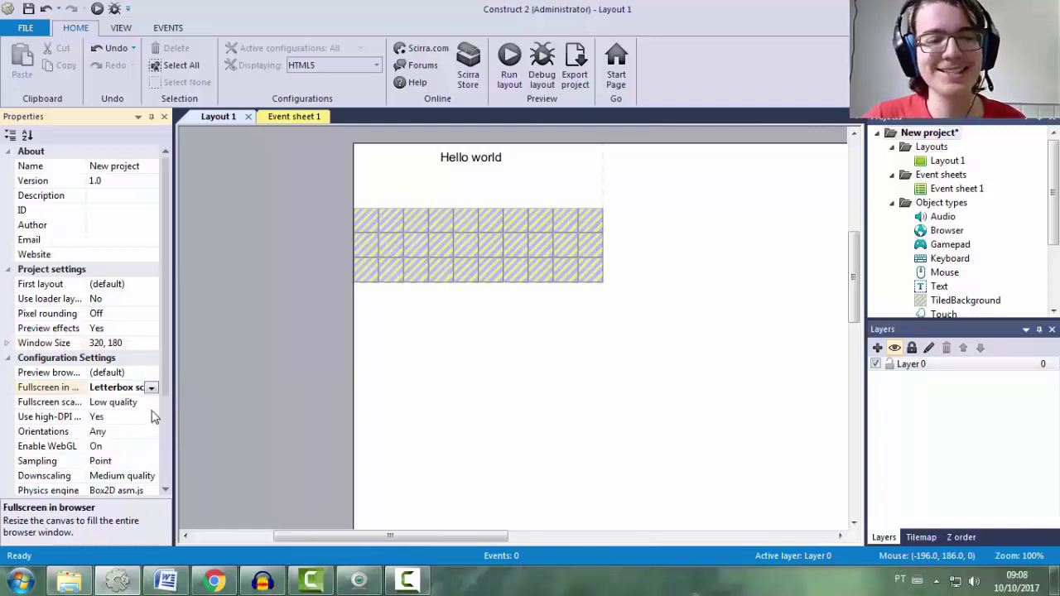
- Set the project's Fullscreen scaling to High quality
left_click(150, 405)
left_click(151, 403)
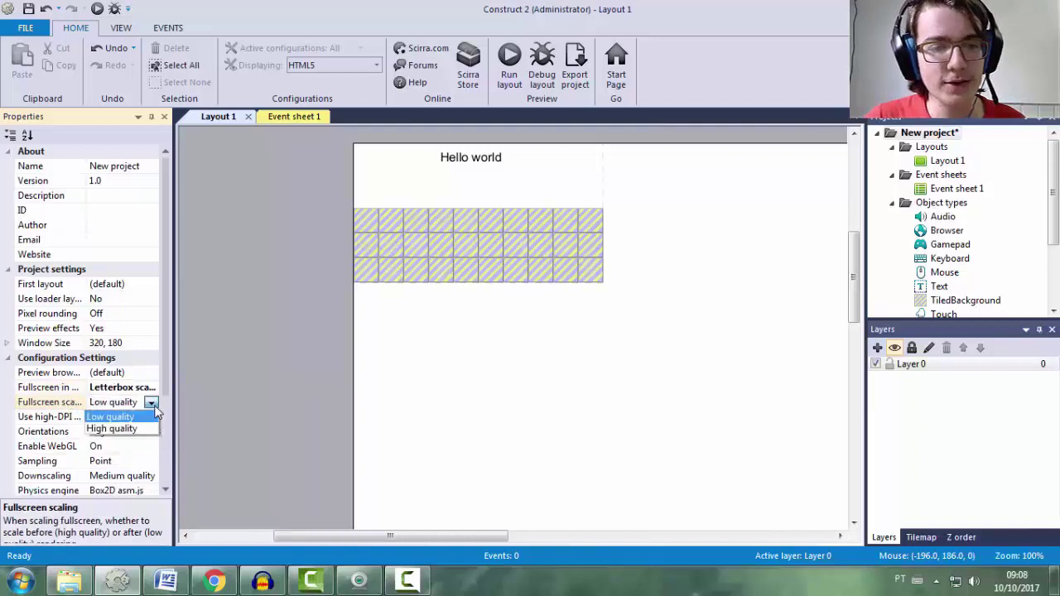
left_click(135, 431)
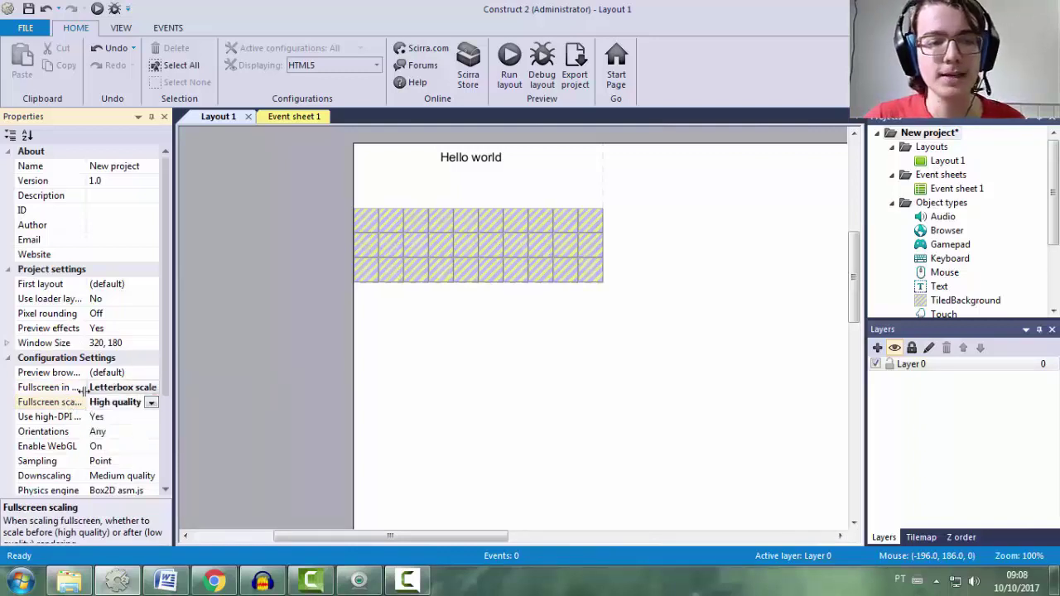
- Try Letterbox integer scale as the Fullscreen in browser mode and switch back to Letterbox scale
left_click(130, 390)
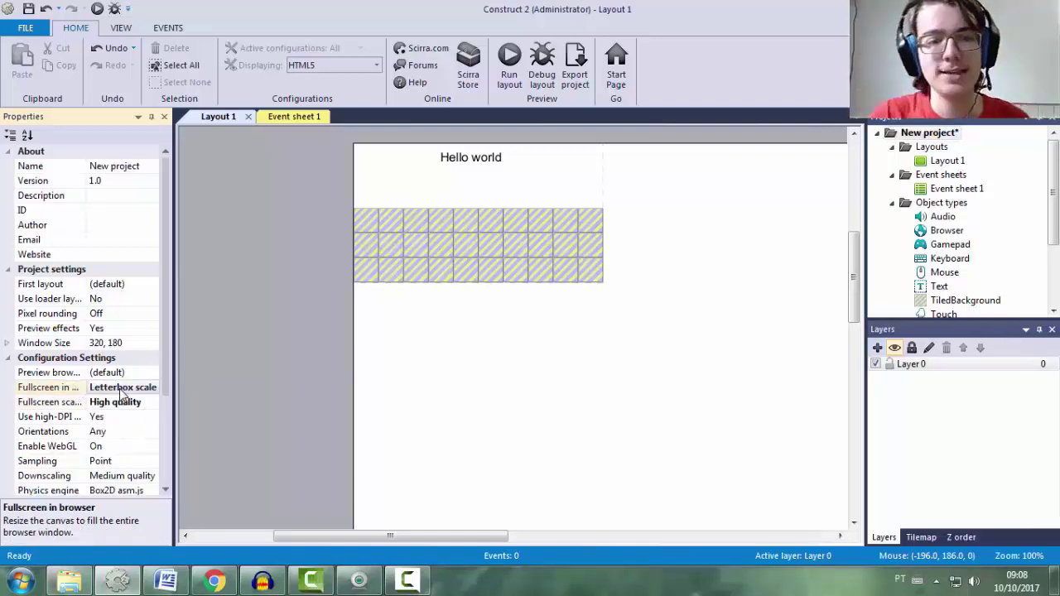
left_click(139, 389)
left_click(152, 388)
left_click(137, 463)
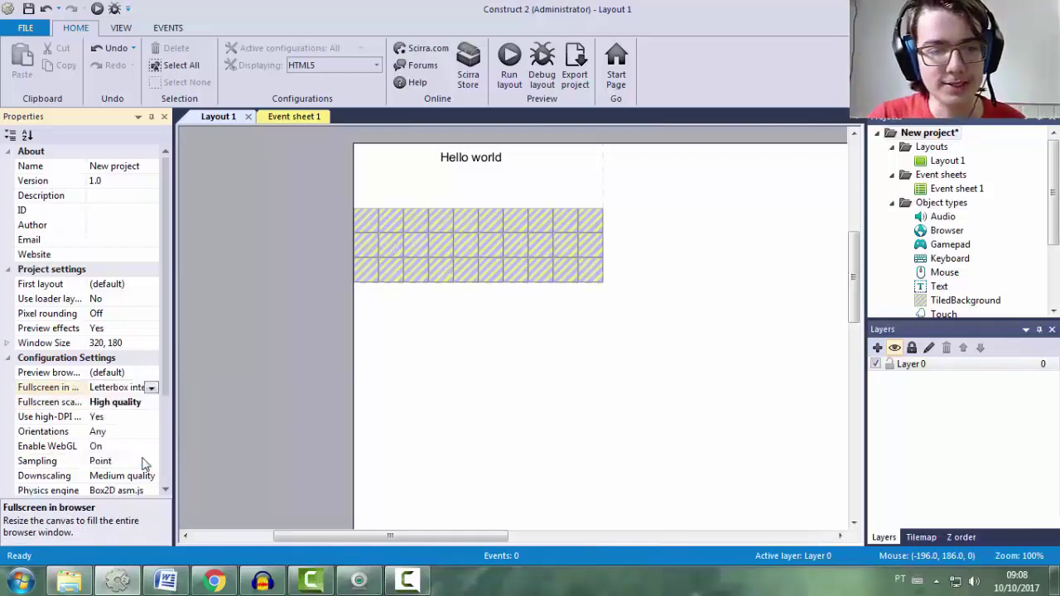
left_click(152, 387)
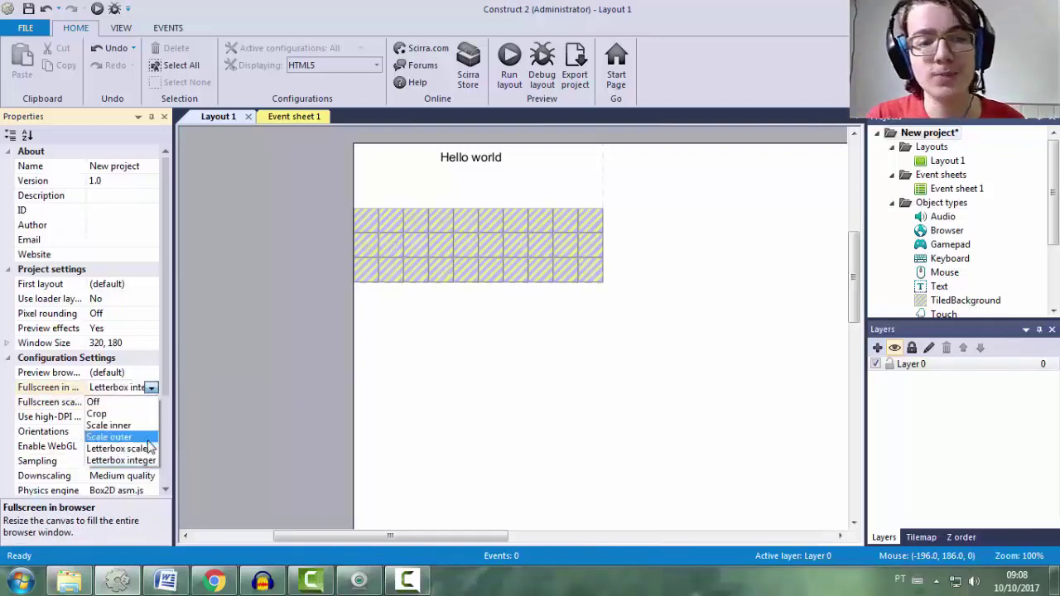
left_click(149, 448)
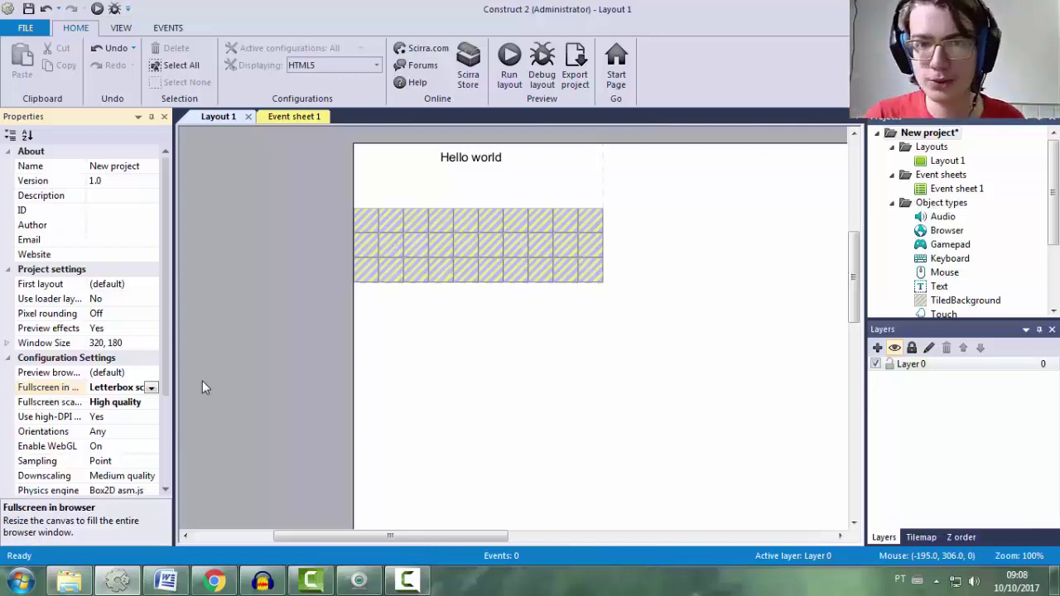
- Delete the TiledBackground object type from the project
left_click(583, 348)
left_click(974, 260)
scroll(972, 249, "down", 1)
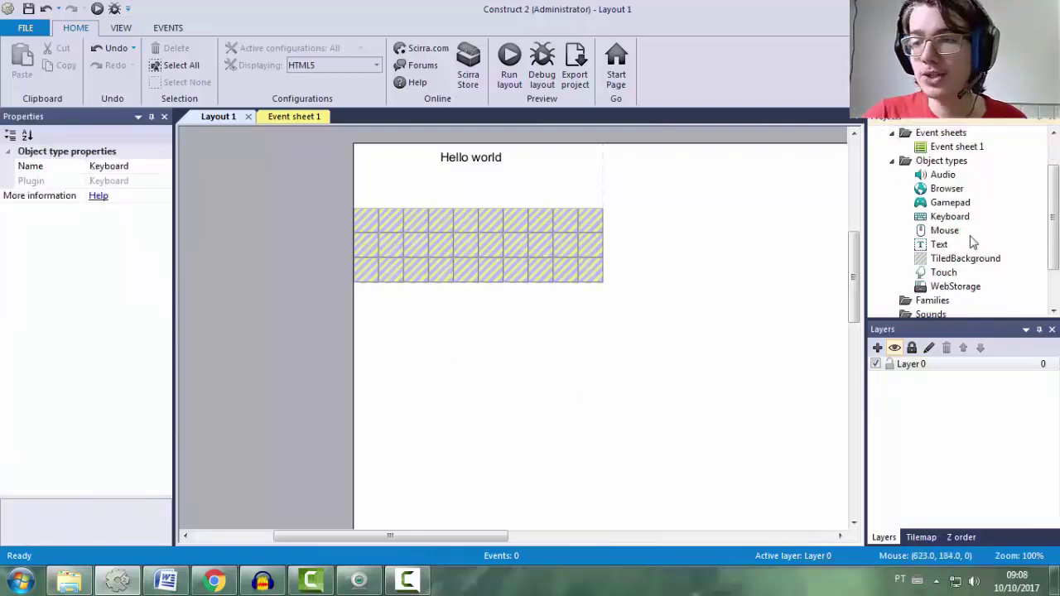
left_click(961, 259)
key("Delete")
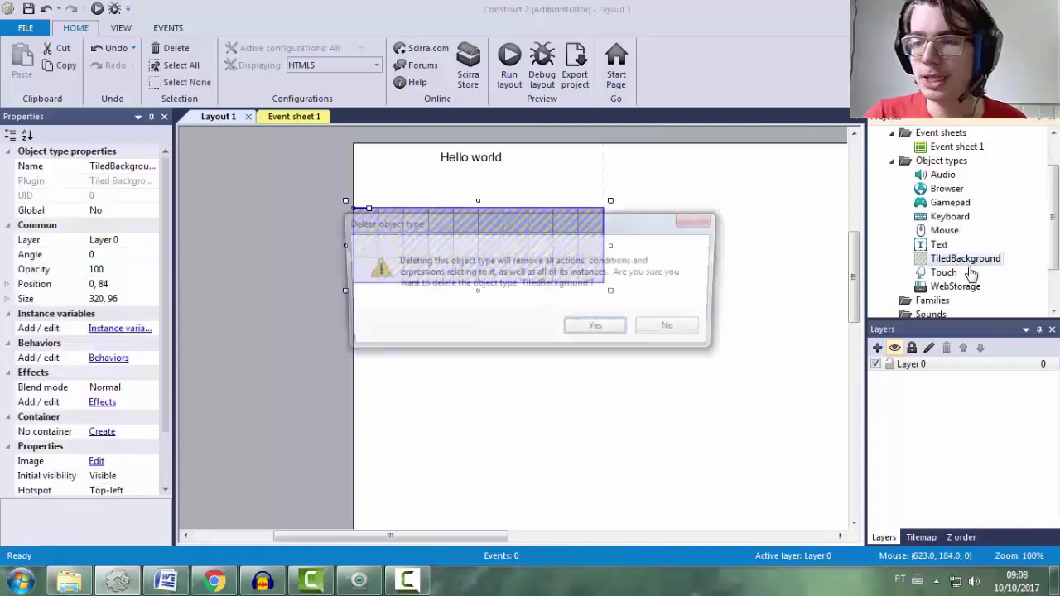
key("Return")
- Delete the Text and Touch object types from the project
left_click(938, 245)
key("Delete")
key("Return")
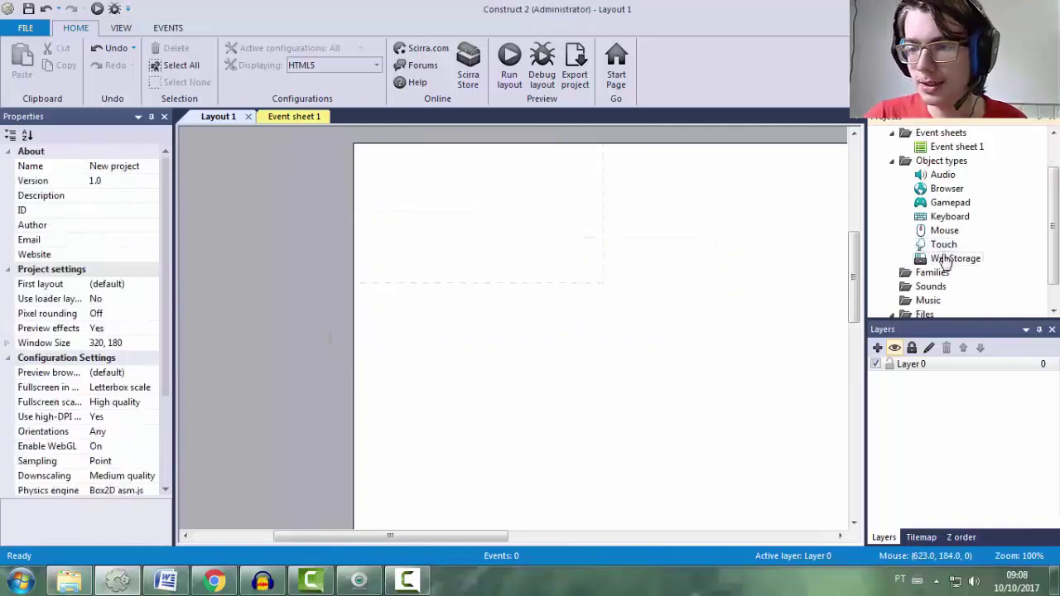
left_click(940, 245)
key("Delete")
key("Return")
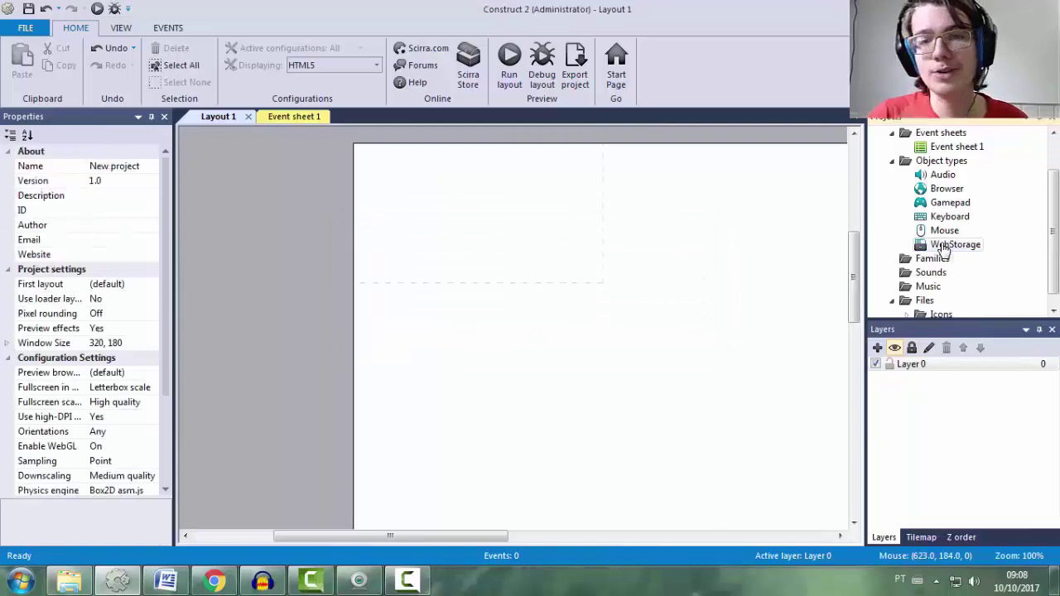
- Delete the Mouse and WebStorage object types, keeping Audio, Browser, Gamepad and Keyboard
left_click(944, 247)
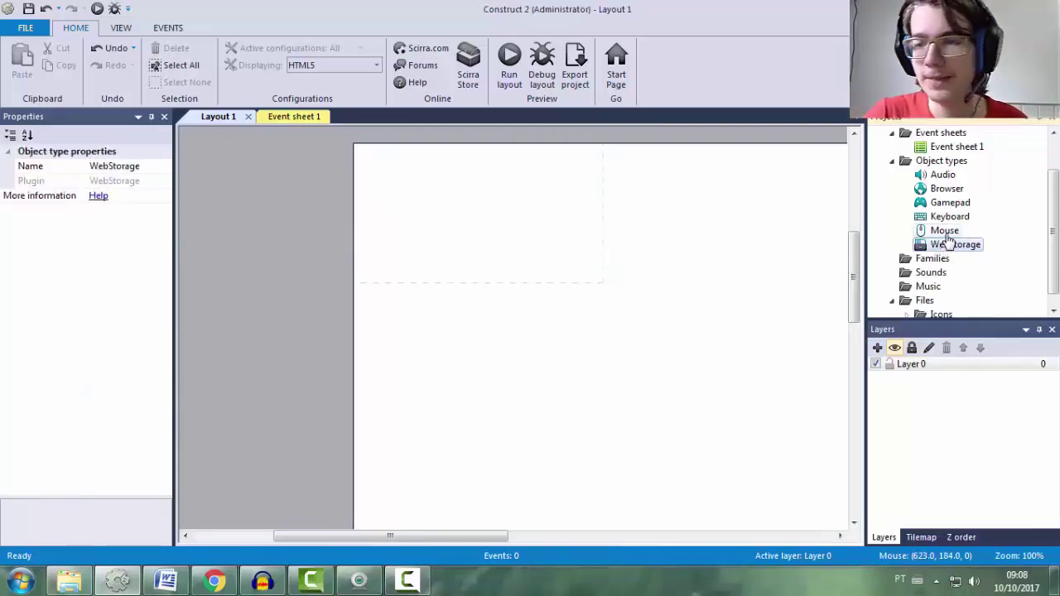
left_click(947, 232)
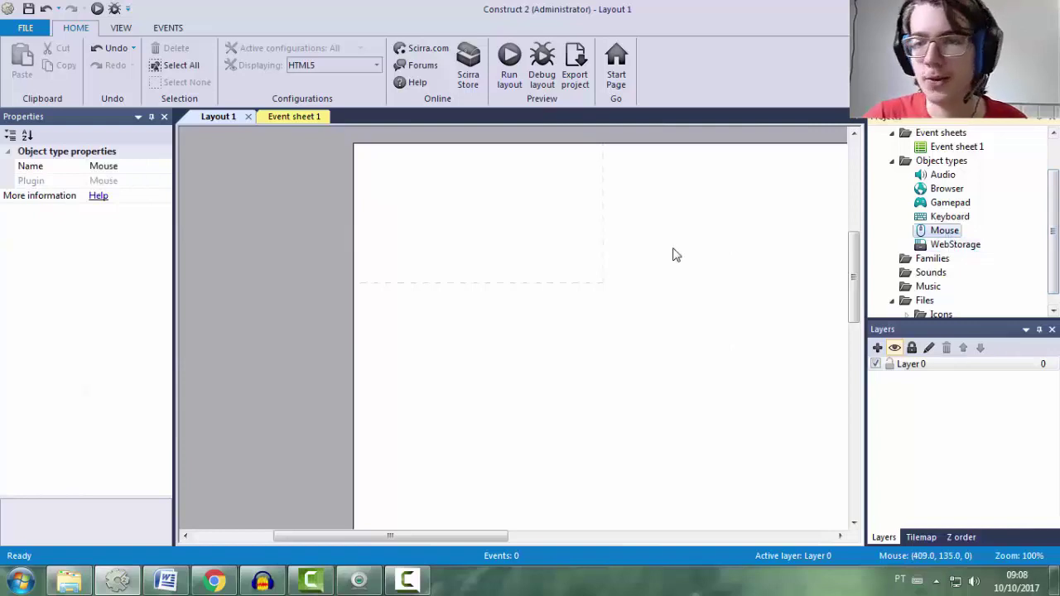
key("Delete")
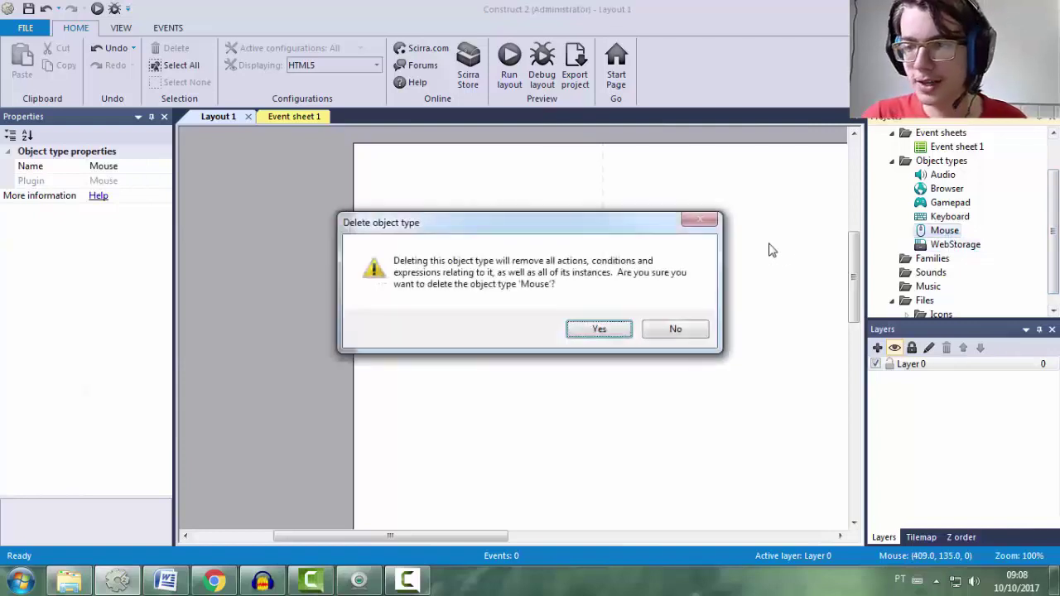
key("Return")
left_click(948, 217)
left_click(954, 231)
key("Delete")
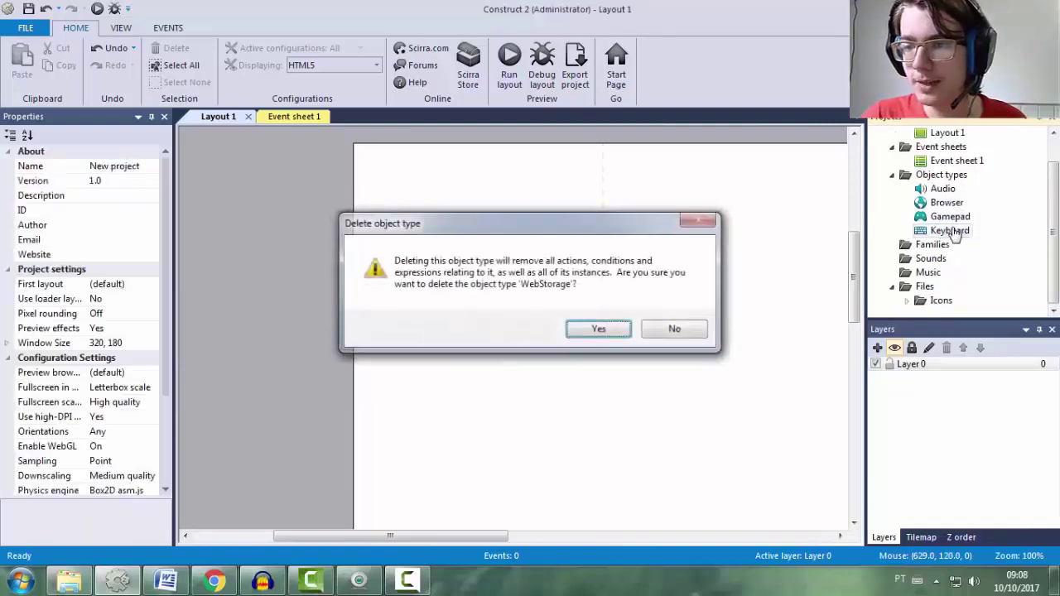
key("Return")
left_click(942, 189)
left_click(946, 203)
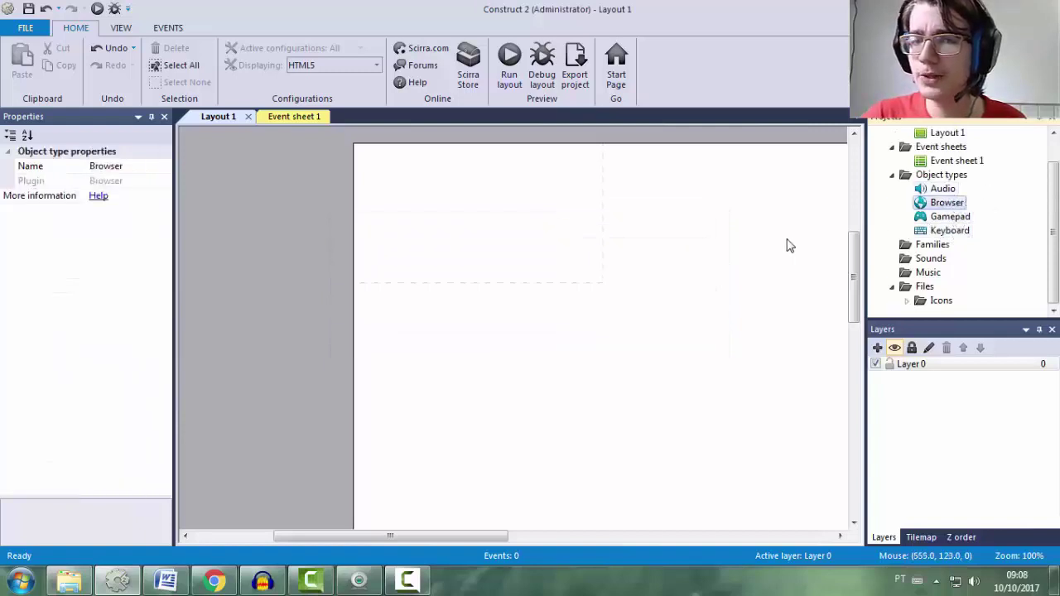
left_click(748, 241)
left_click(952, 206)
scroll(1015, 207, "up", 1)
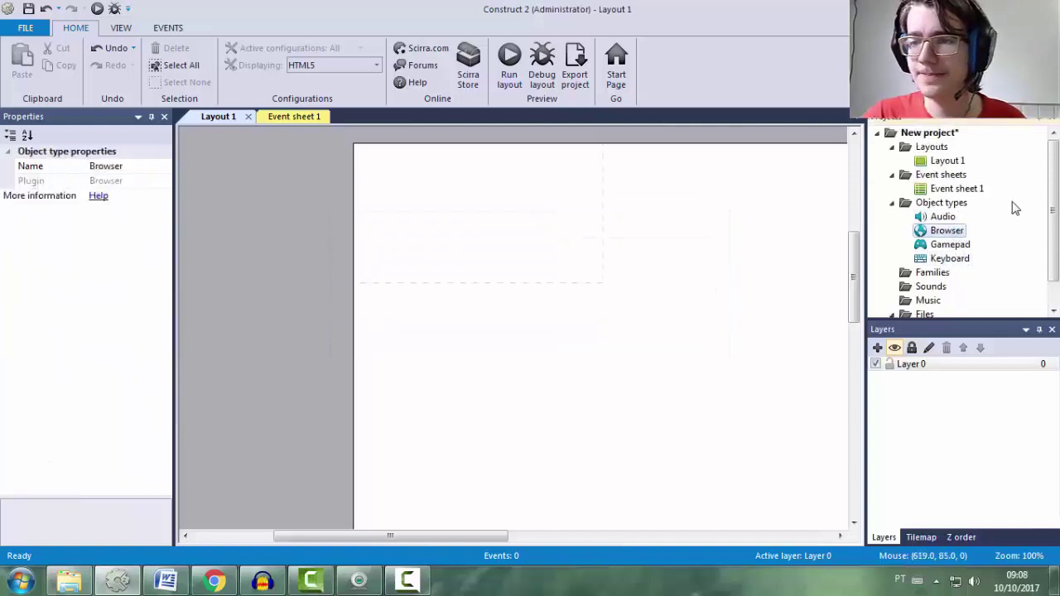
- Set the Layout Size of Layout 1 to 3000, 3000
left_click(946, 161)
scroll(555, 221, "down", 4, "ctrl")
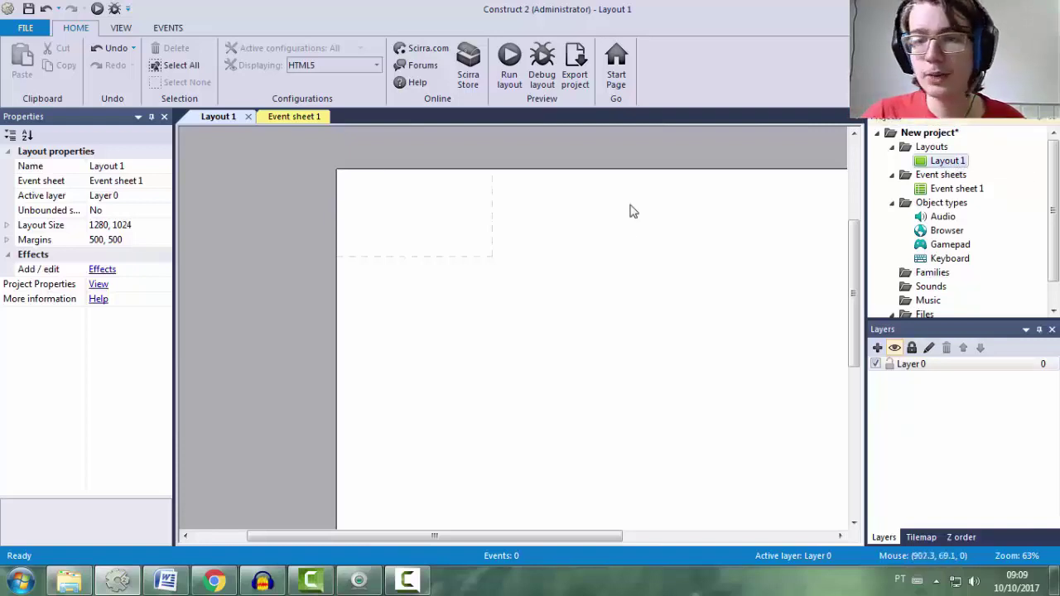
left_click(117, 225)
left_click(108, 225)
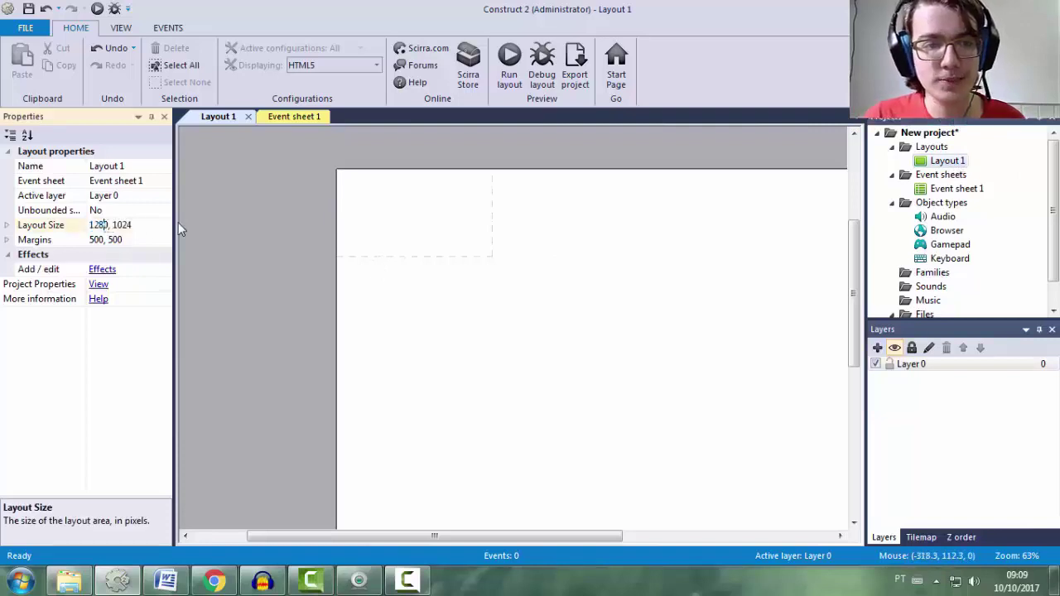
key("BackSpace")
key("BackSpace")
key("BackSpace")
key("BackSpace")
type("3000")
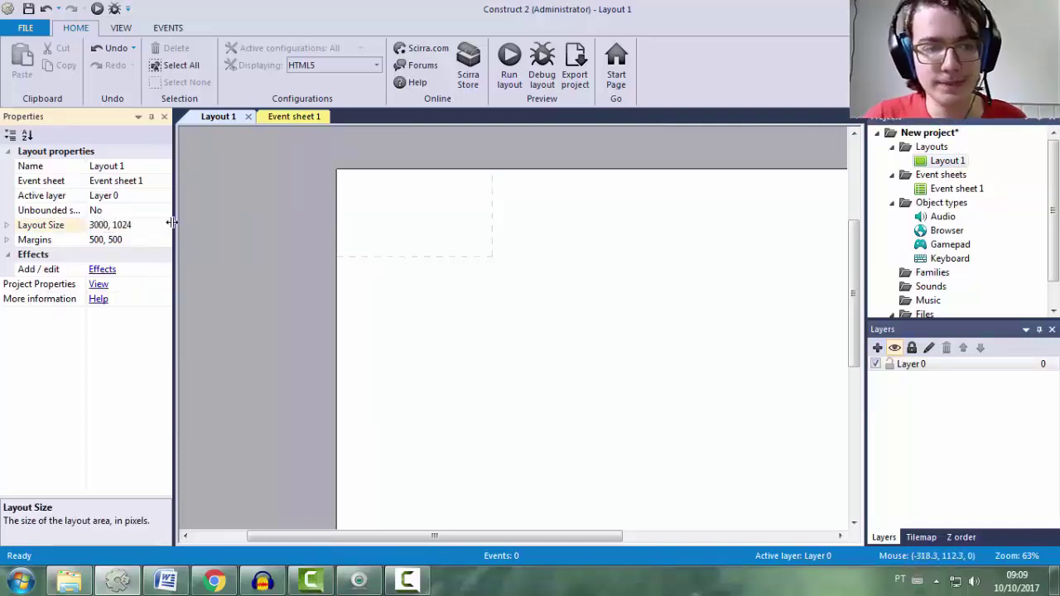
key("BackSpace")
key("BackSpace")
key("BackSpace")
key("BackSpace")
type("3000")
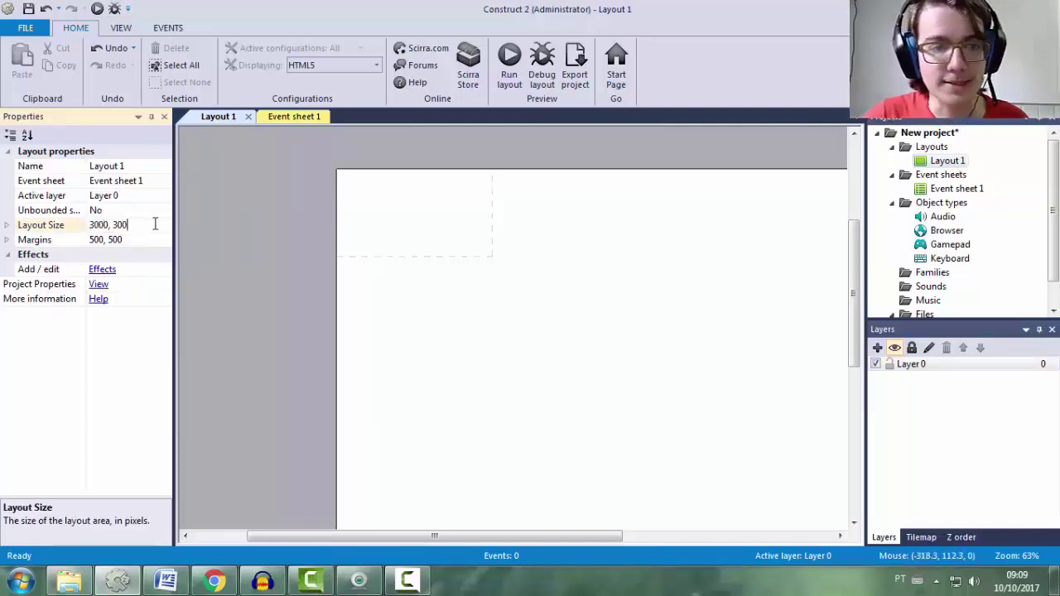
key("Return")
- Examine the extent of the resized layout and the dashed window outline at its origin
scroll(421, 329, "down", 4, "ctrl")
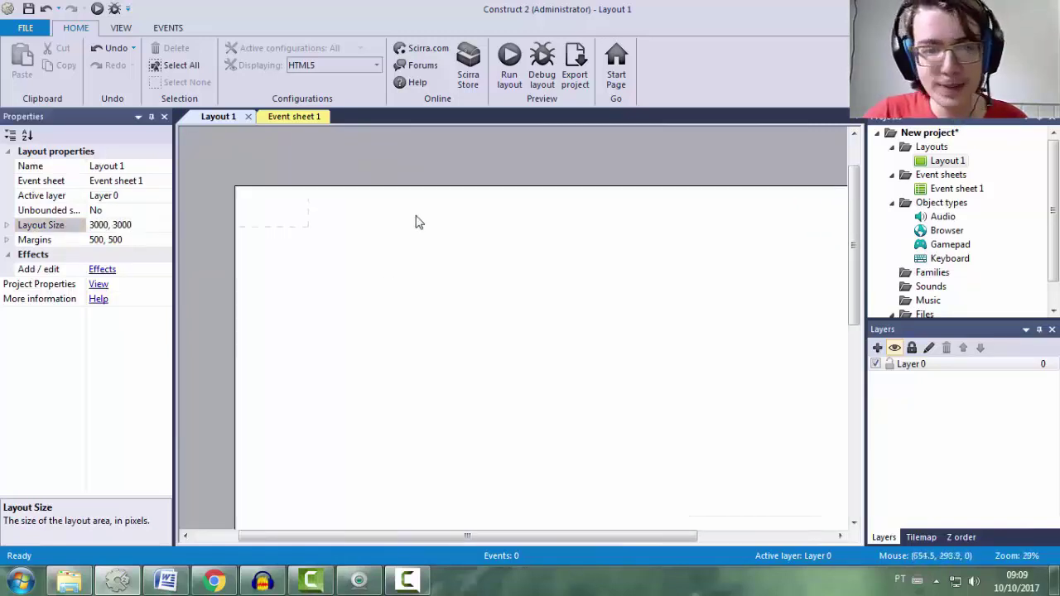
middle_click_drag(476, 353, 455, 241)
middle_click_drag(452, 284, 443, 205)
middle_click_drag(504, 298, 495, 246)
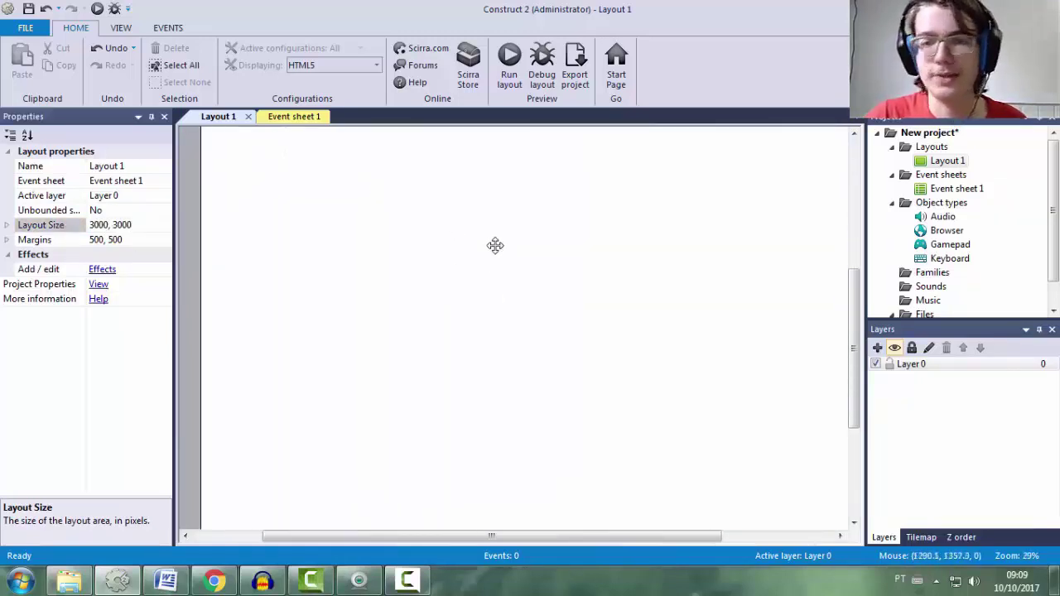
middle_click_drag(506, 324, 424, 270)
middle_click_drag(407, 414, 517, 244)
middle_click_drag(477, 366, 495, 526)
middle_click_drag(409, 277, 479, 451)
middle_click_drag(423, 282, 468, 376)
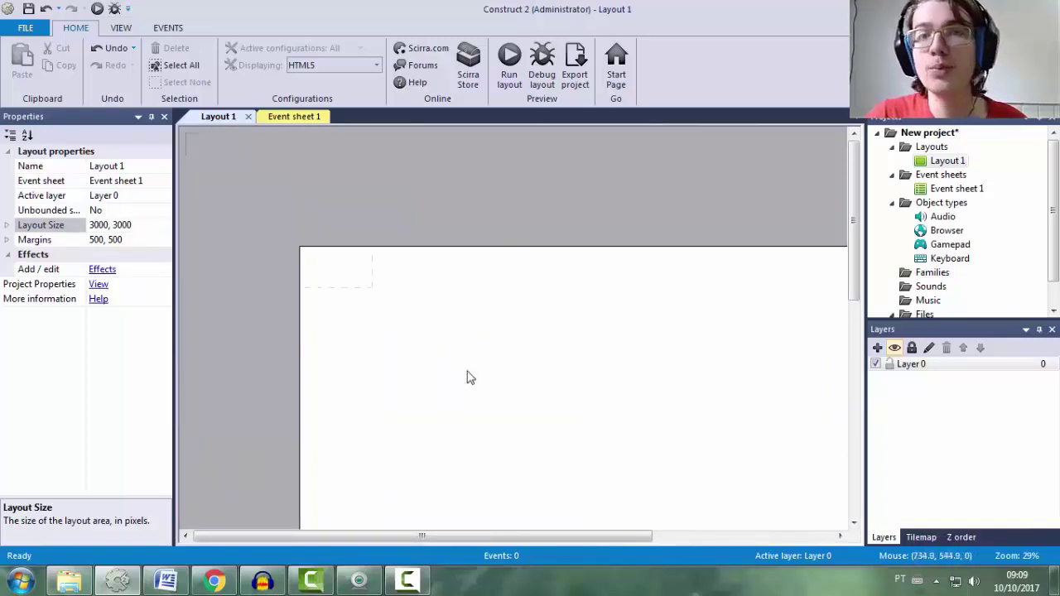
scroll(406, 313, "up", 3, "ctrl")
middle_click_drag(326, 292, 550, 296)
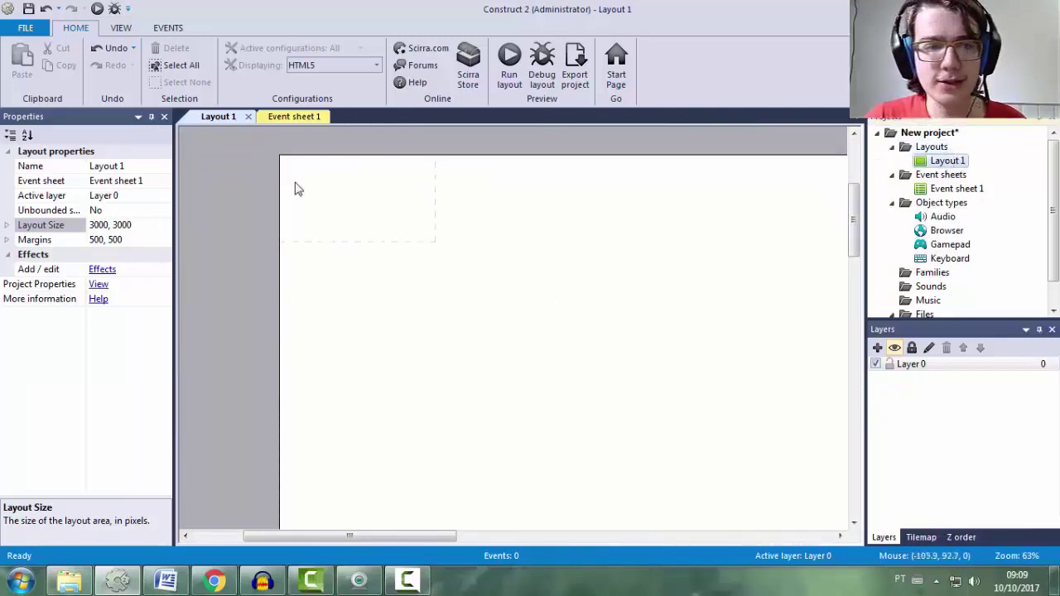
- Rename the layout Layout 1 to "Sala de Testes"
right_click(941, 161)
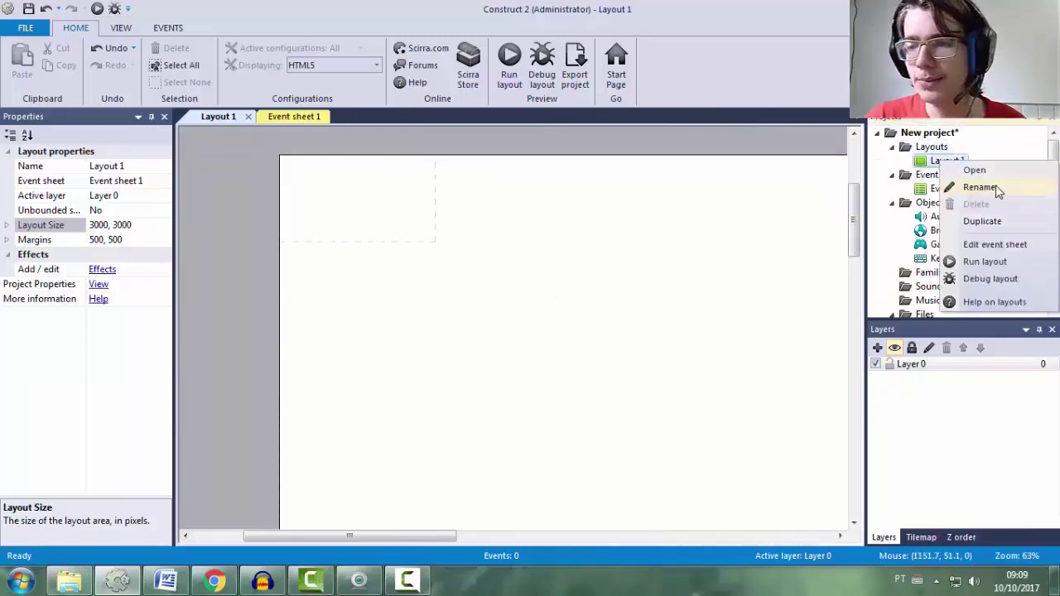
left_click(997, 188)
type("Sala de ")
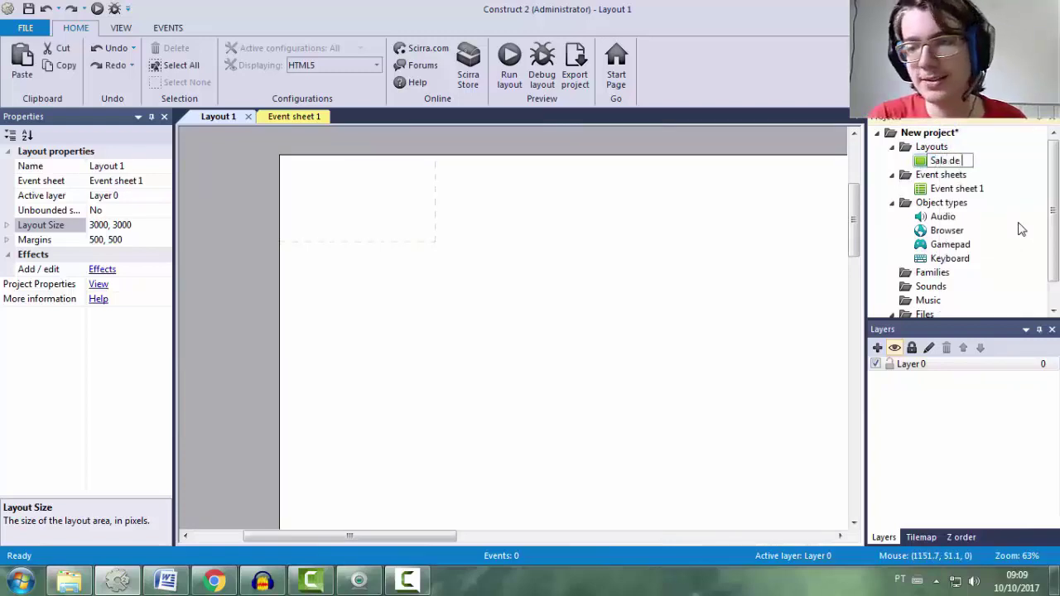
type("Testes")
key("Return")
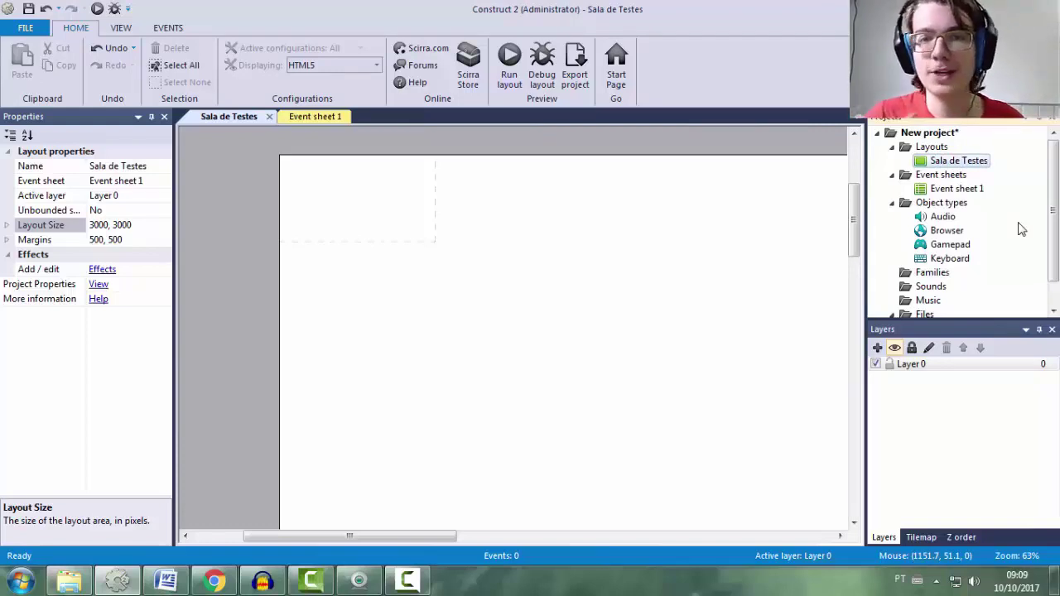
left_click(971, 191)
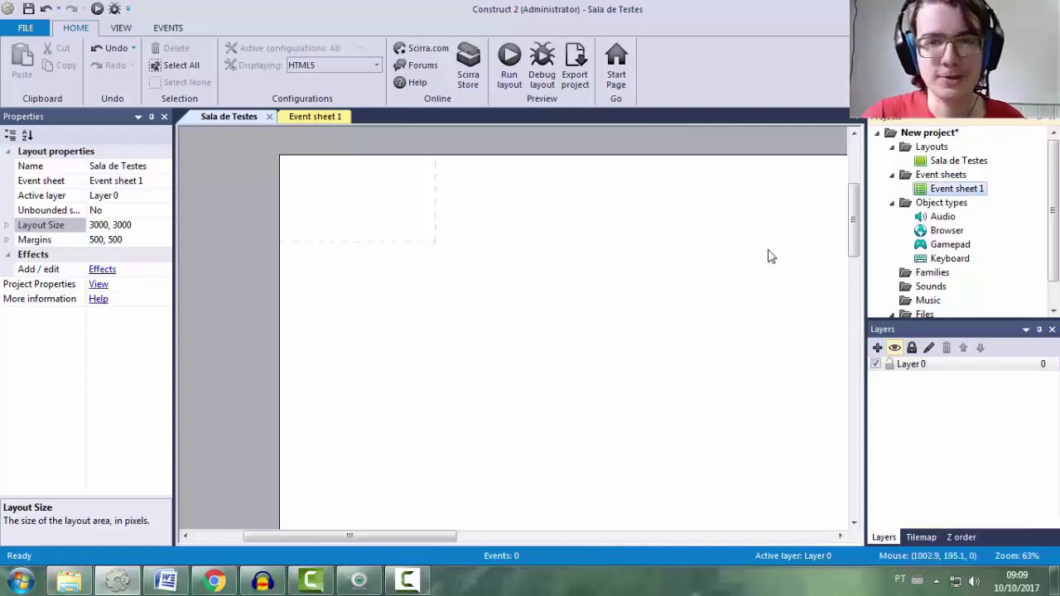
right_click(948, 196)
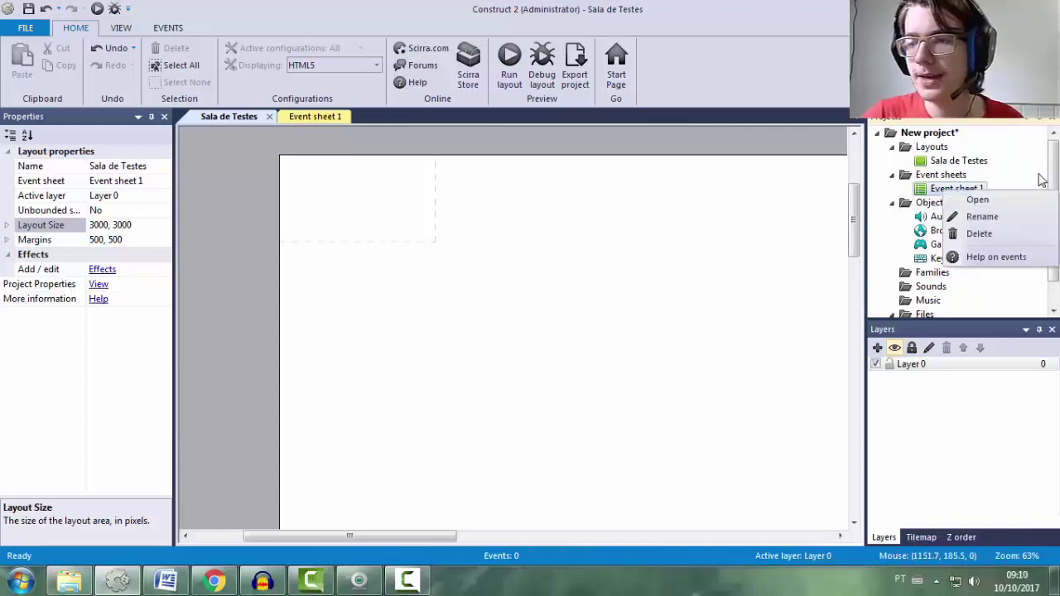
left_click(982, 217)
key("Escape")
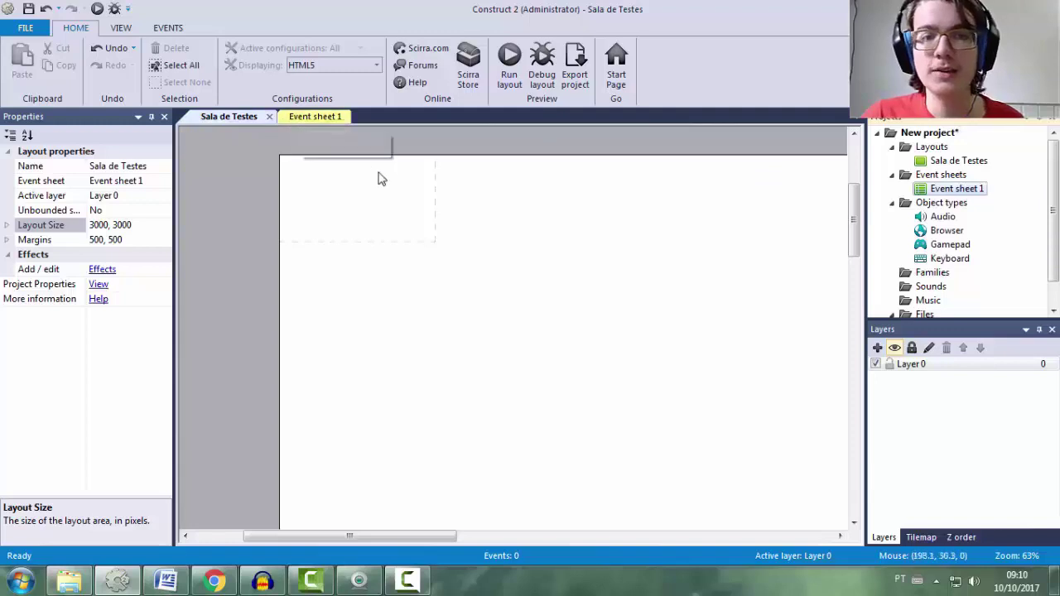
- Inspect Event sheet 1, the event sheet assigned to the Sala de Testes layout, and the event sheets available for inclusion
left_click(323, 120)
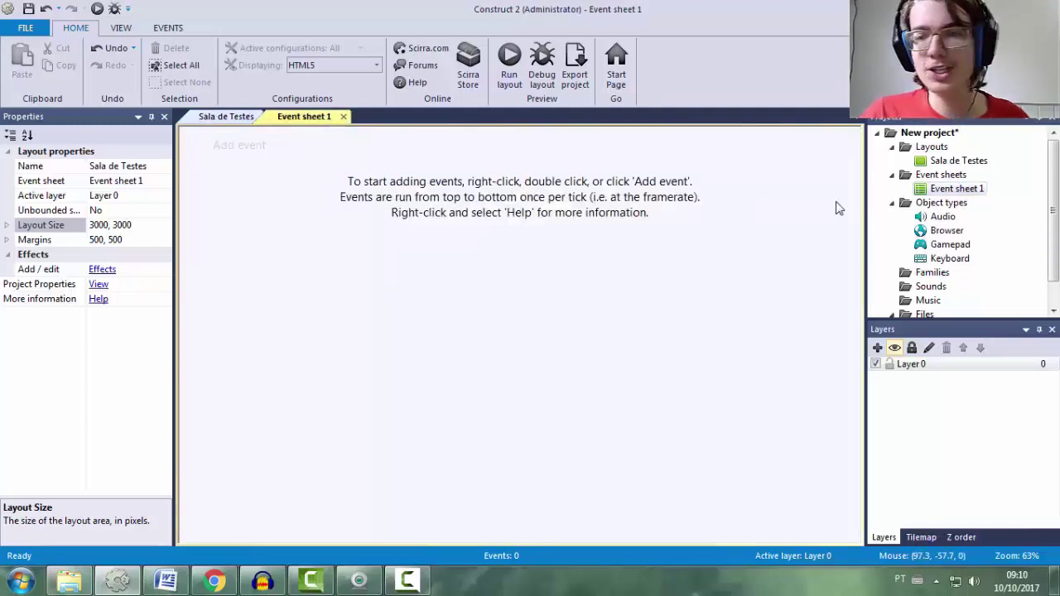
left_click(920, 163)
left_click(66, 180)
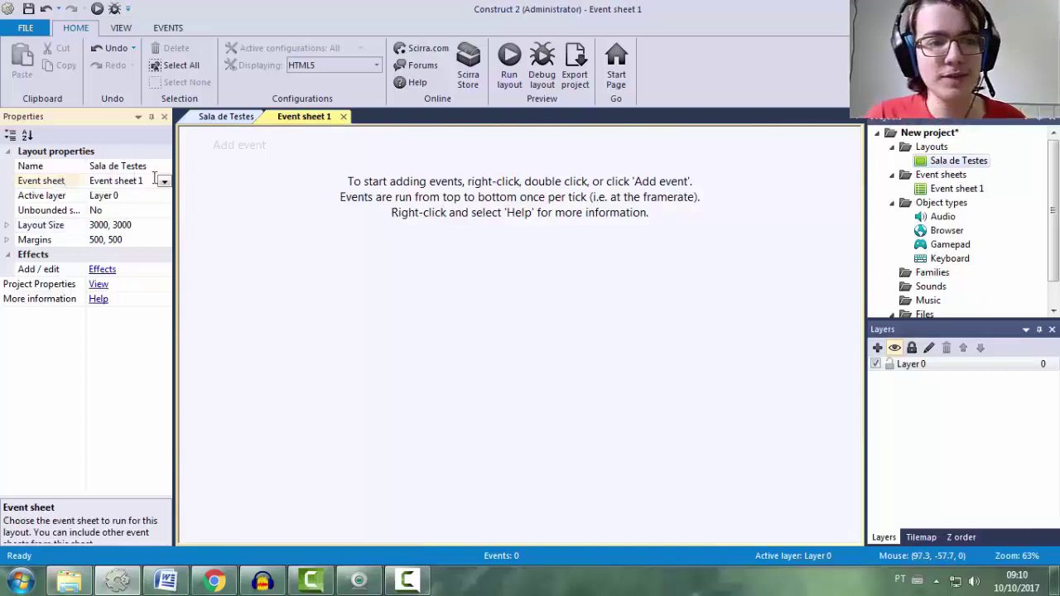
left_click(404, 259)
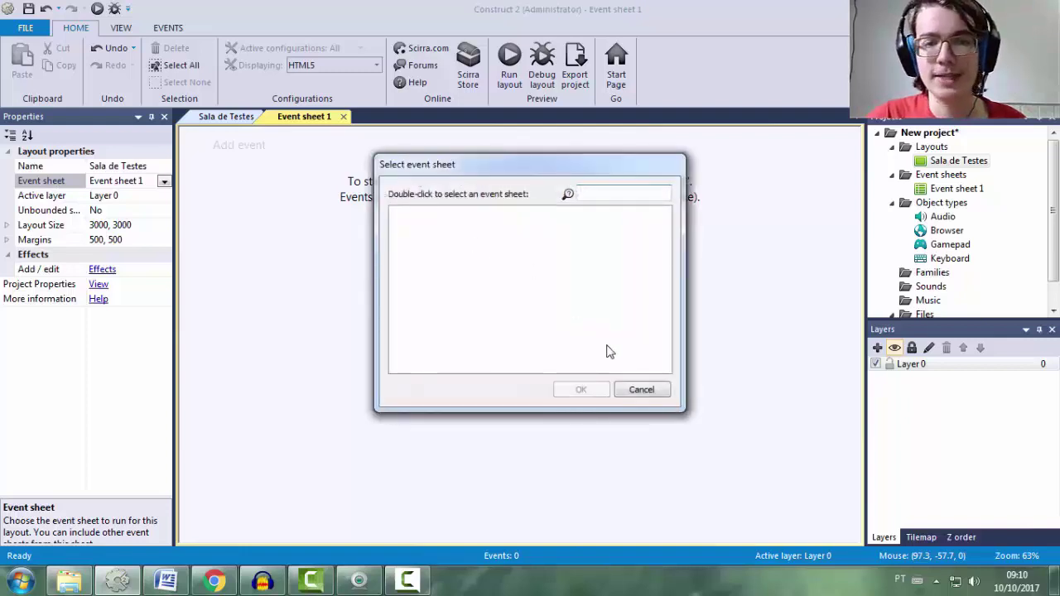
left_click(637, 386)
- Add a second event sheet to the project, keeping its default name
right_click(953, 174)
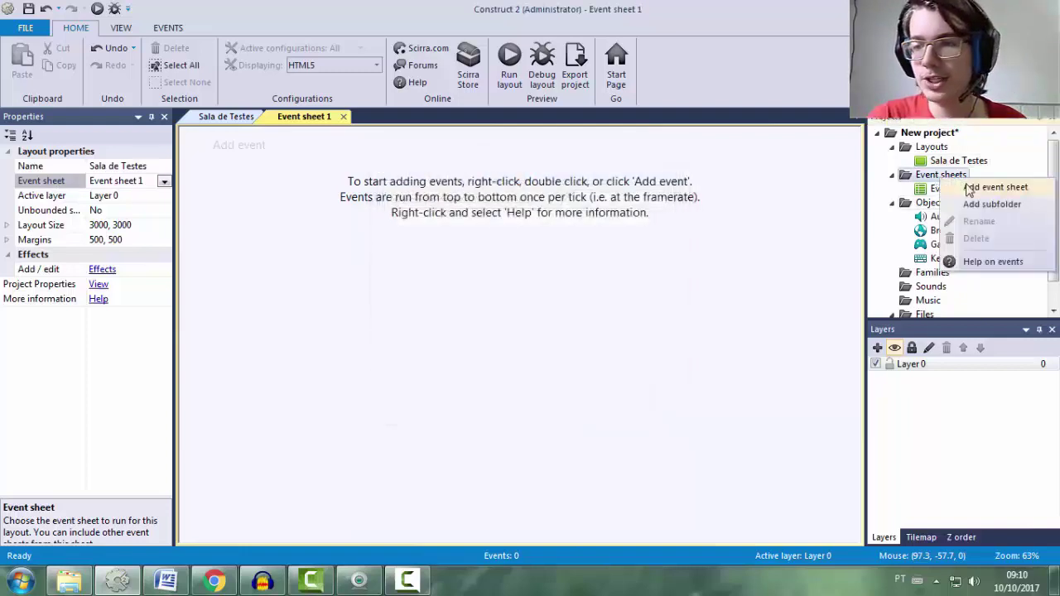
left_click(981, 185)
left_click(439, 234)
right_click(410, 226)
left_click(373, 217)
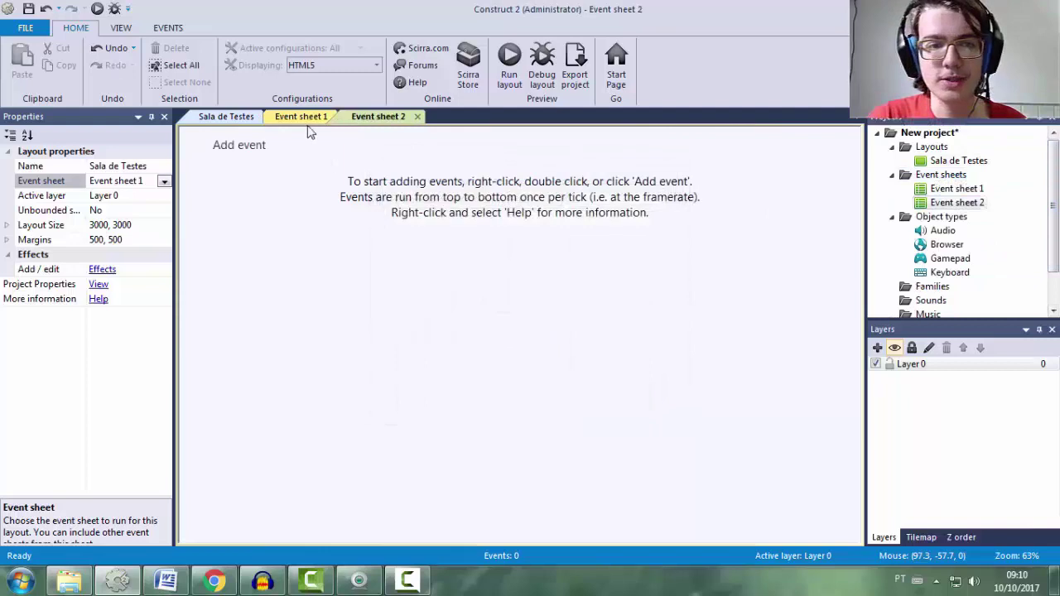
- Include Event sheet 2 in Event sheet 1
left_click(306, 120)
right_click(351, 229)
left_click(397, 306)
double_click(418, 217)
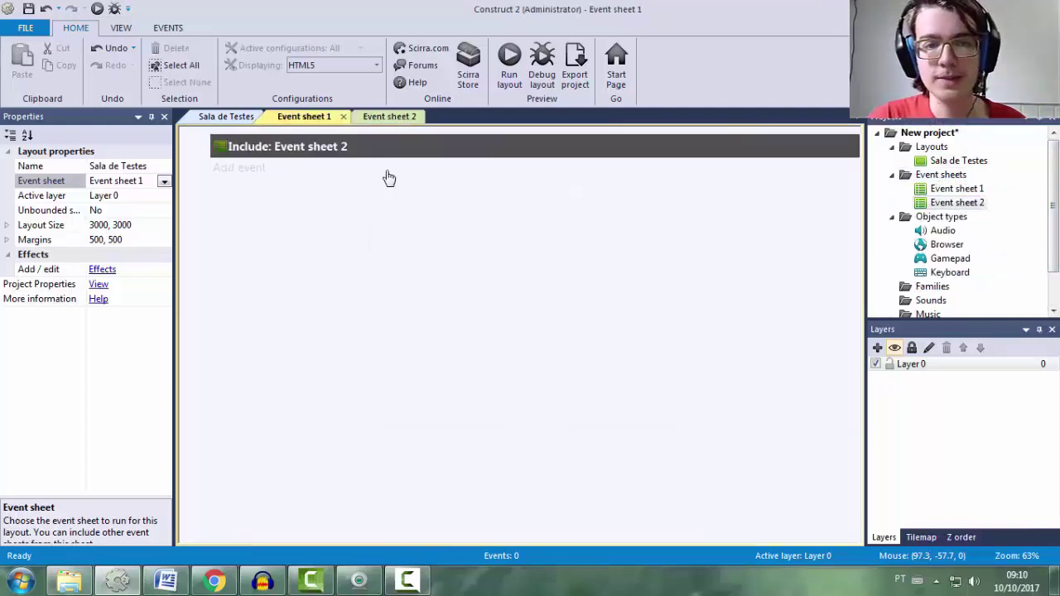
- Compare the contents of Event sheet 1 and Event sheet 2 with the event sheet assigned to the Sala de Testes layout
left_click(379, 117)
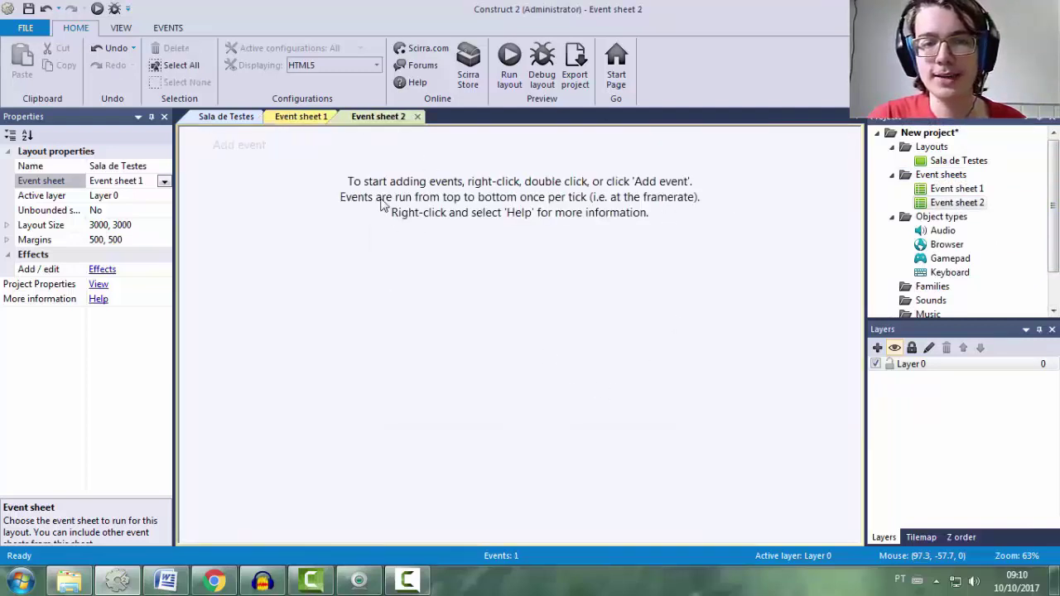
left_click(304, 117)
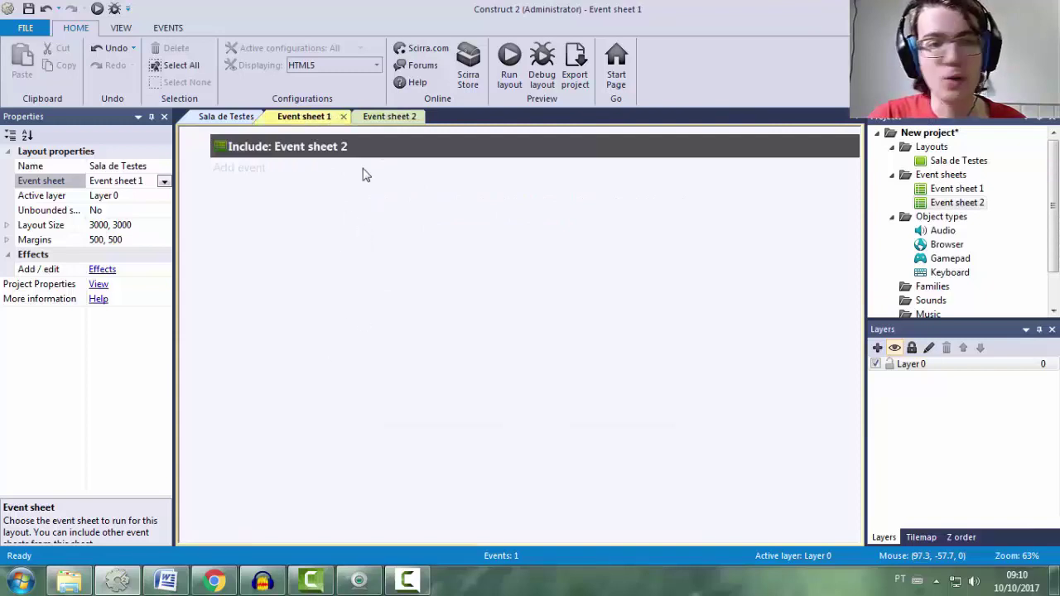
left_click(368, 117)
left_click(311, 117)
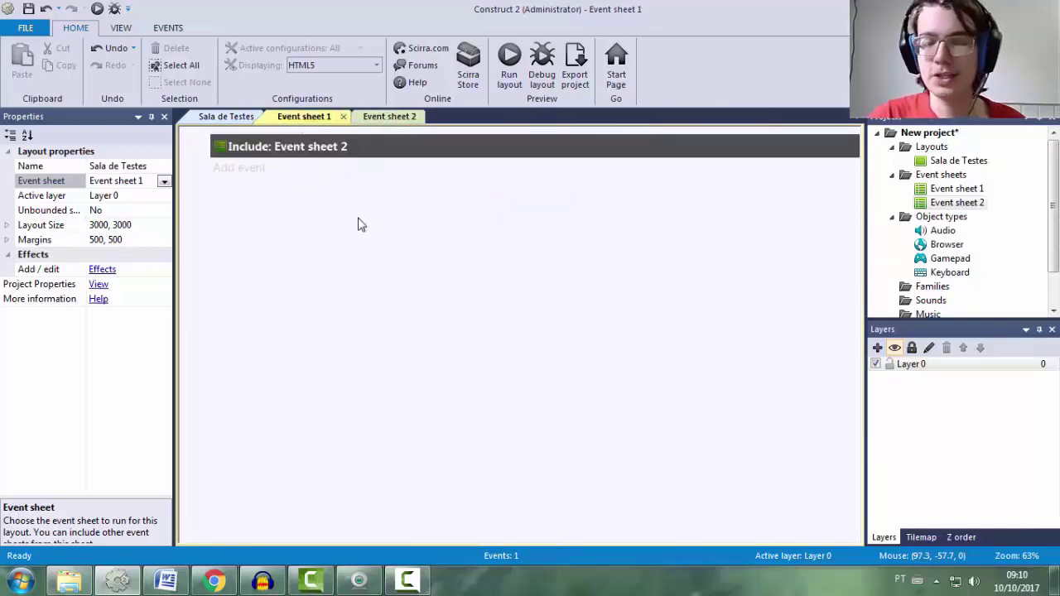
left_click(226, 117)
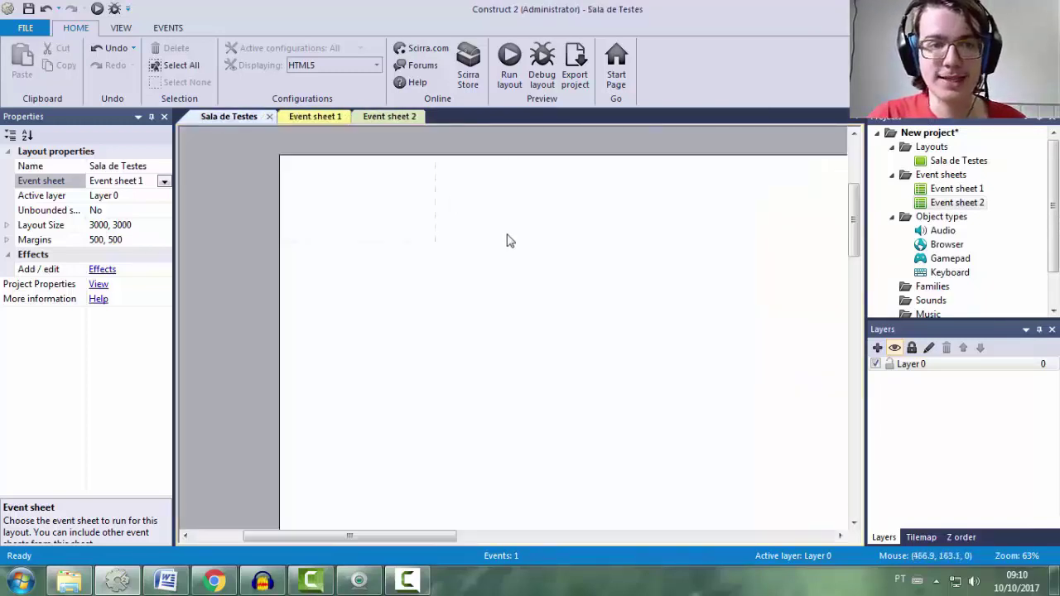
left_click(72, 181)
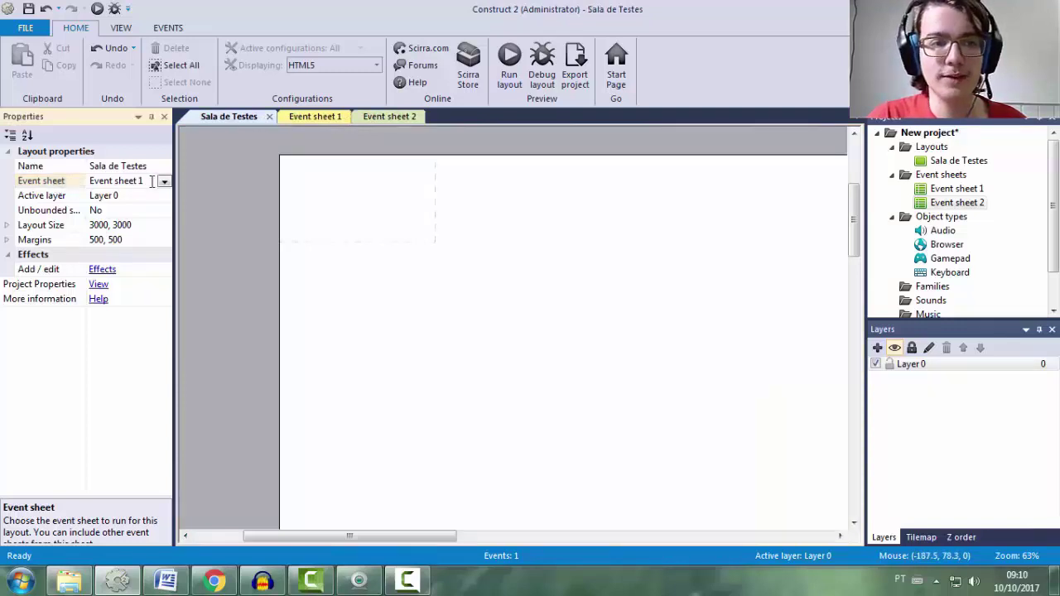
left_click(323, 119)
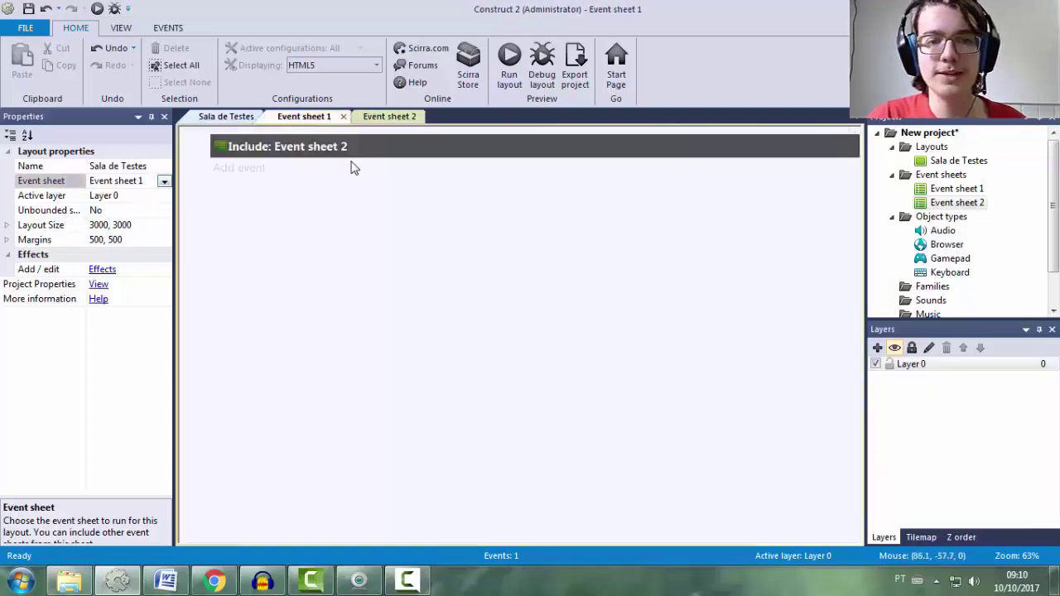
left_click(388, 119)
left_click(300, 117)
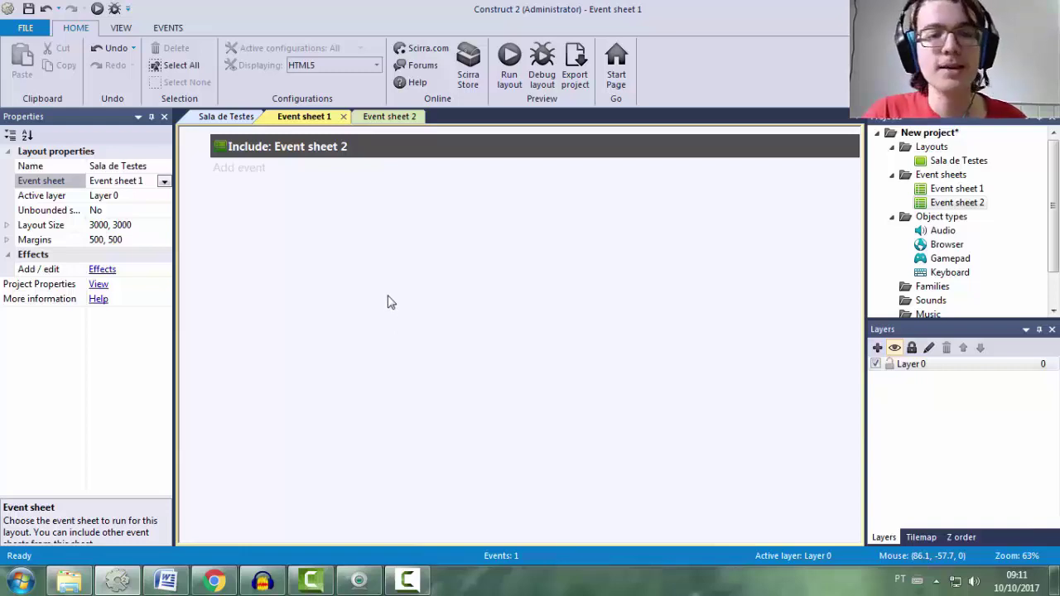
- Rename Event sheet 1 to "ePrincipal"
right_click(948, 190)
left_click(997, 218)
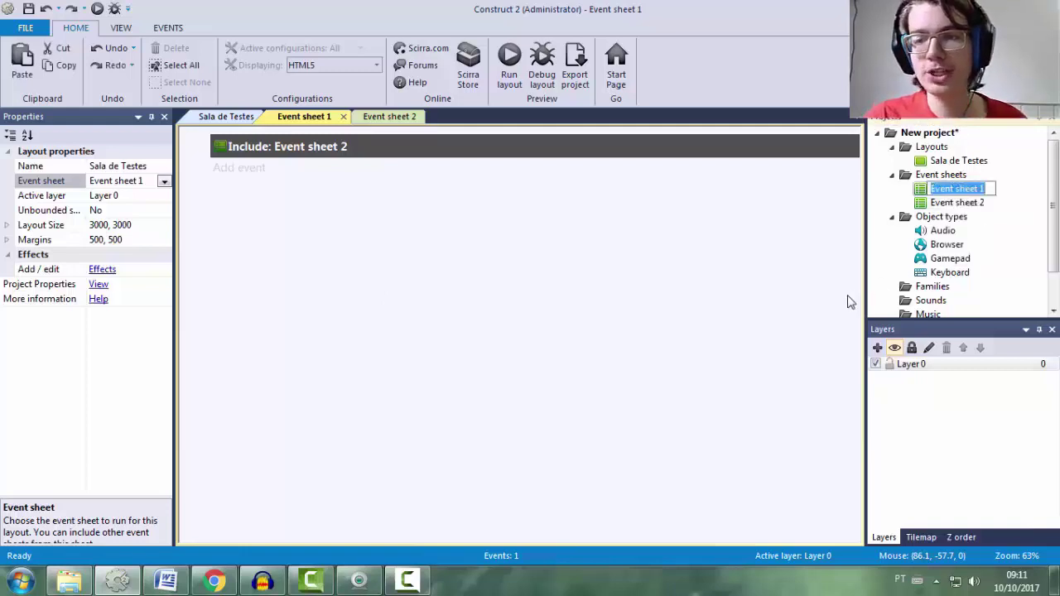
type("ePrincipal")
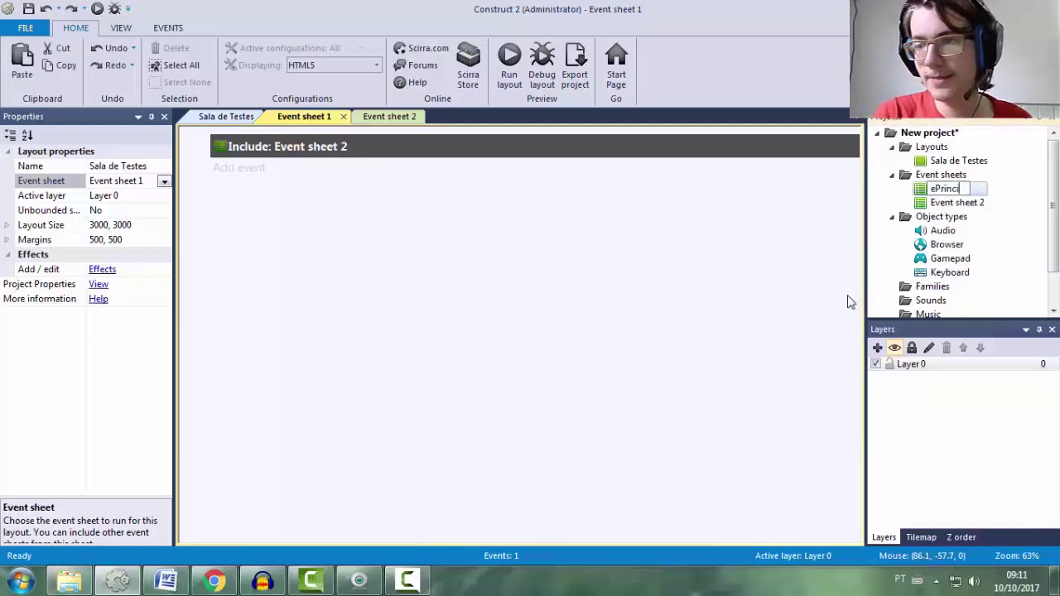
key("Return")
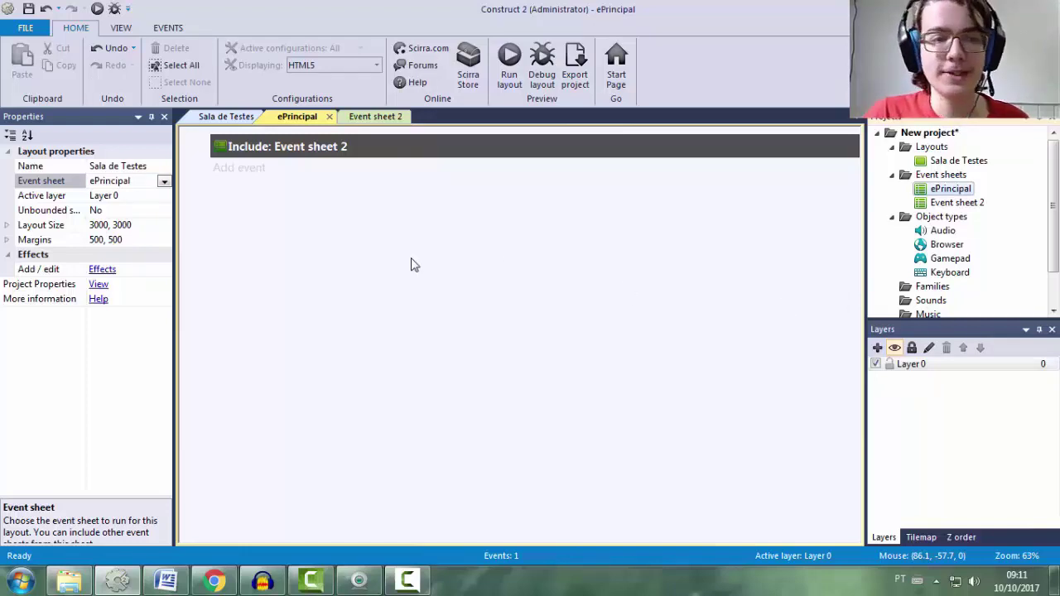
- Delete the Event sheet 2 include from the ePrincipal event sheet
left_click(331, 149)
key("Delete")
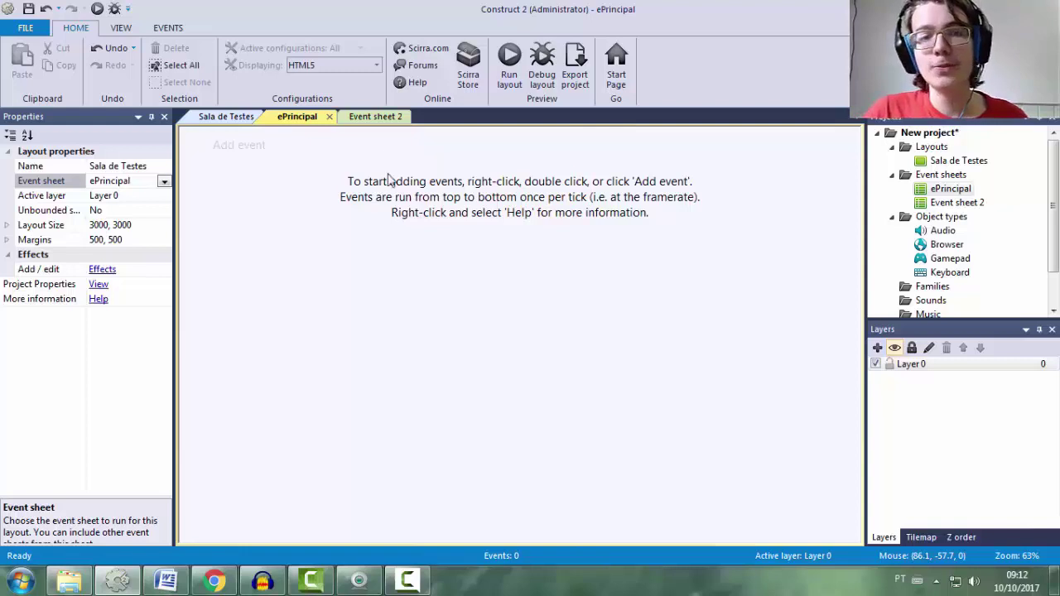
left_click(371, 117)
left_click(291, 118)
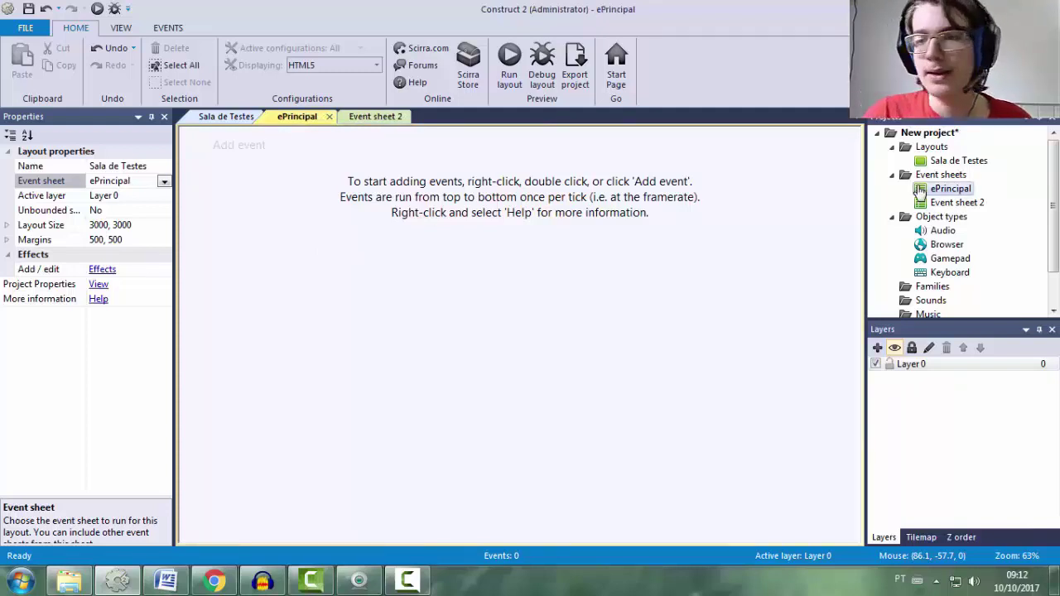
- Rename Event sheet 2 to "ePersonagem"
right_click(961, 203)
left_click(982, 227)
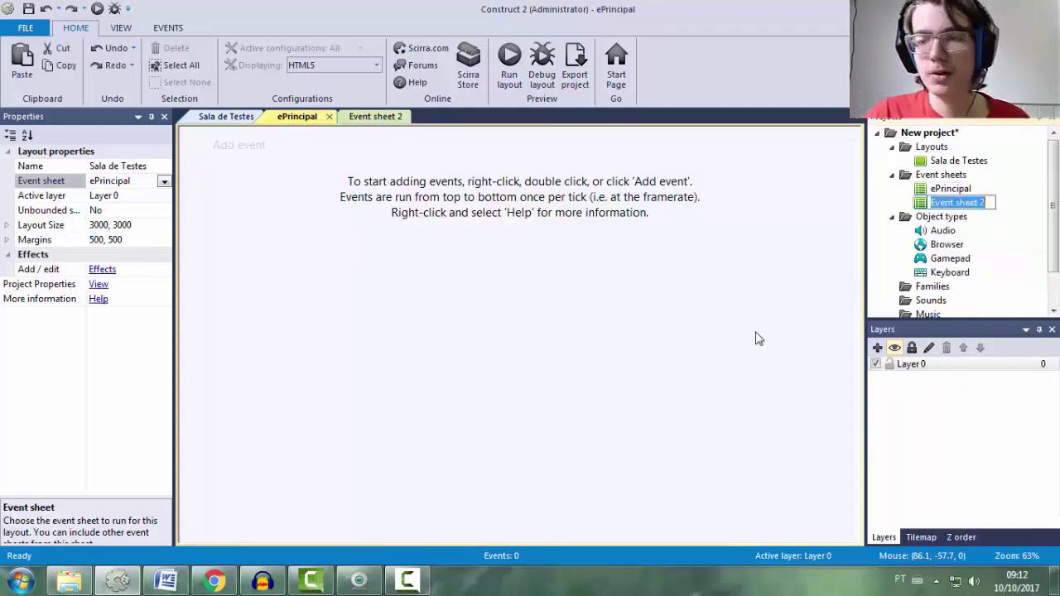
type("ePersonagem")
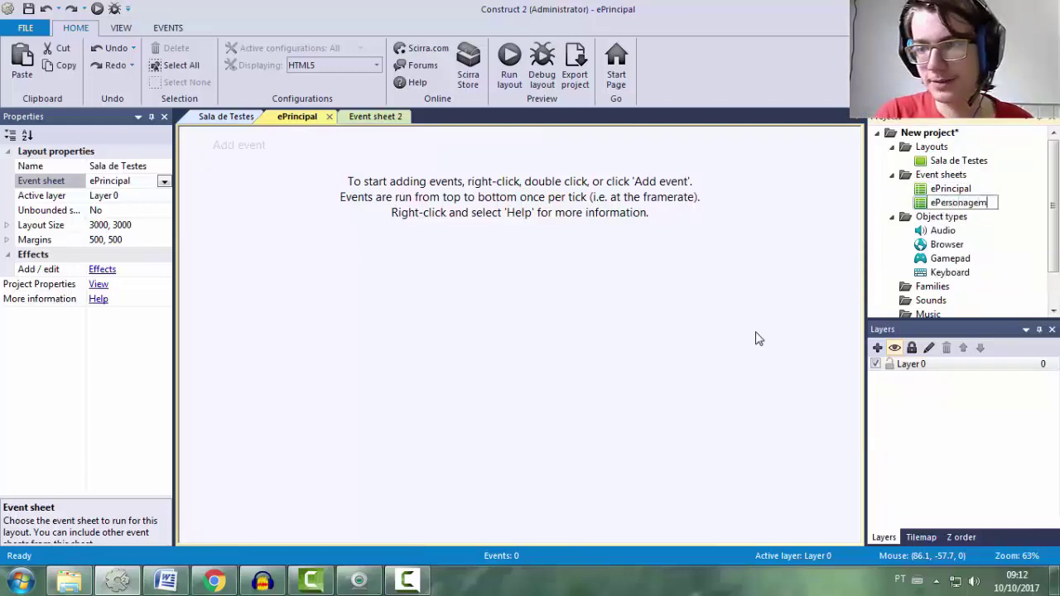
key("Return")
left_click(977, 203)
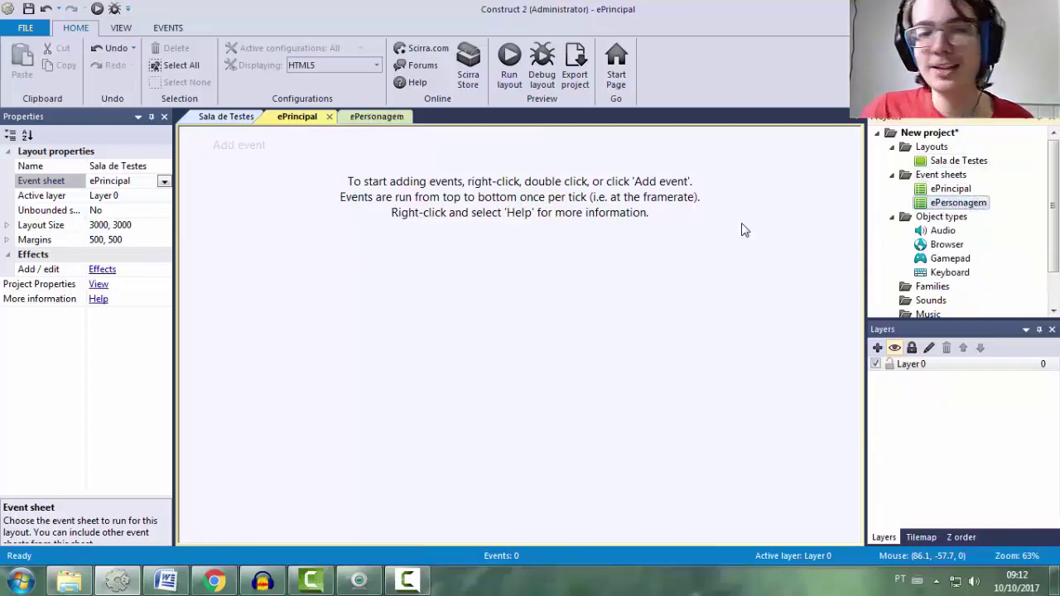
left_click(666, 274)
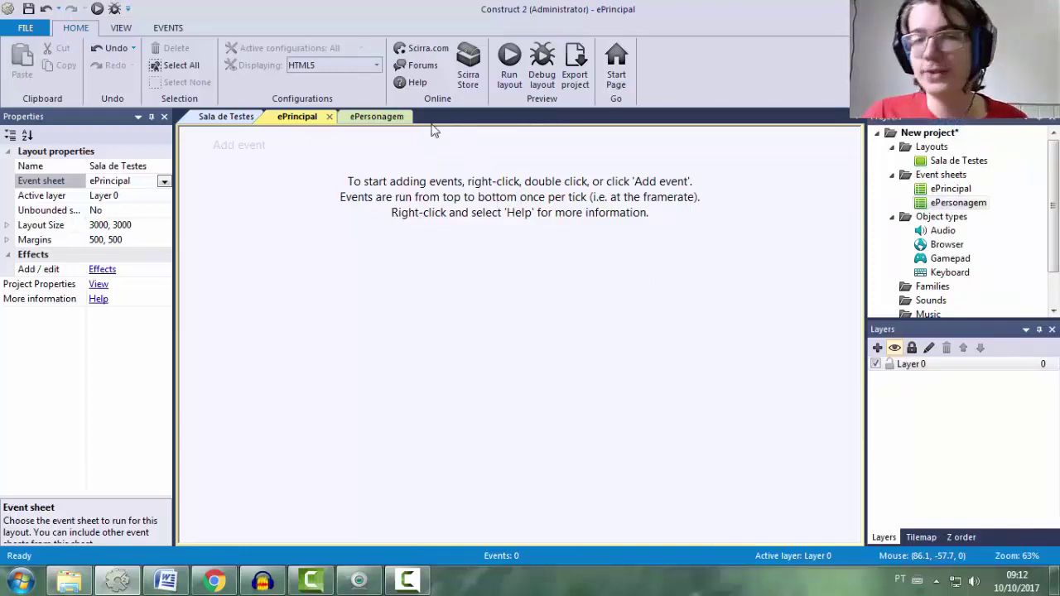
- Include the ePersonagem event sheet in ePrincipal and check the layout's assigned event sheet
left_click(377, 116)
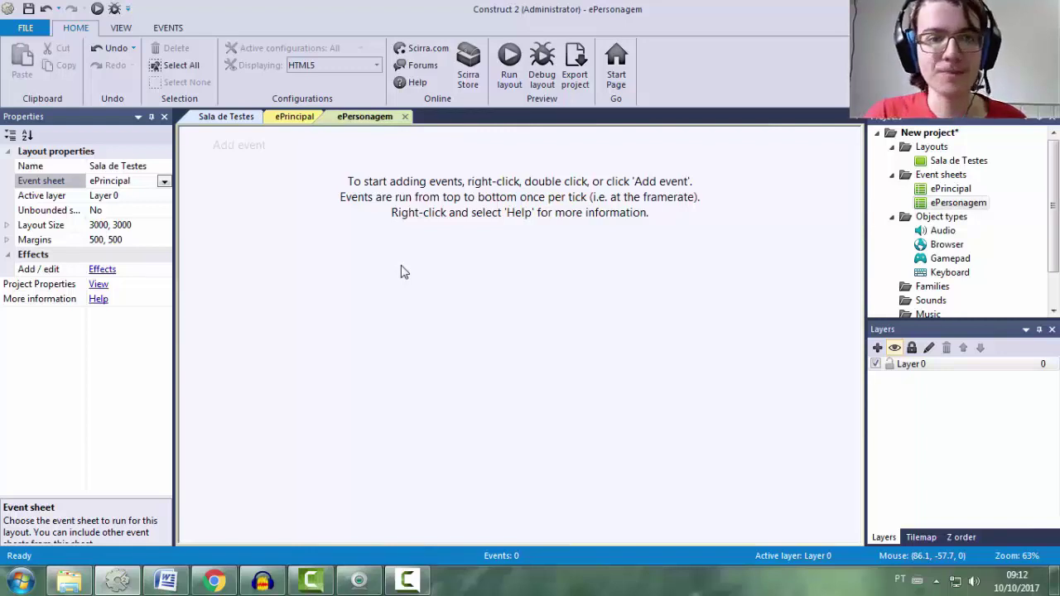
left_click(295, 118)
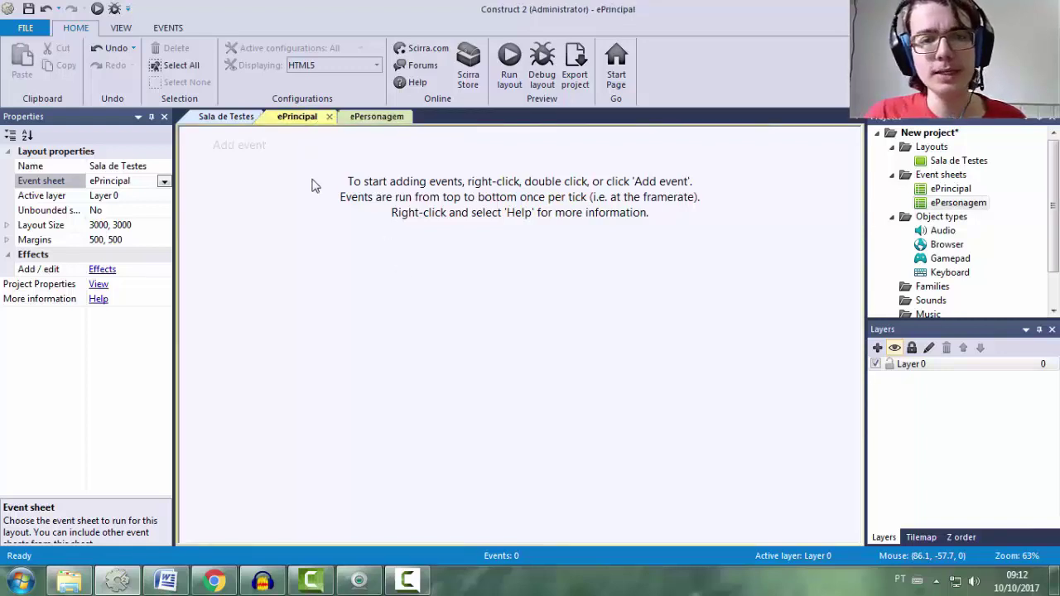
key("i")
double_click(435, 213)
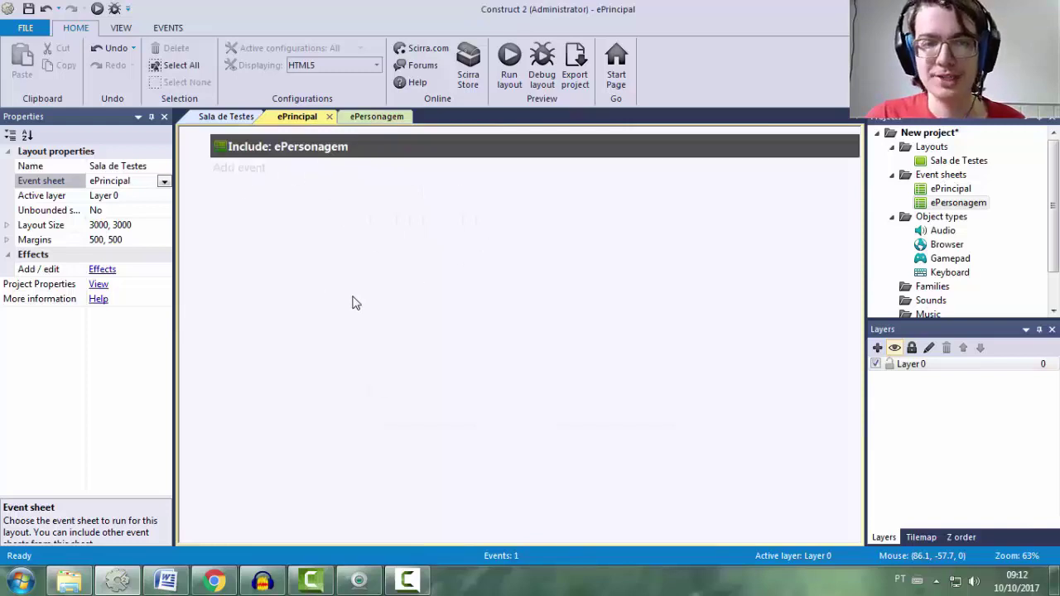
left_click(226, 116)
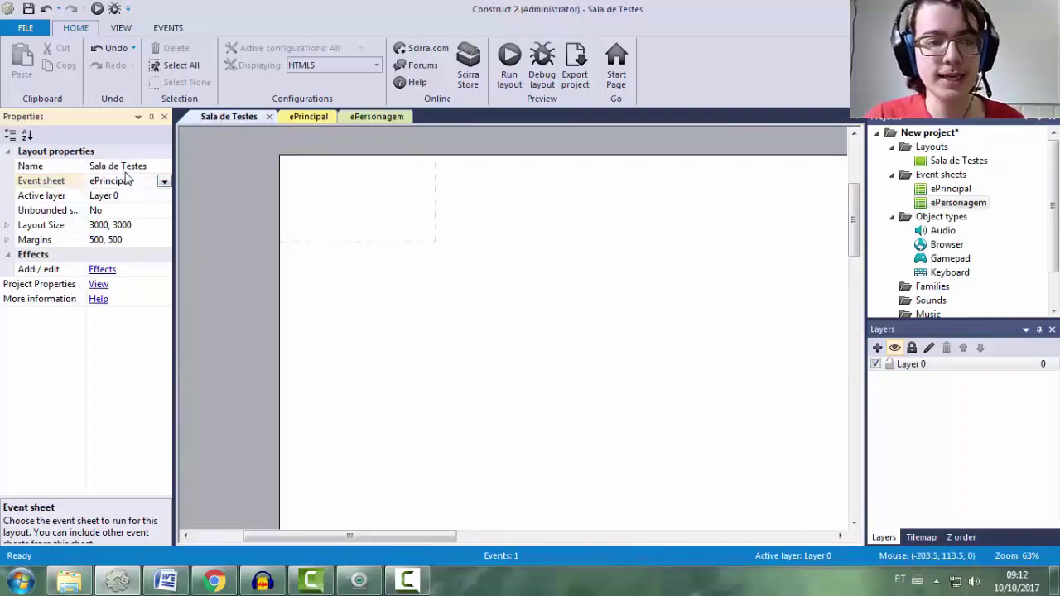
left_click(299, 117)
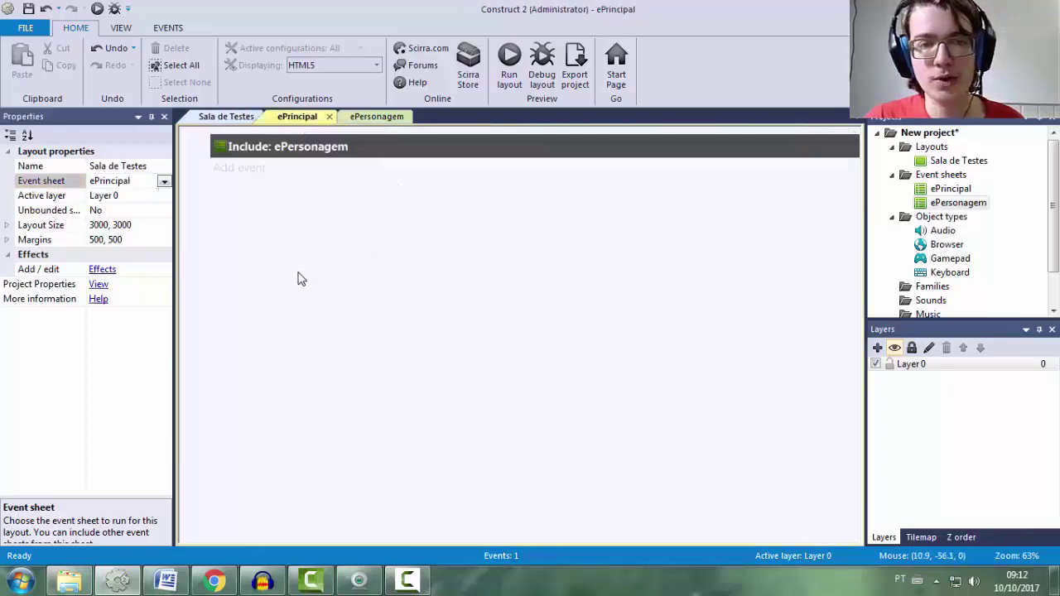
- Add a new event sheet to the project and name it "eInimigos"
right_click(921, 179)
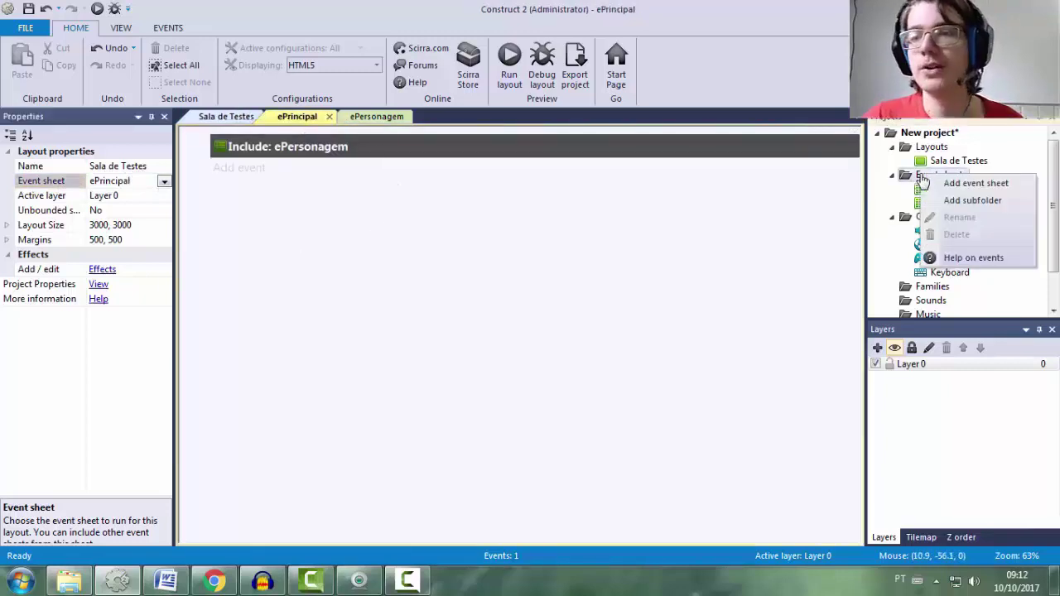
left_click(952, 183)
type("eInim")
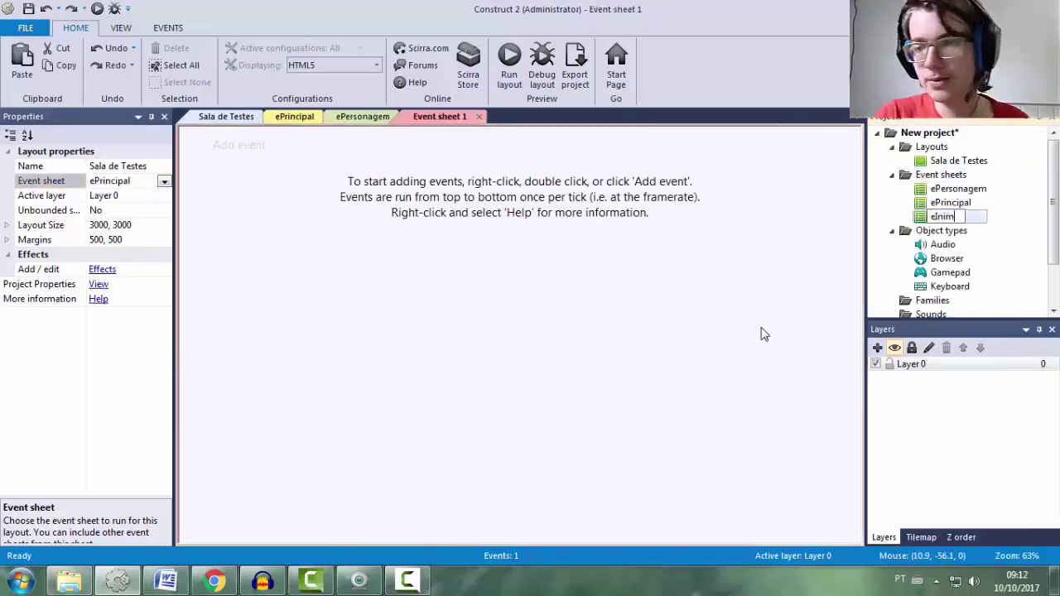
type("igos")
key("Return")
- Add another event sheet to the project and name it "eColetaveis"
right_click(936, 181)
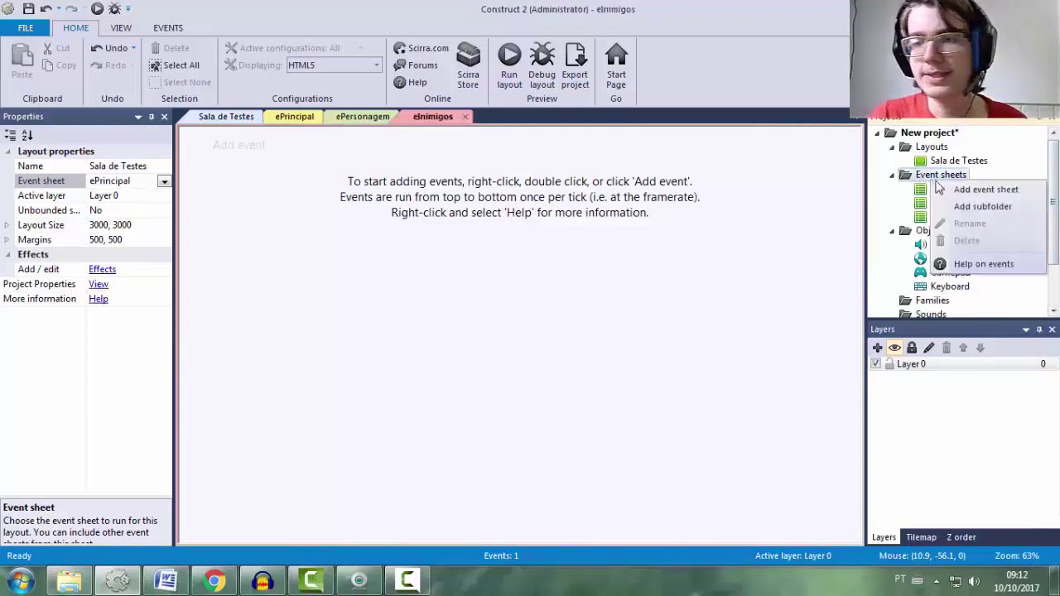
left_click(986, 189)
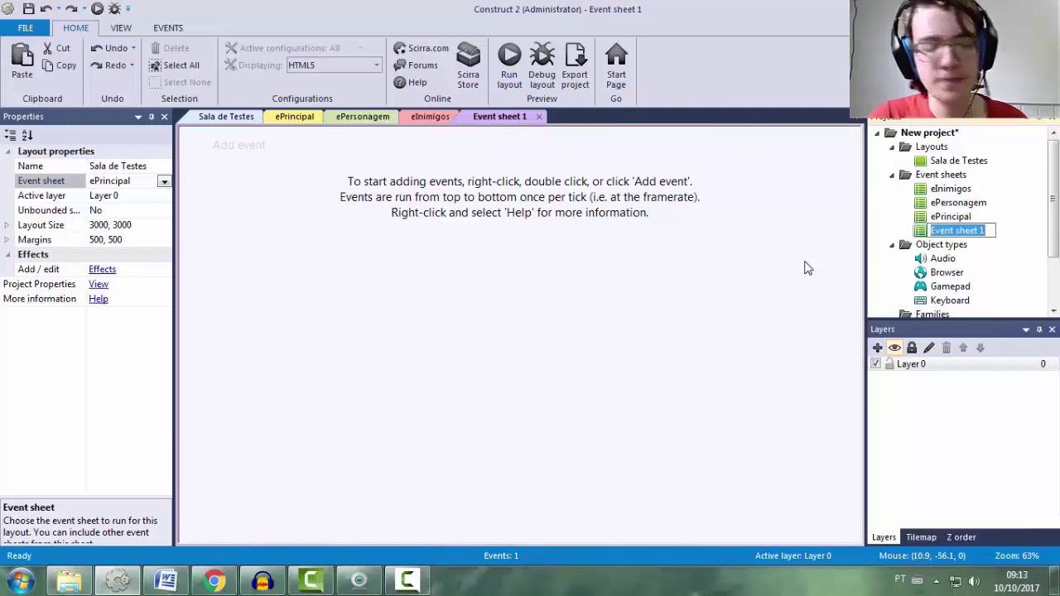
type("eColetaveis")
key("Return")
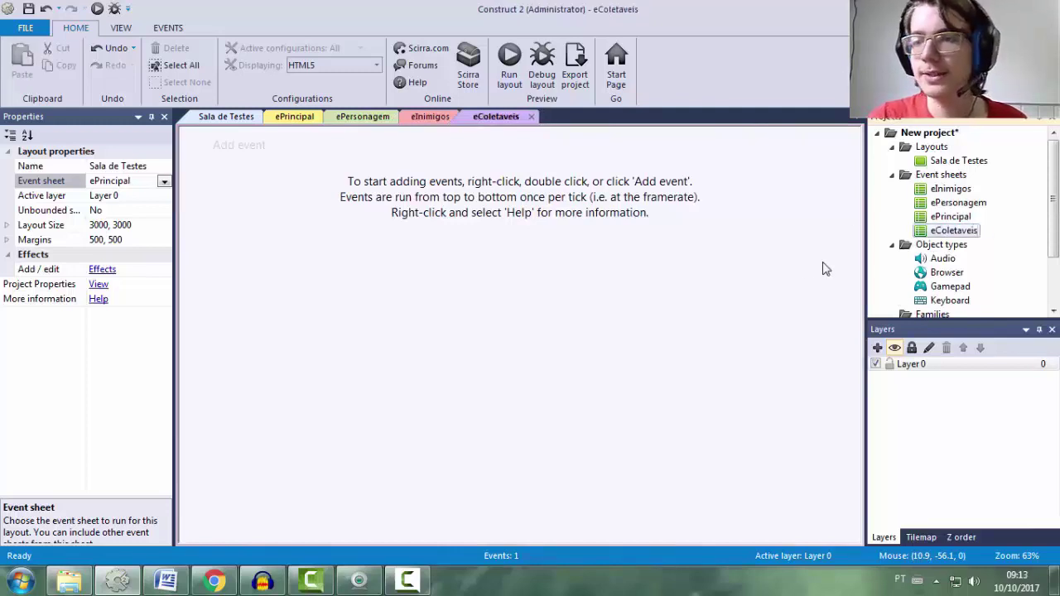
- Add one more event sheet to the project and name it "eMenuPause"
right_click(919, 175)
left_click(960, 183)
type("e")
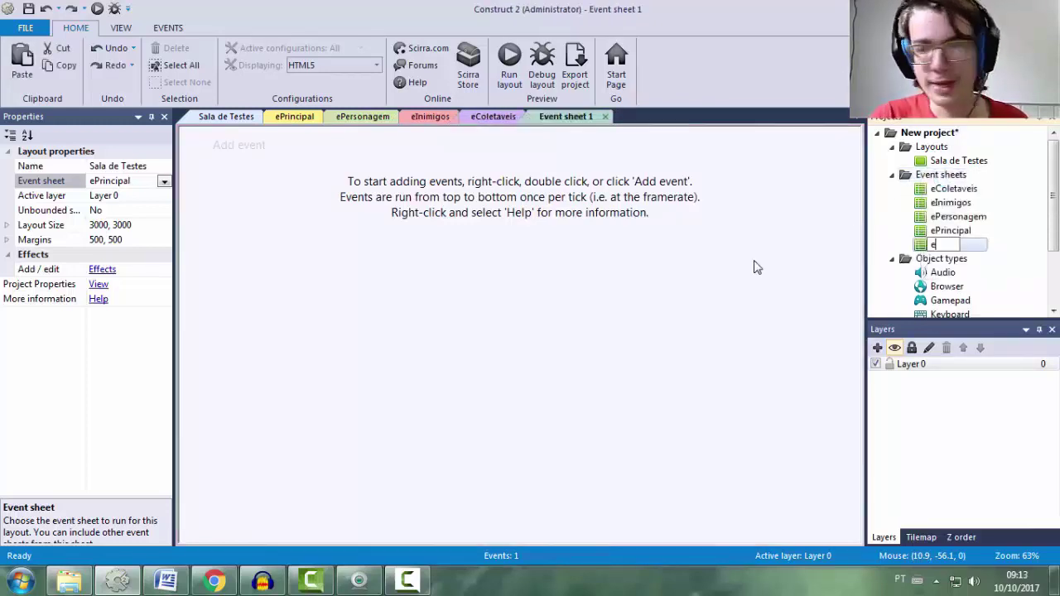
type("Menuau")
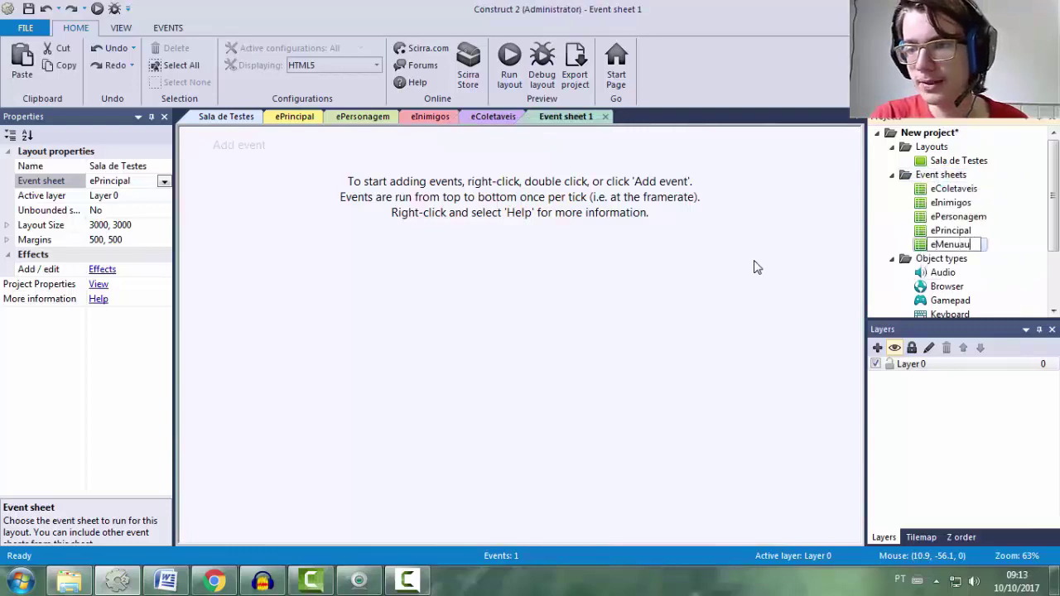
key("BackSpace")
key("BackSpace")
type("Pause")
key("Return")
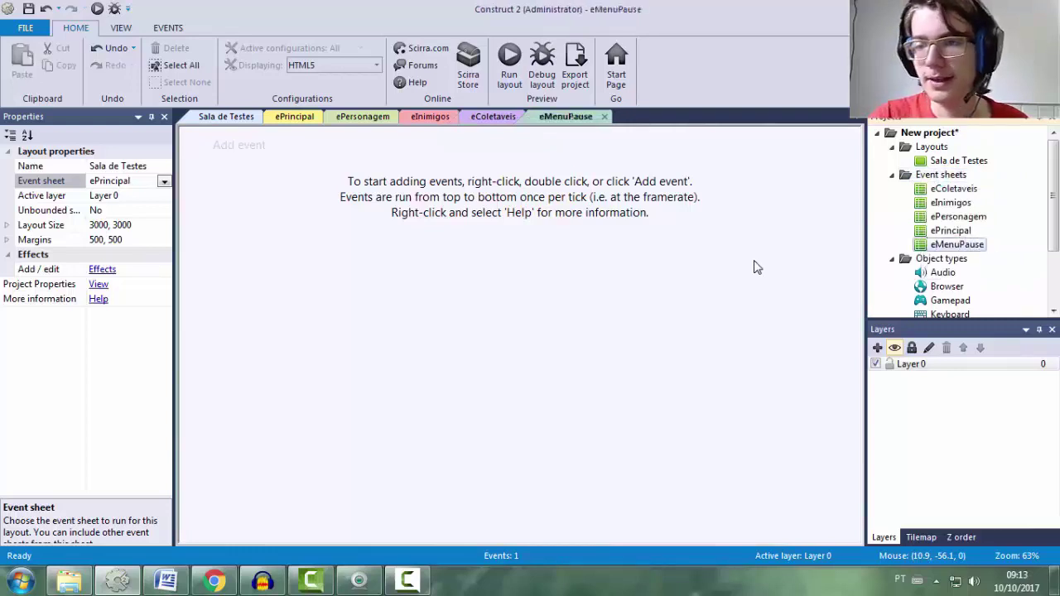
- Include the eColetaveis, eInimigos and eMenuPause event sheets in the ePrincipal event sheet
left_click(288, 120)
key("i")
double_click(439, 219)
key("i")
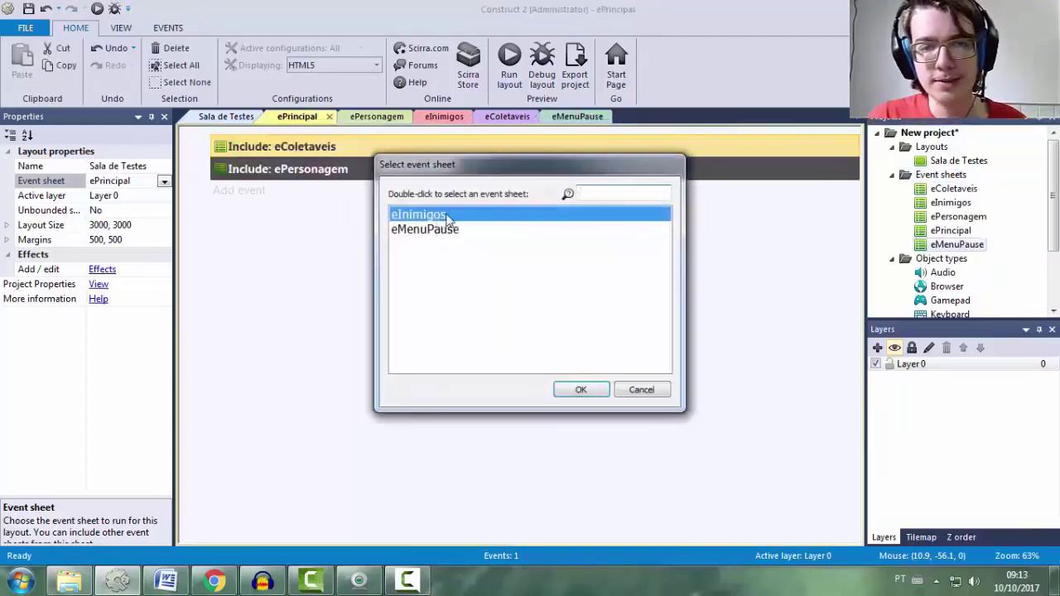
double_click(439, 217)
left_click(593, 473)
key("i")
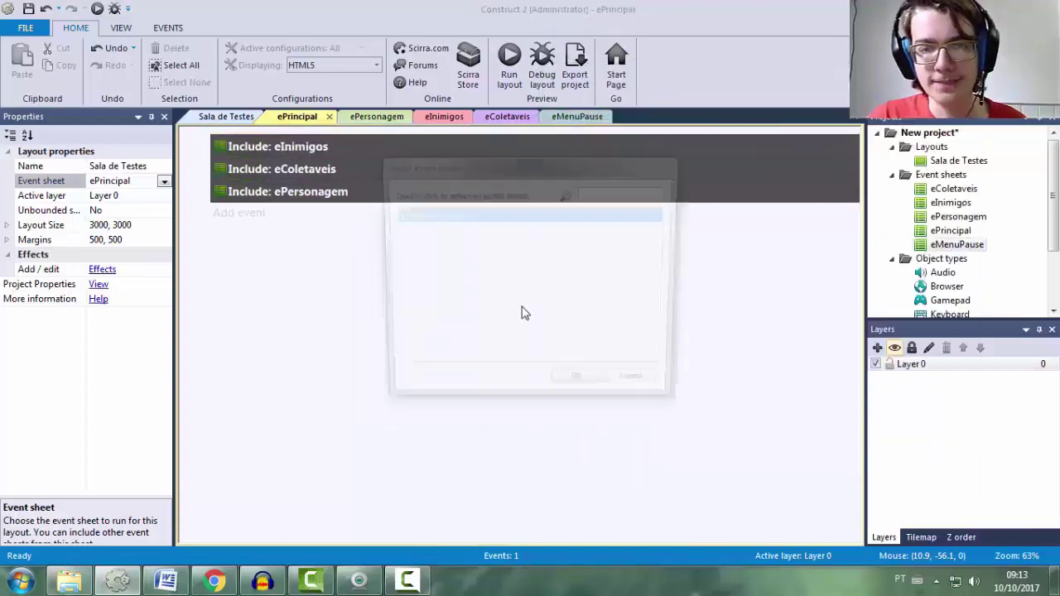
double_click(507, 216)
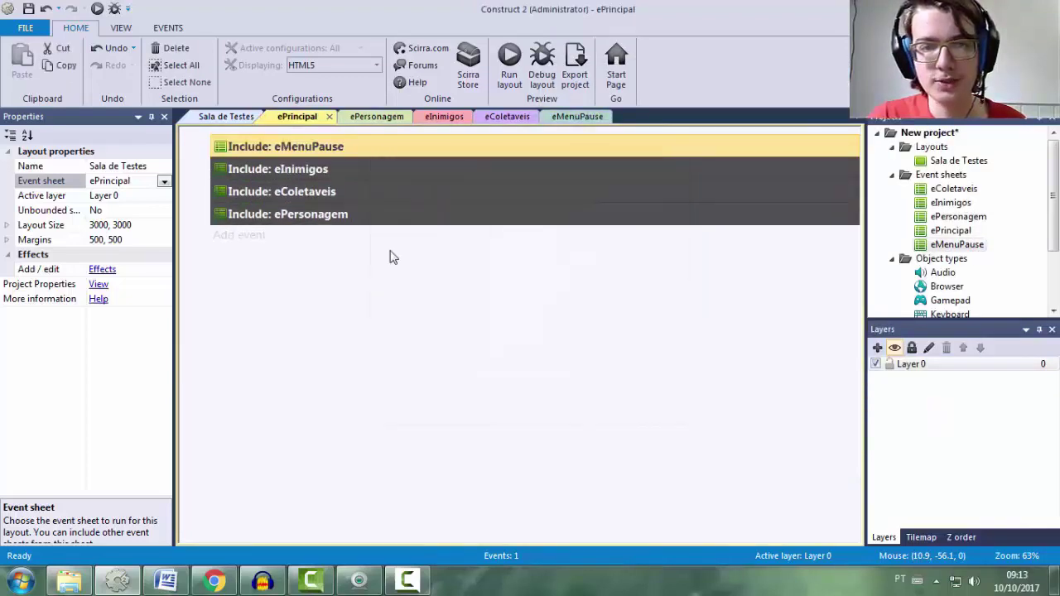
- Compare the Sala de Testes layout's assigned event sheet with the includes in ePrincipal, and view the ePersonagem sheet
left_click(239, 120)
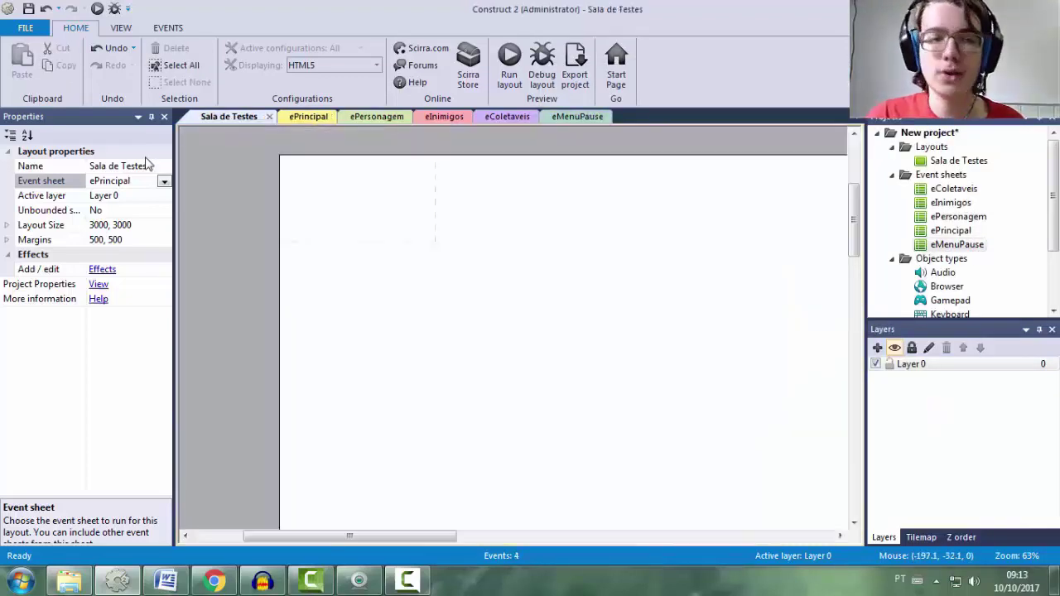
left_click(304, 121)
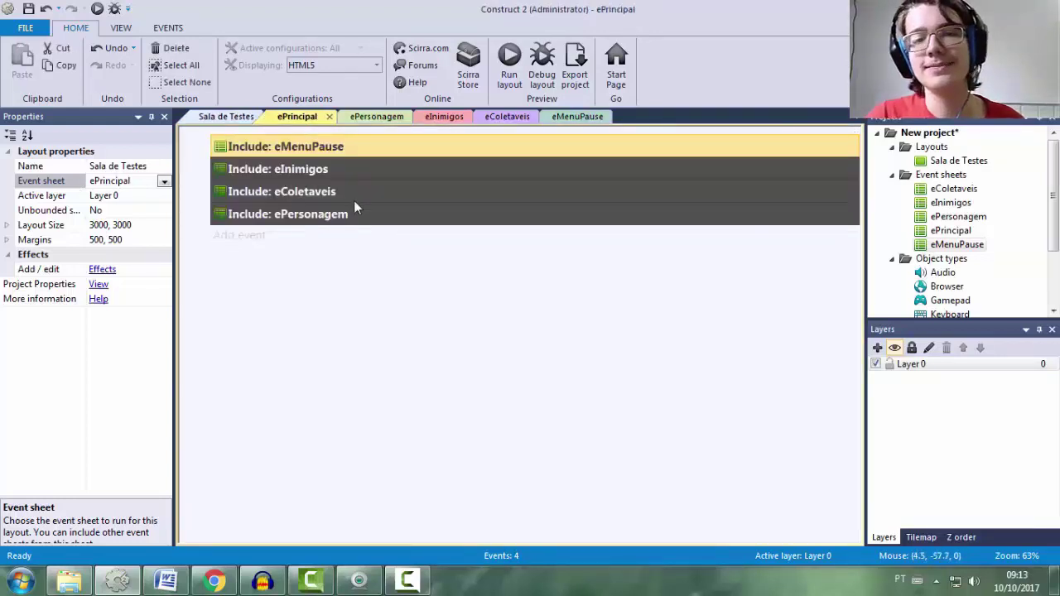
left_click(215, 118)
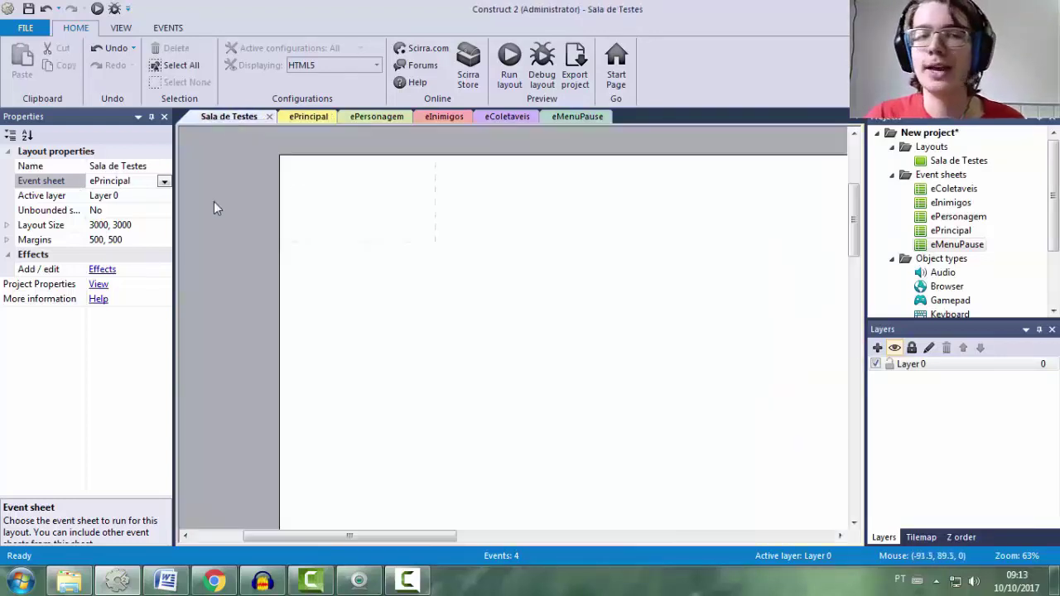
left_click(310, 116)
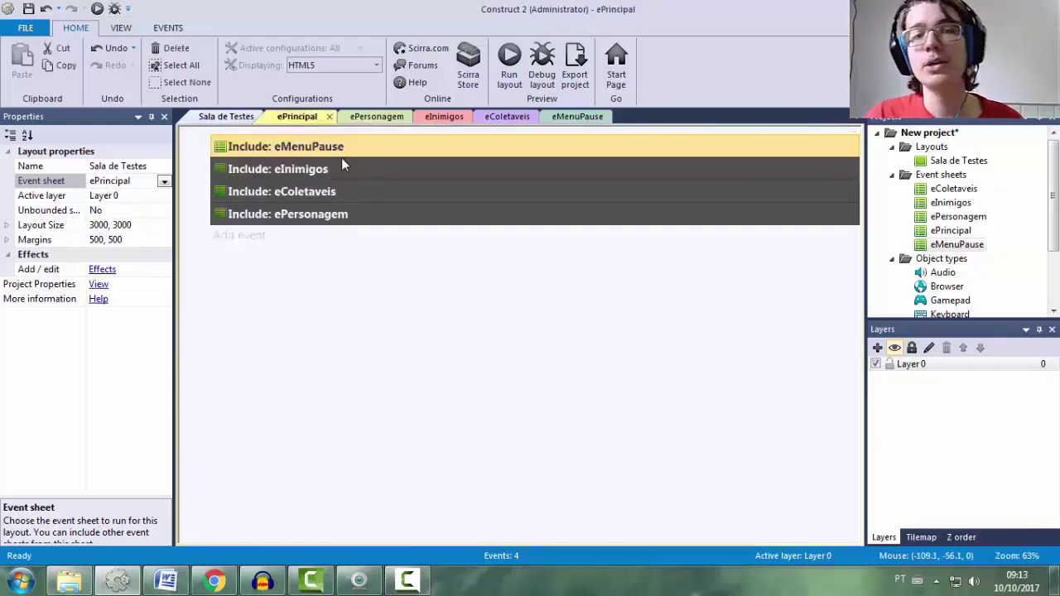
left_click(398, 351)
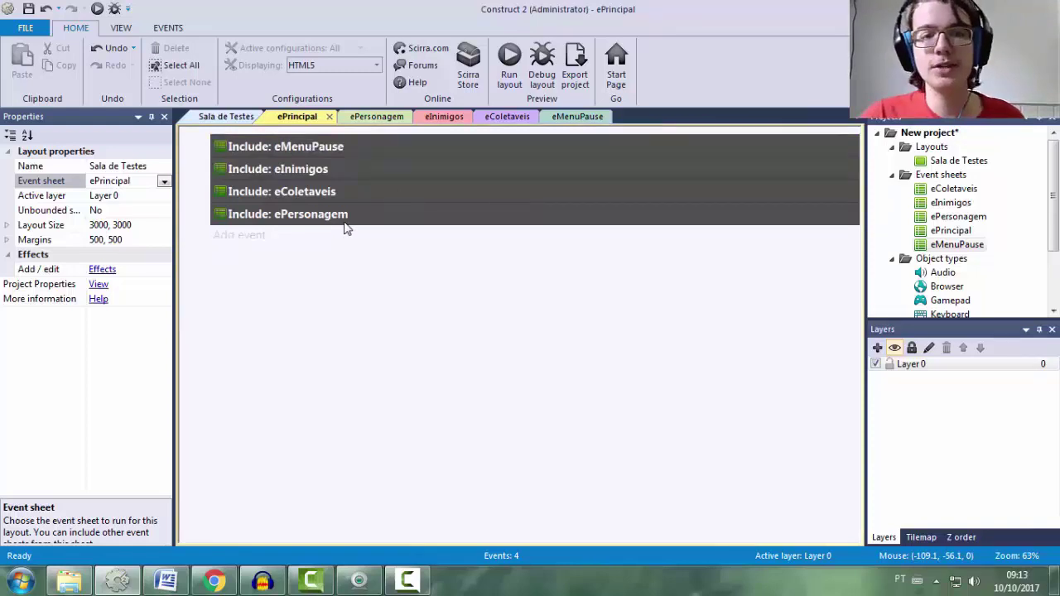
key("ctrl+Tab")
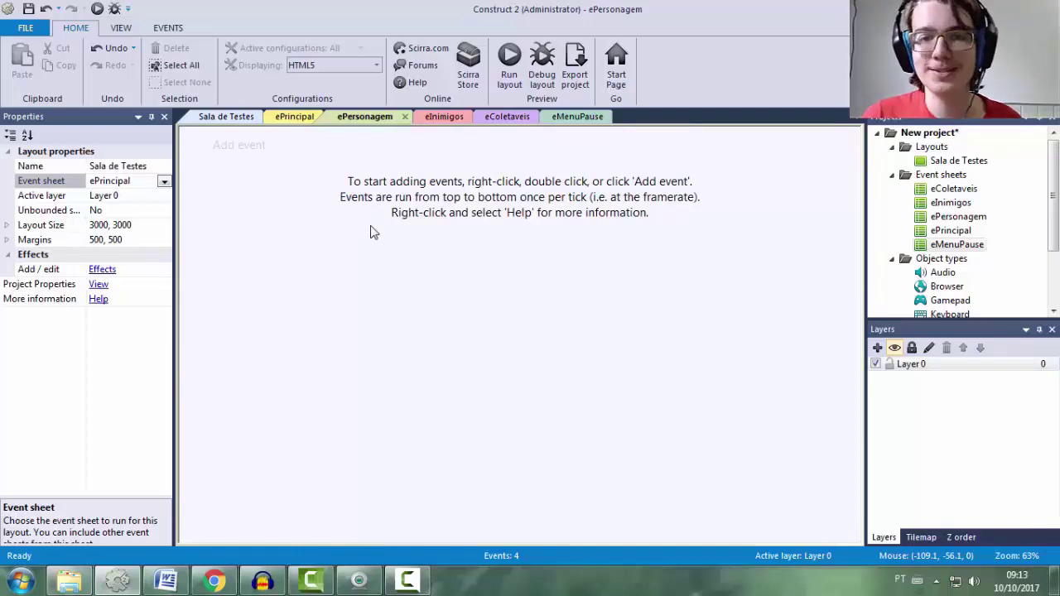
- Delete the eInimigos, eMenuPause and eColetaveis event sheets from the project
left_click(957, 207)
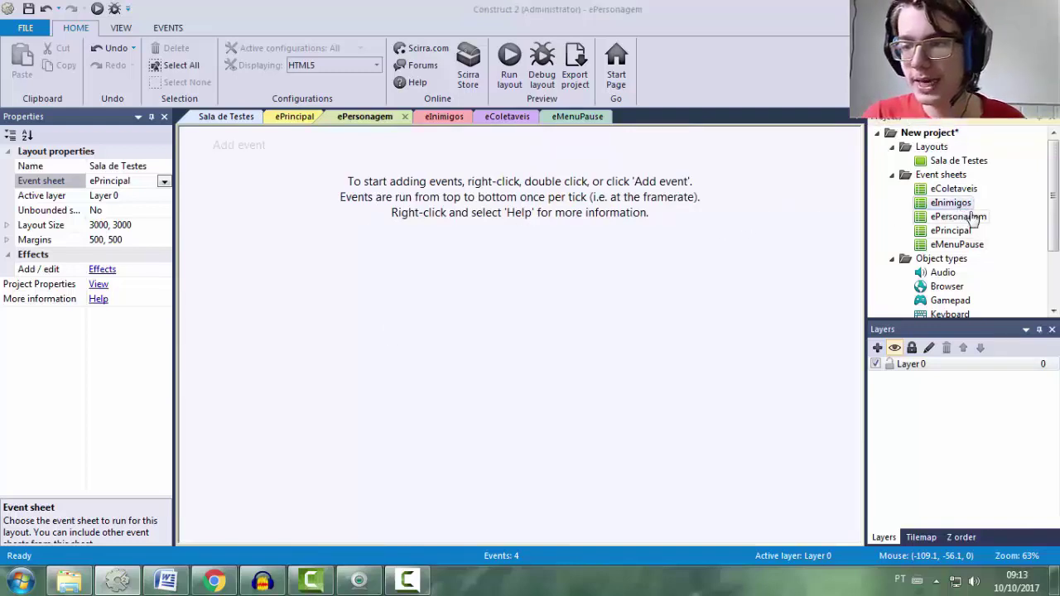
key("Delete")
key("Return")
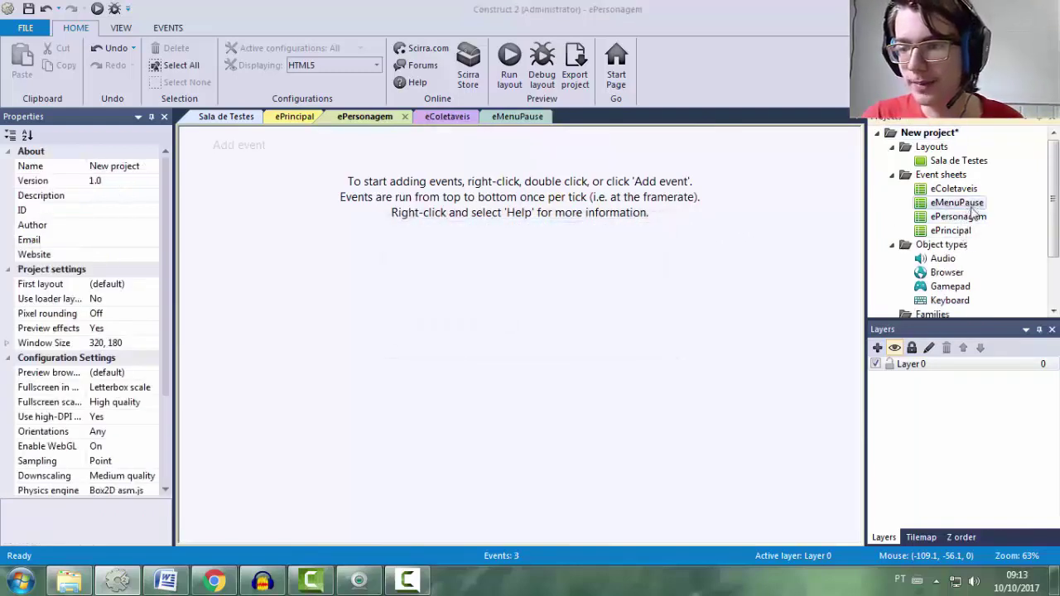
key("Delete")
key("Return")
left_click(962, 194)
key("Delete")
key("Return")
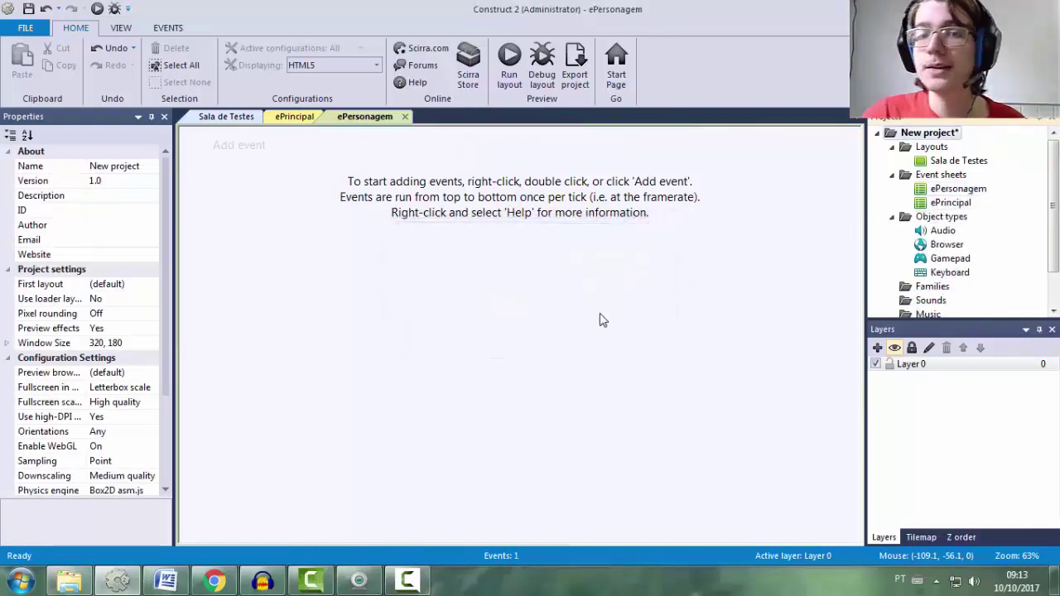
- Check the remaining include in ePrincipal and return to the Sala de Testes layout
left_click(238, 117)
left_click(306, 118)
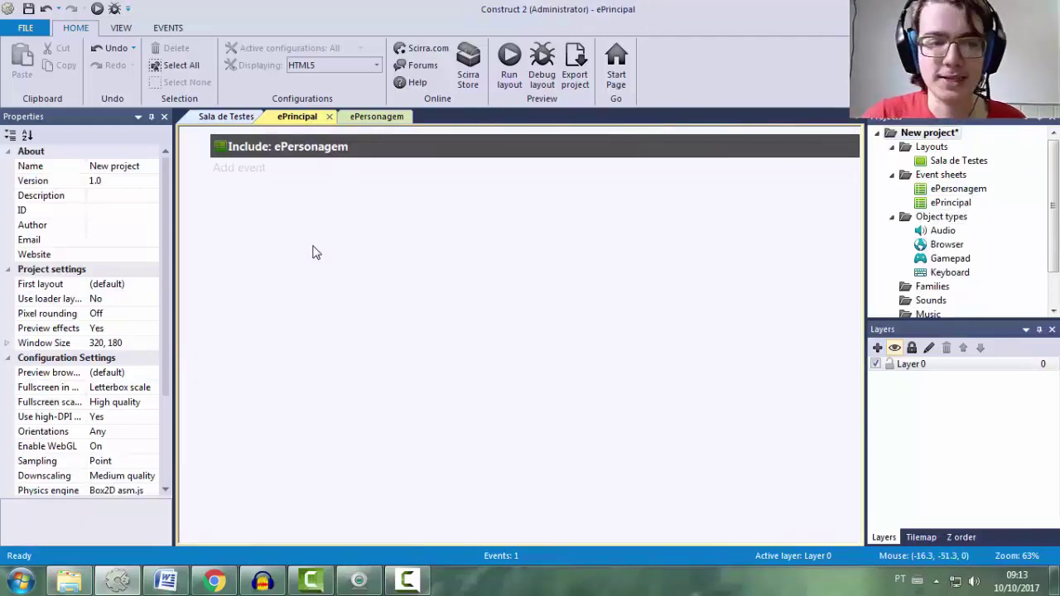
left_click(225, 116)
scroll(163, 362, "down", 2)
scroll(166, 348, "up", 2)
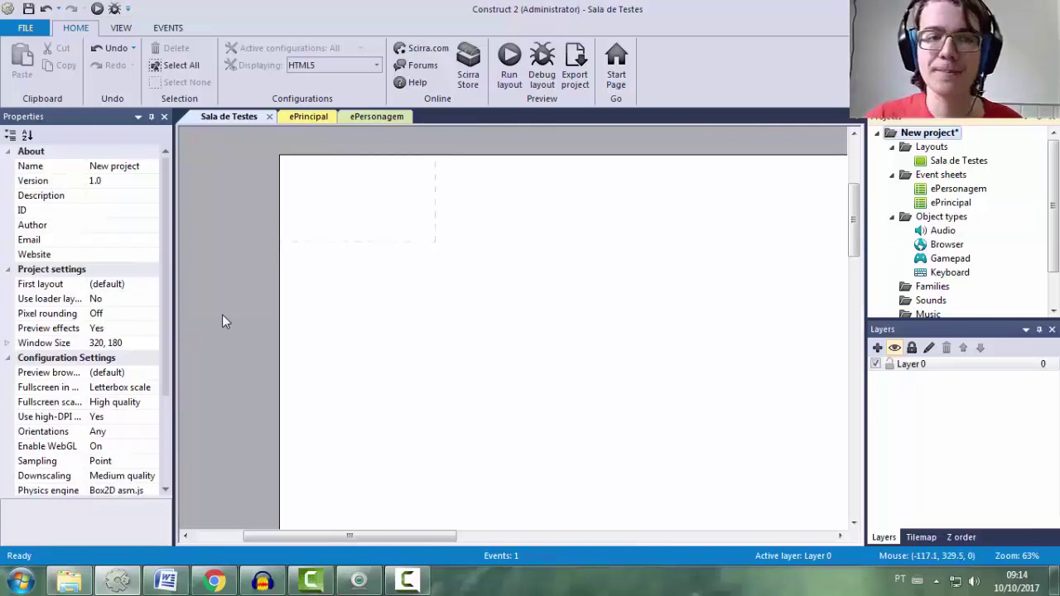
- Examine the project's Window Size setting against the dashed window frame in the Sala de Testes layout
left_click(74, 348)
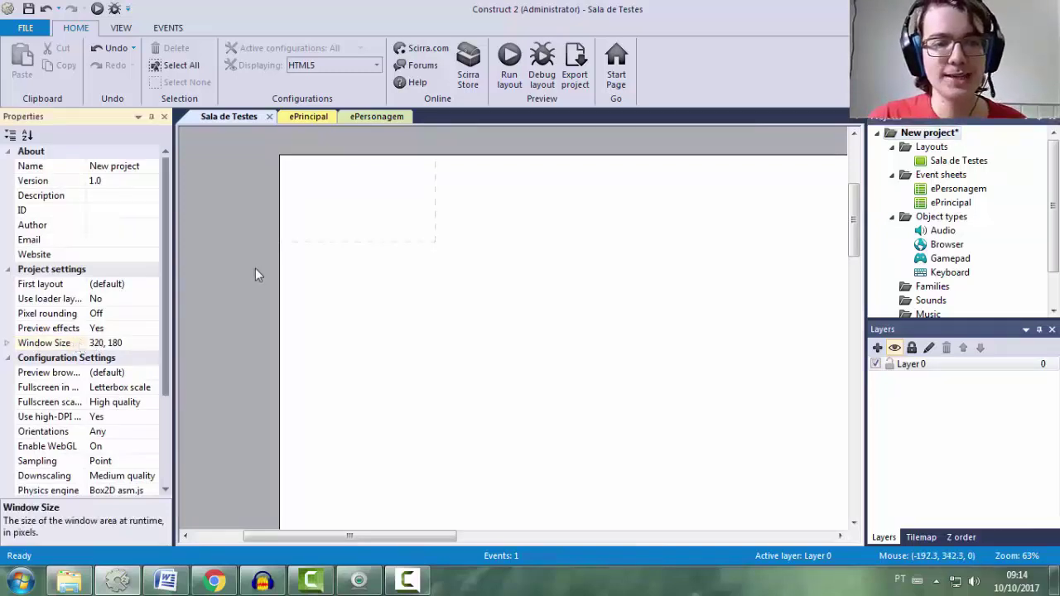
scroll(518, 220, "up", 5, "ctrl")
middle_click_drag(494, 228, 558, 381)
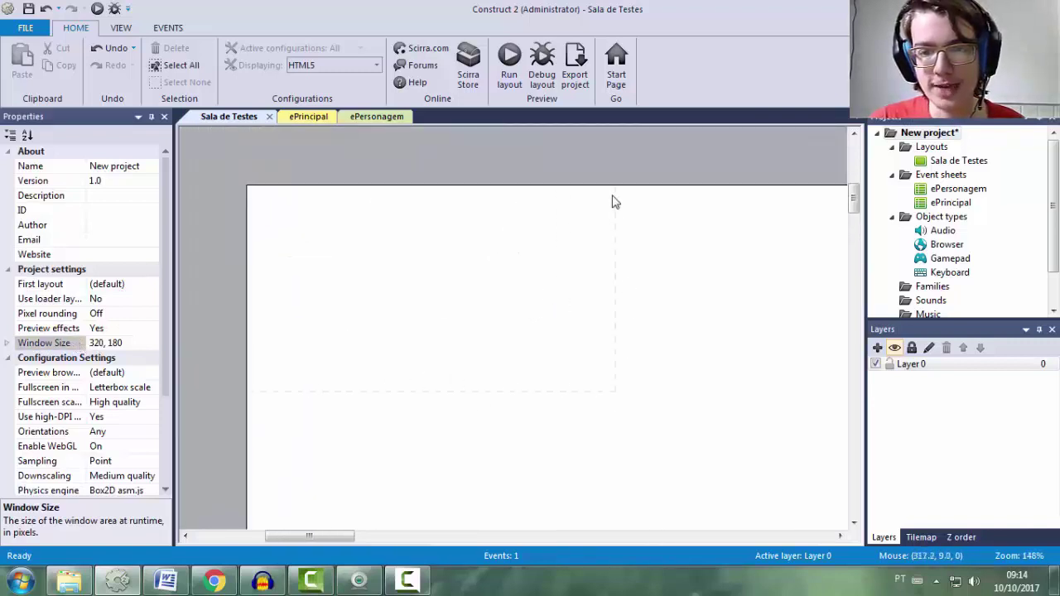
left_click(618, 235)
left_click(951, 136)
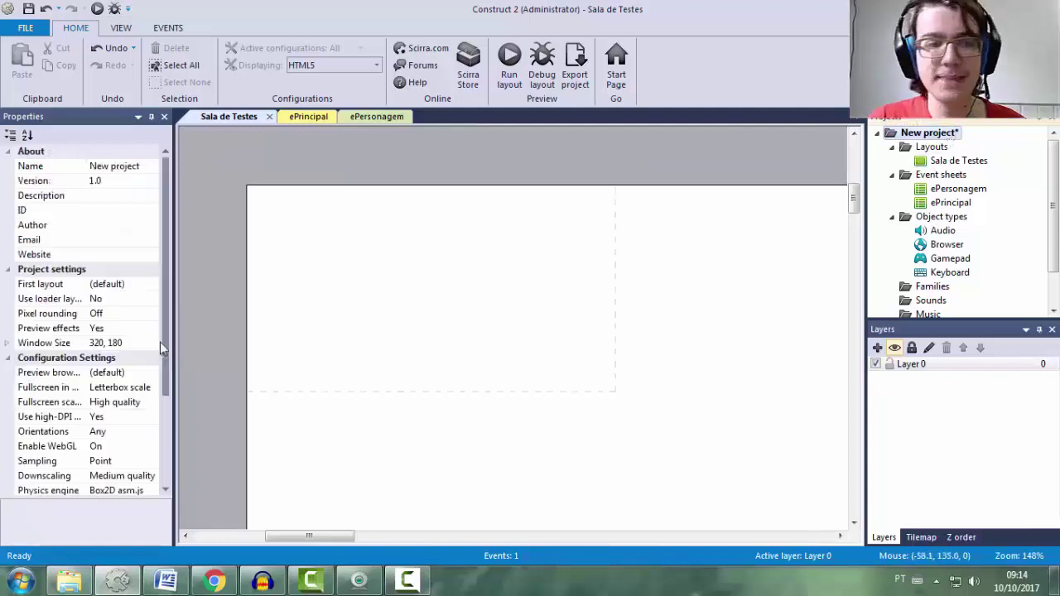
- Preview the layout in the browser, check it in full screen, close the preview and return to Construct 2
left_click(516, 79)
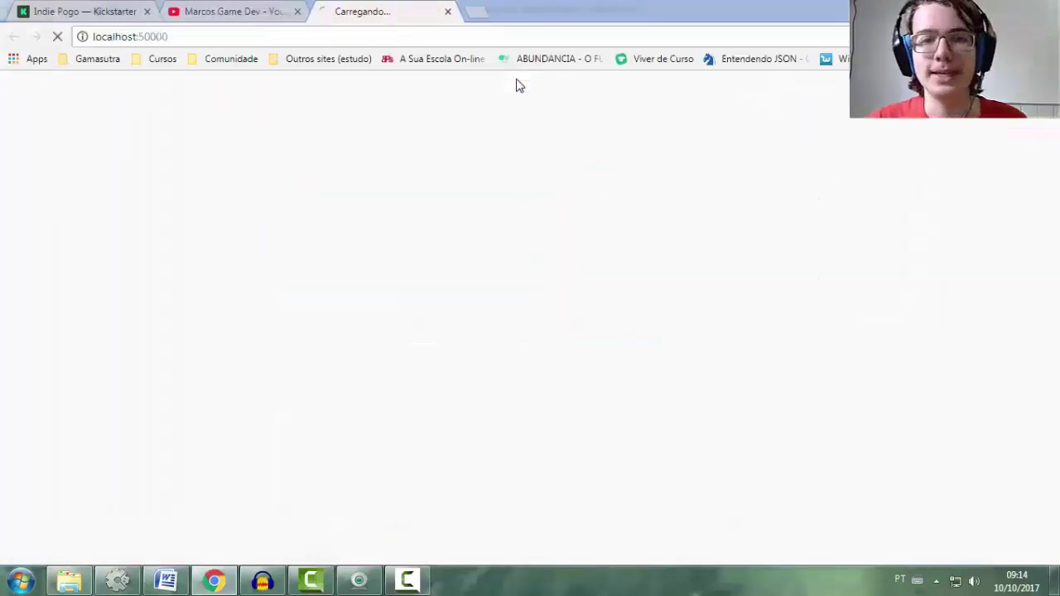
key("F11")
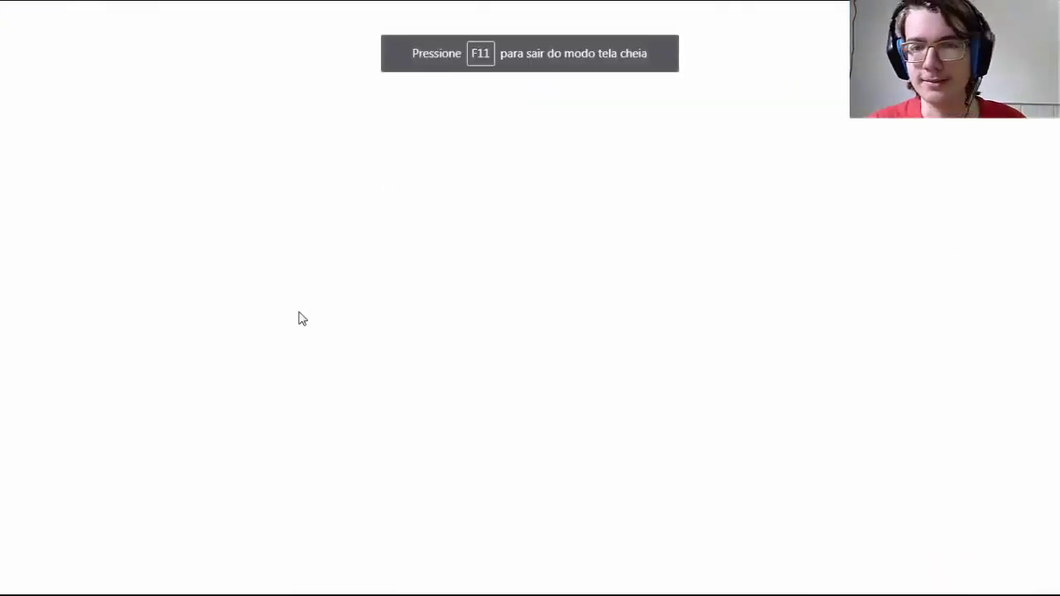
key("F11")
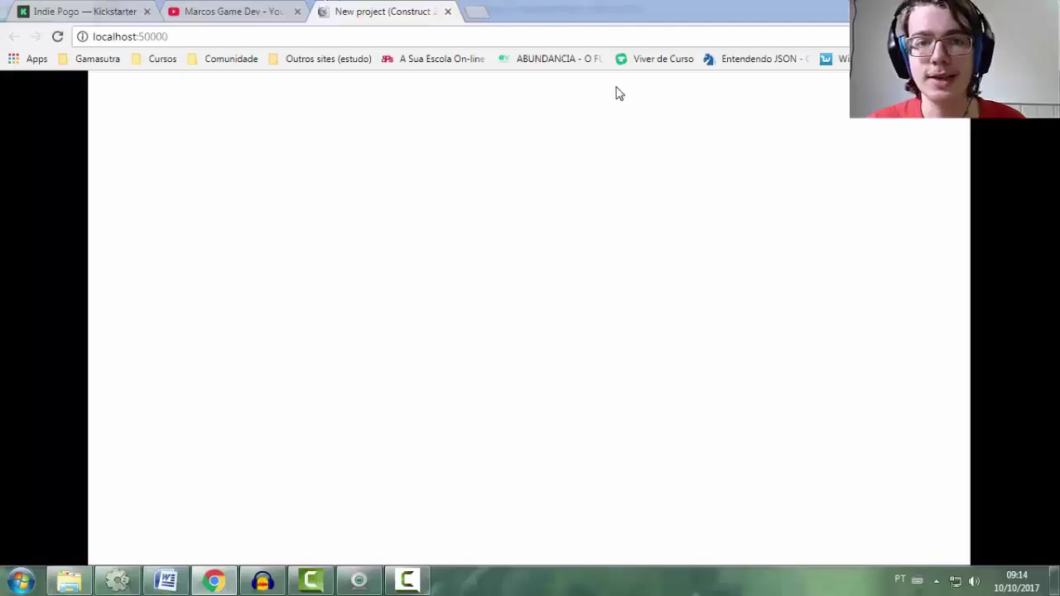
key("F11")
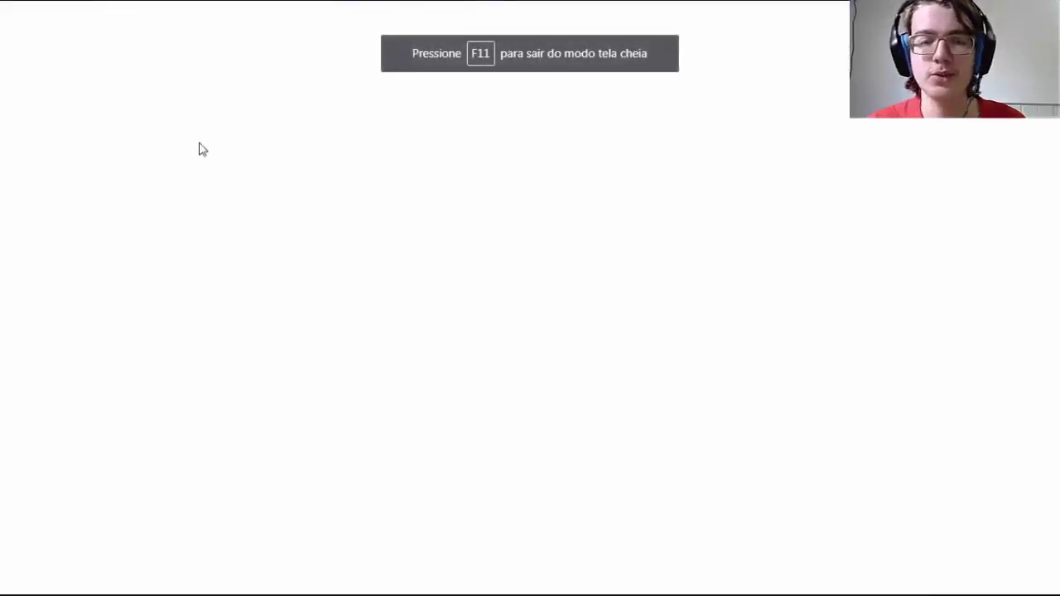
key("F11")
left_click(448, 12)
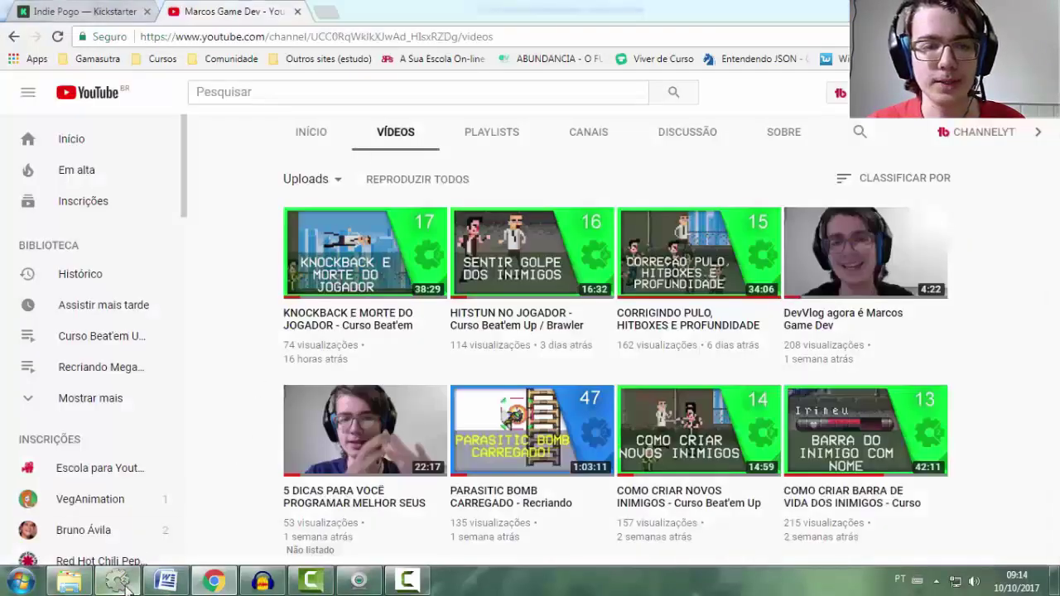
key("alt+Tab")
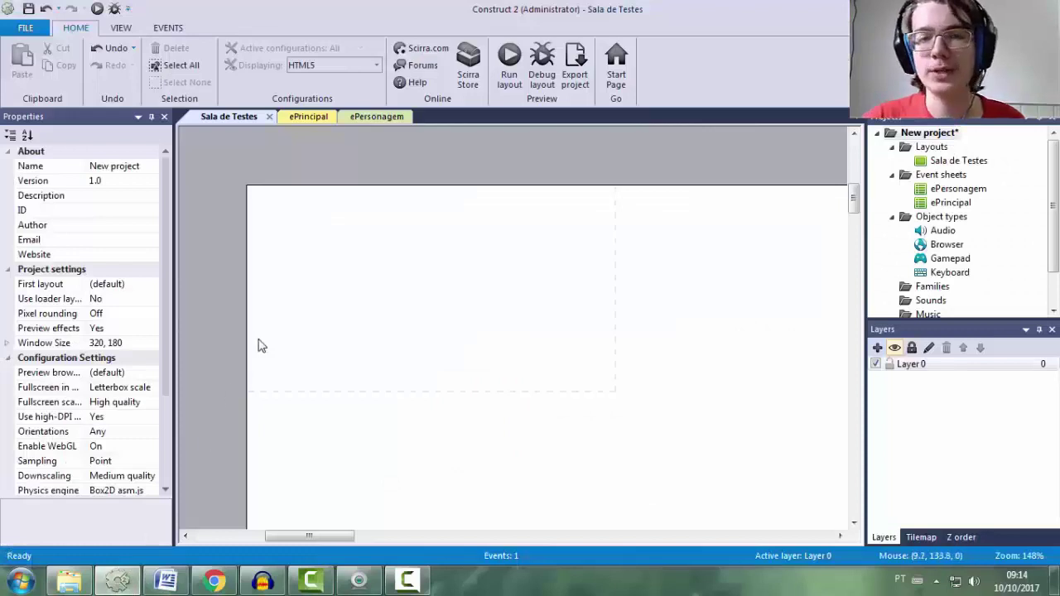
left_click(258, 345)
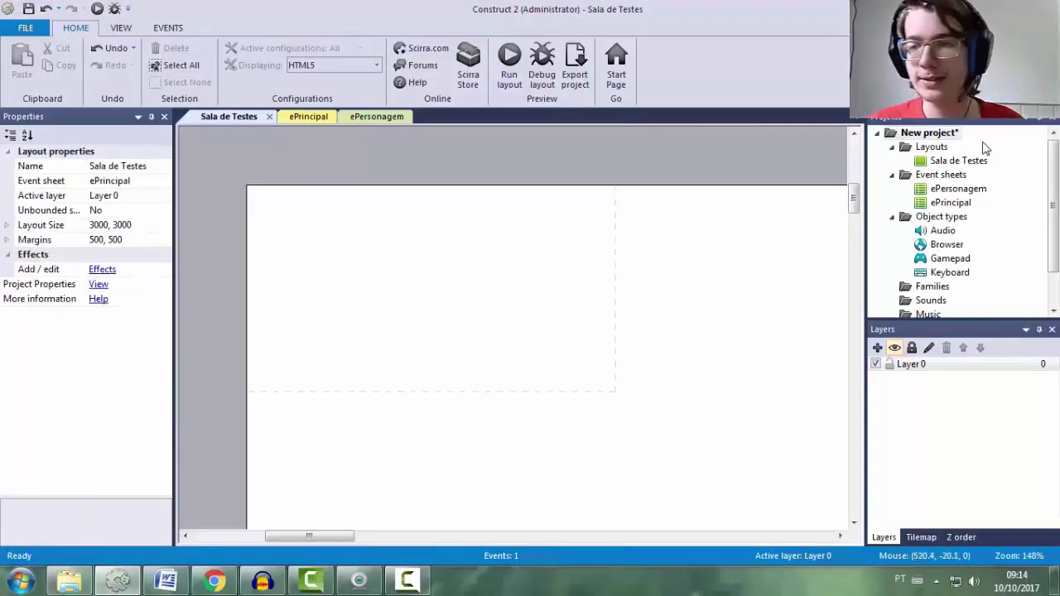
left_click(905, 176)
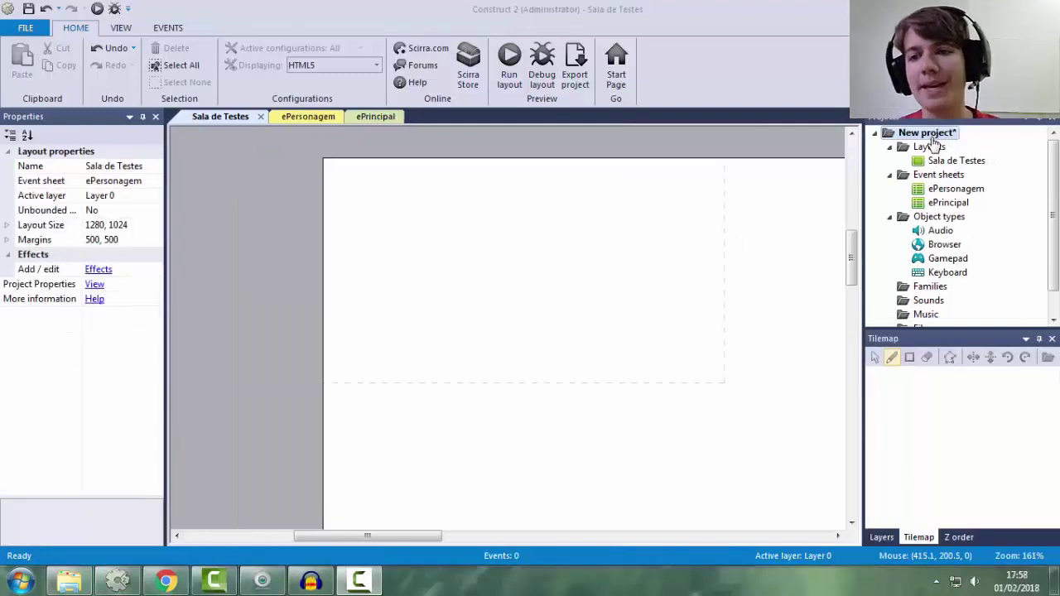
- Select the project in the tree and set its Window Size to 300, 160
left_click(929, 135)
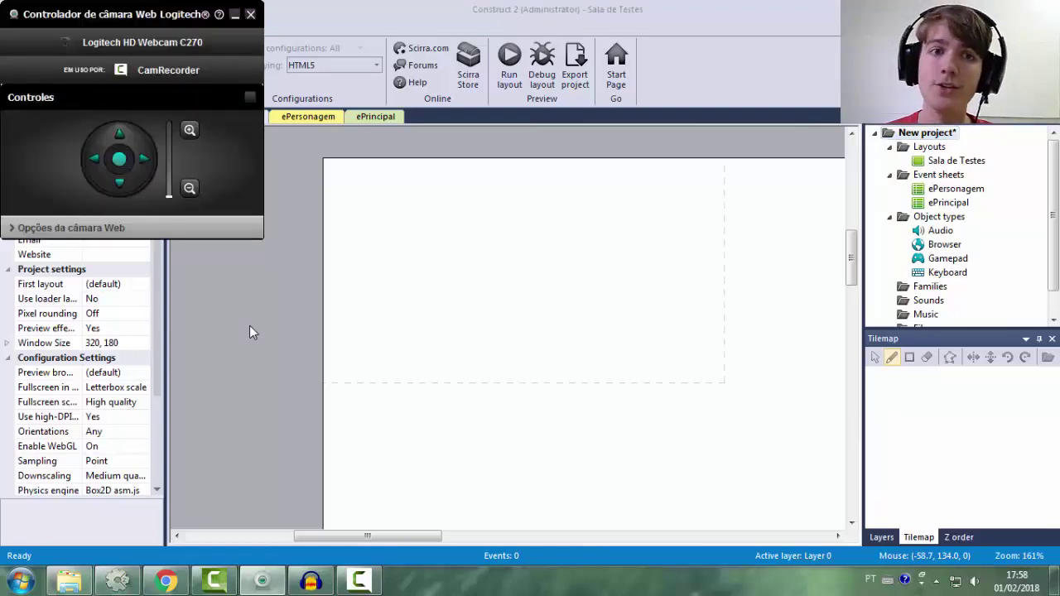
left_click(234, 15)
left_click(98, 348)
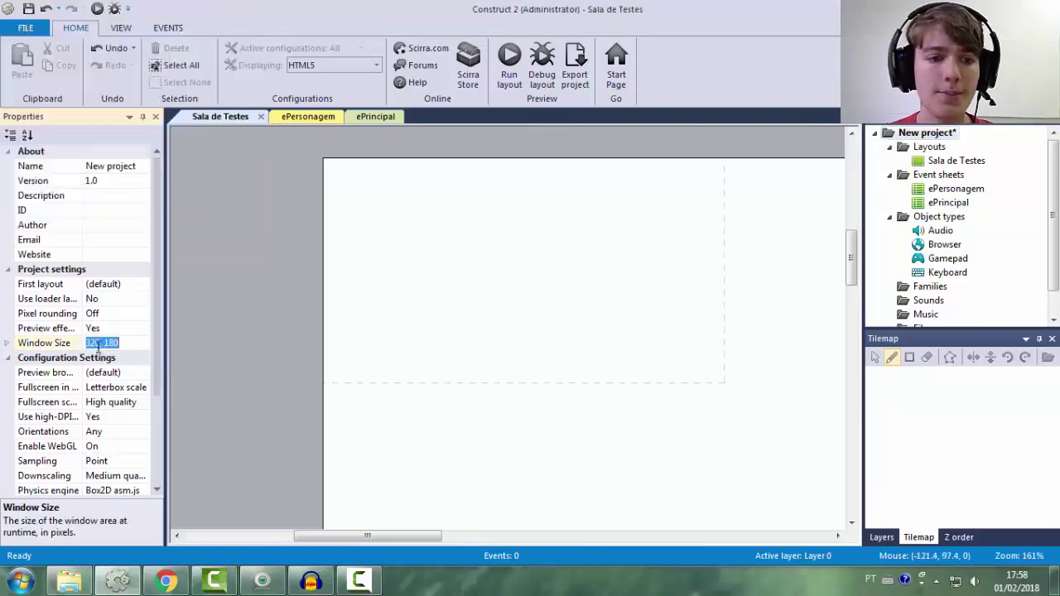
left_click(96, 345)
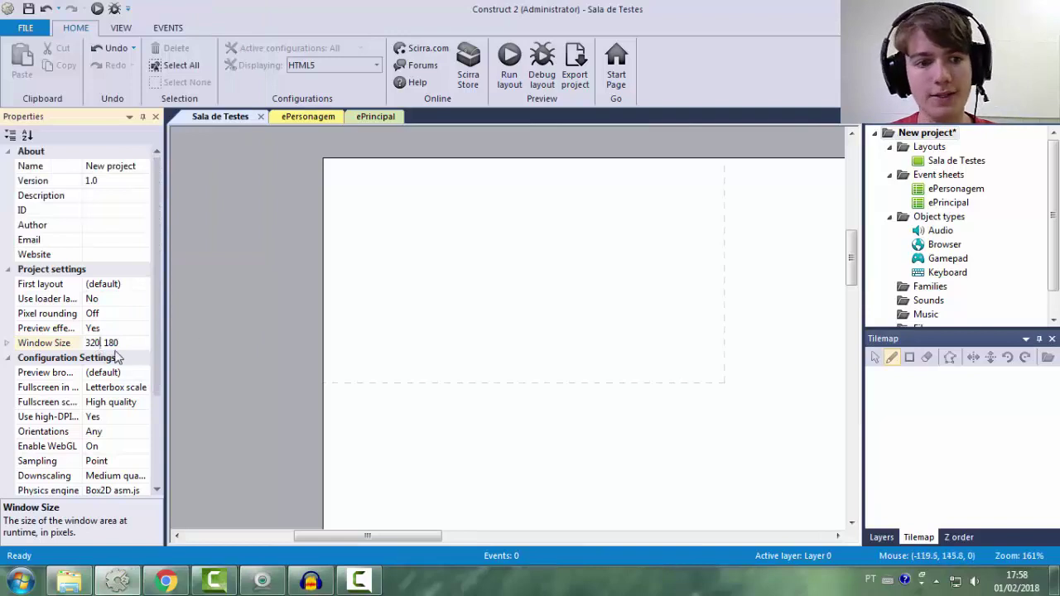
key("BackSpace")
key("BackSpace")
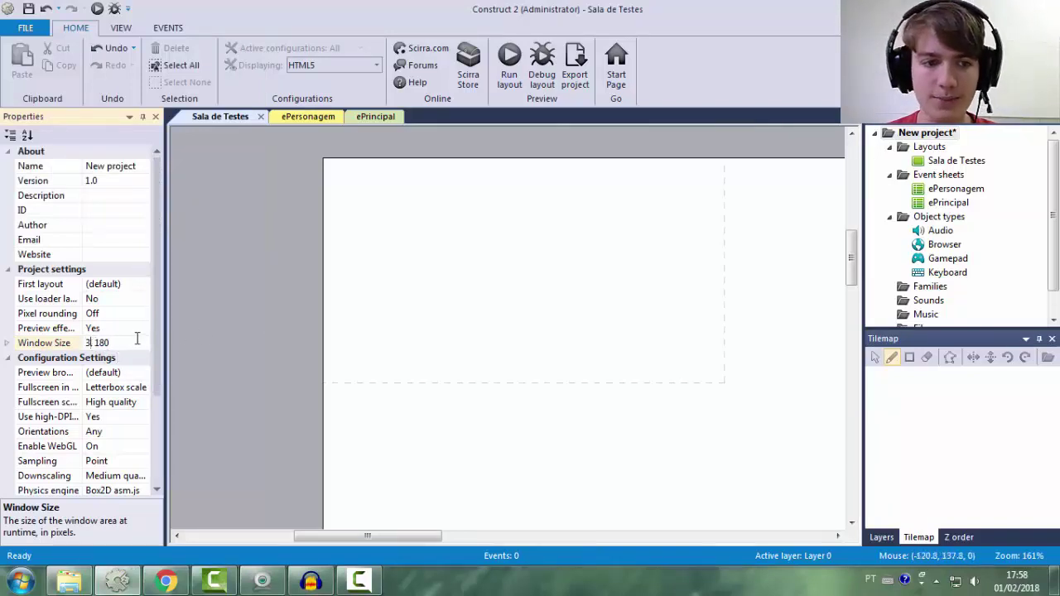
type("00")
left_click(131, 342)
key("BackSpace")
type("8")
key("Return")
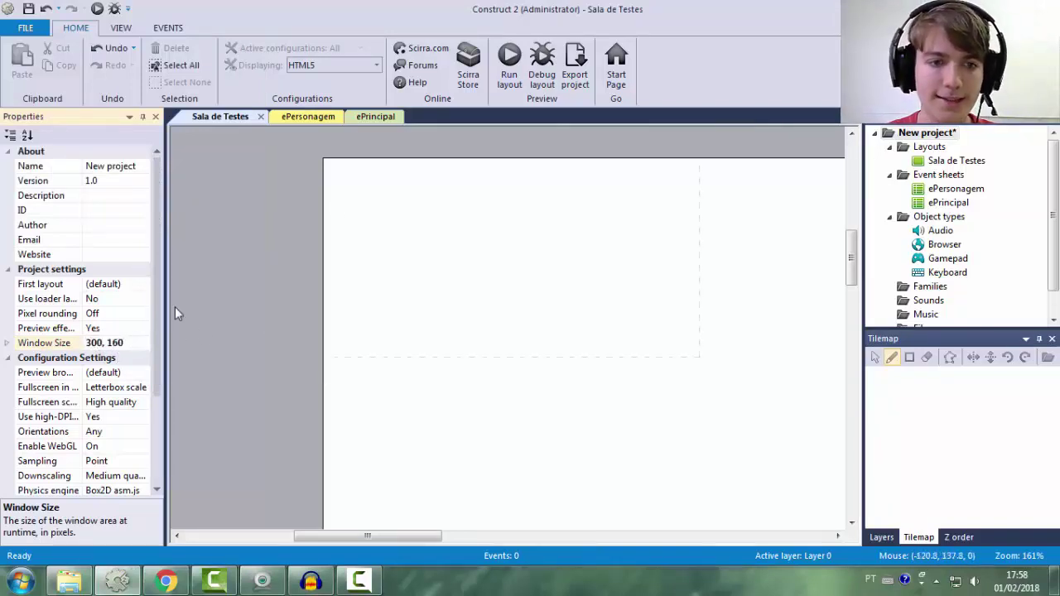
- Preview the layout with the reduced window size in full screen, close the preview and return to Construct 2
left_click(510, 66)
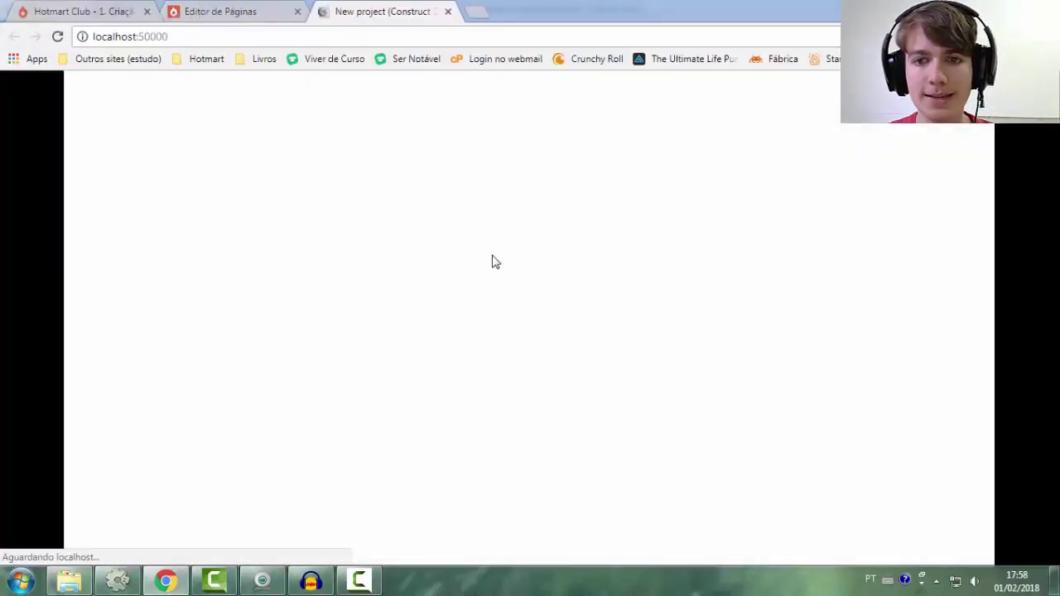
key("F11")
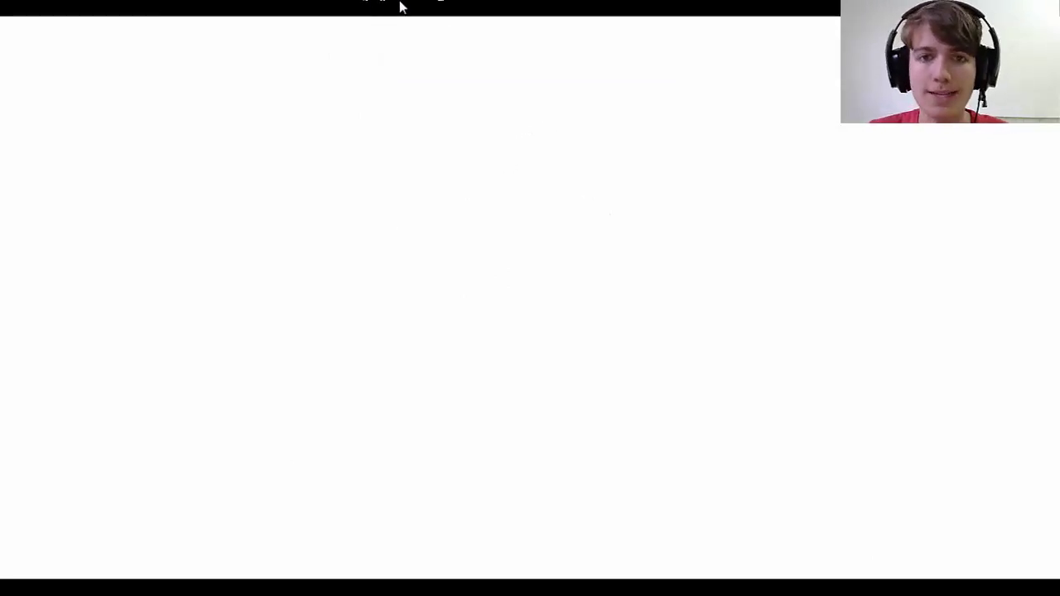
key("F11")
left_click(450, 9)
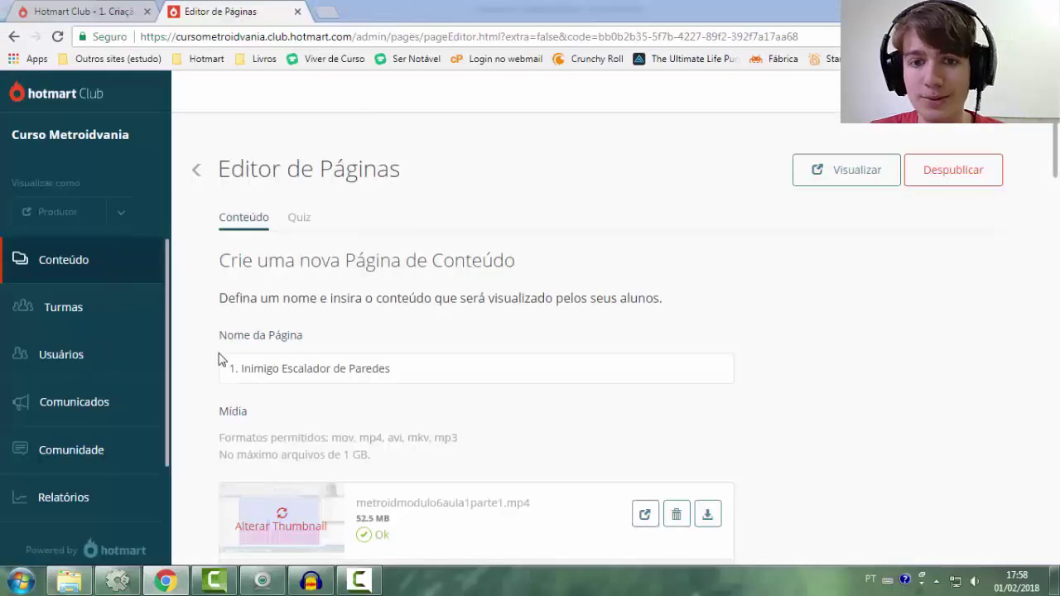
left_click(118, 582)
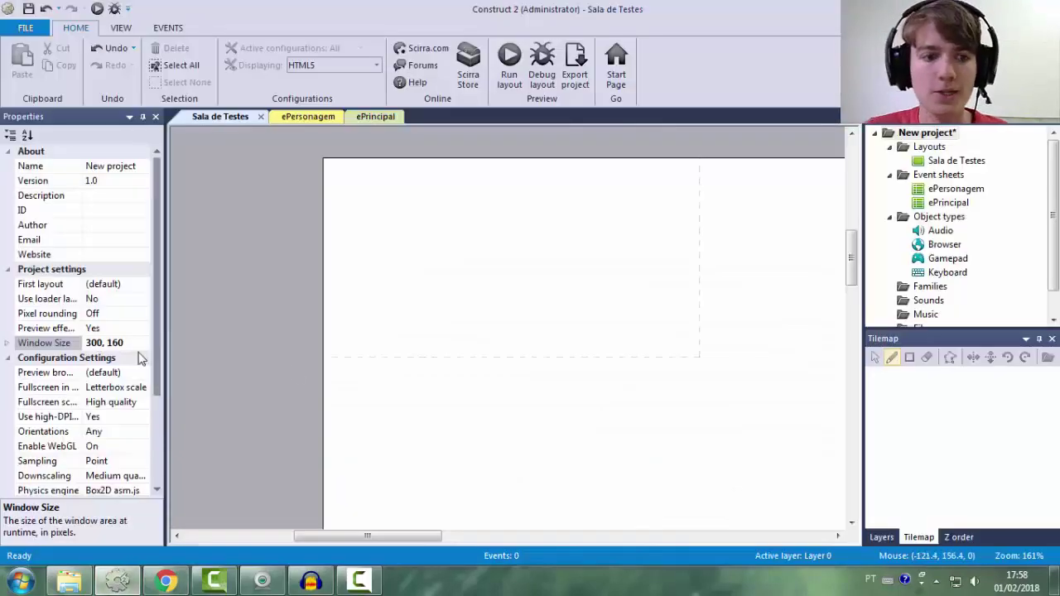
- Set the project's Window Size back to 320, 180 and apply it to the layout frame
left_click(101, 344)
left_click(100, 343)
key("BackSpace")
key("BackSpace")
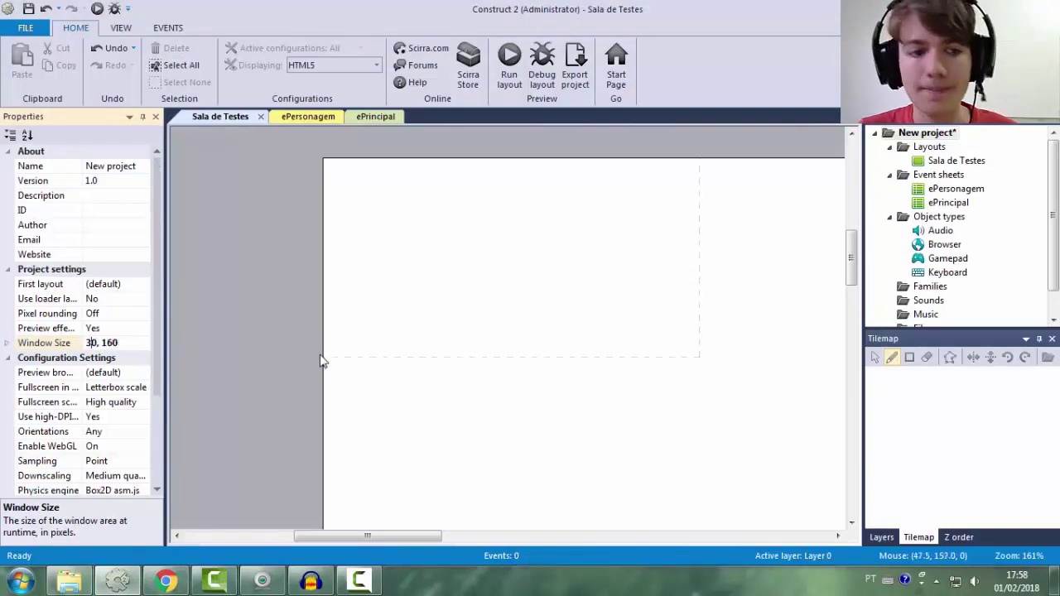
type("20")
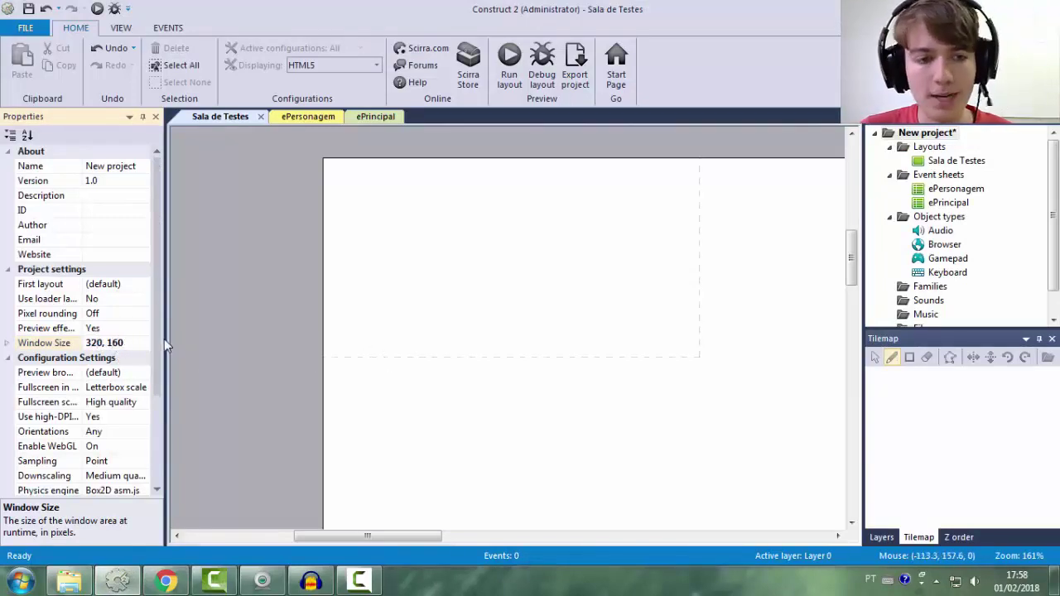
key("Return")
left_click(241, 297)
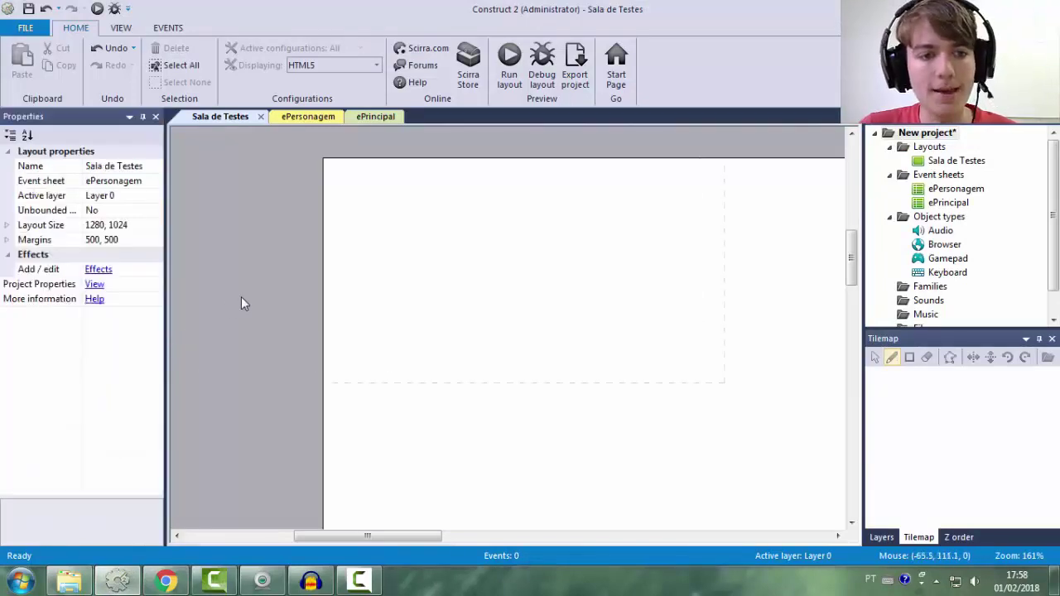
- Check the project properties, preview the layout in full screen with the 320, 180 window size, and return to Construct 2
left_click(927, 134)
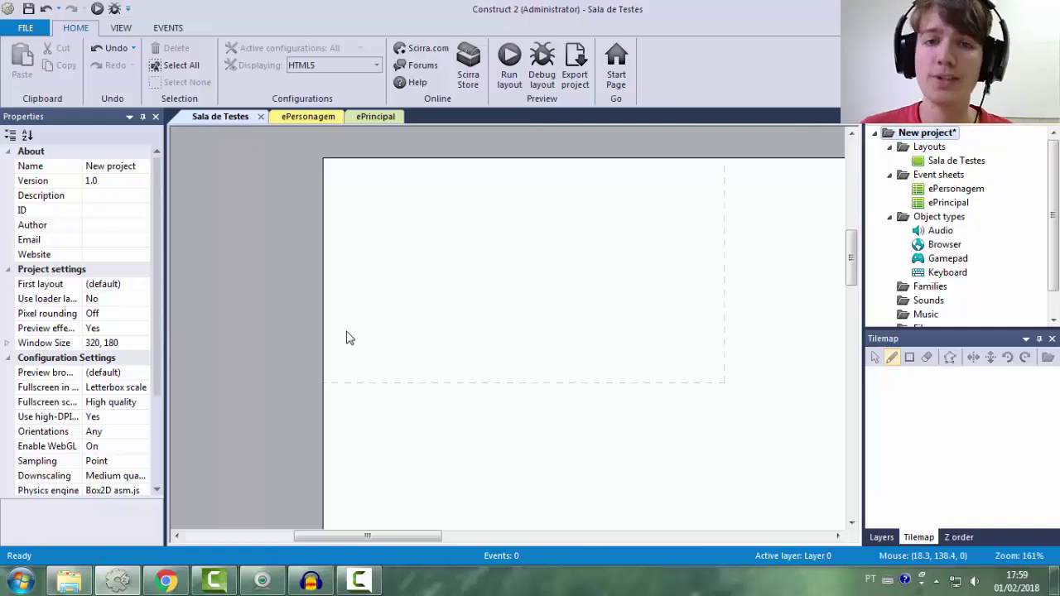
left_click(509, 56)
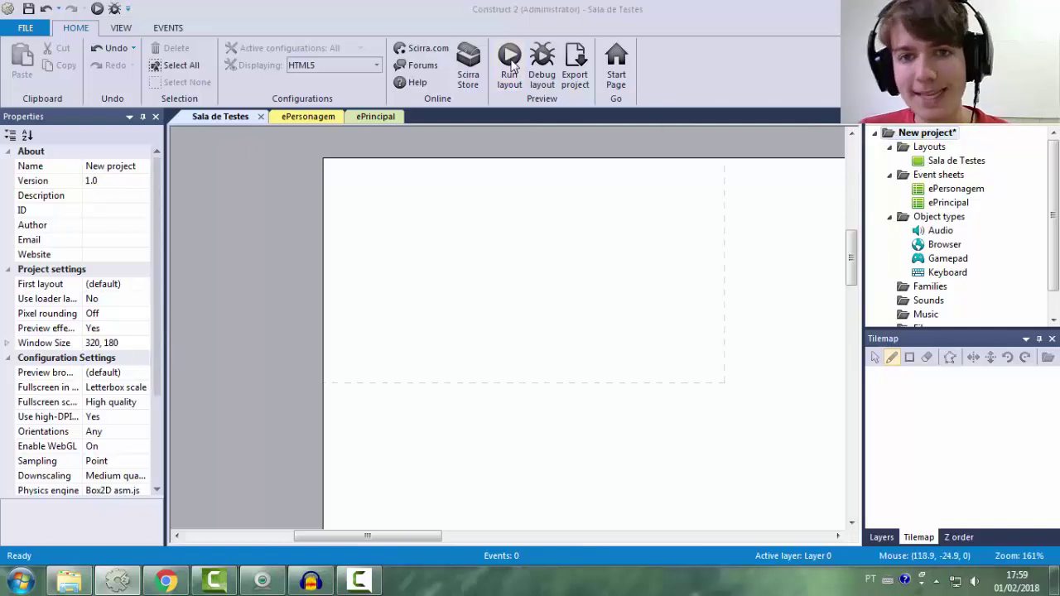
key("F11")
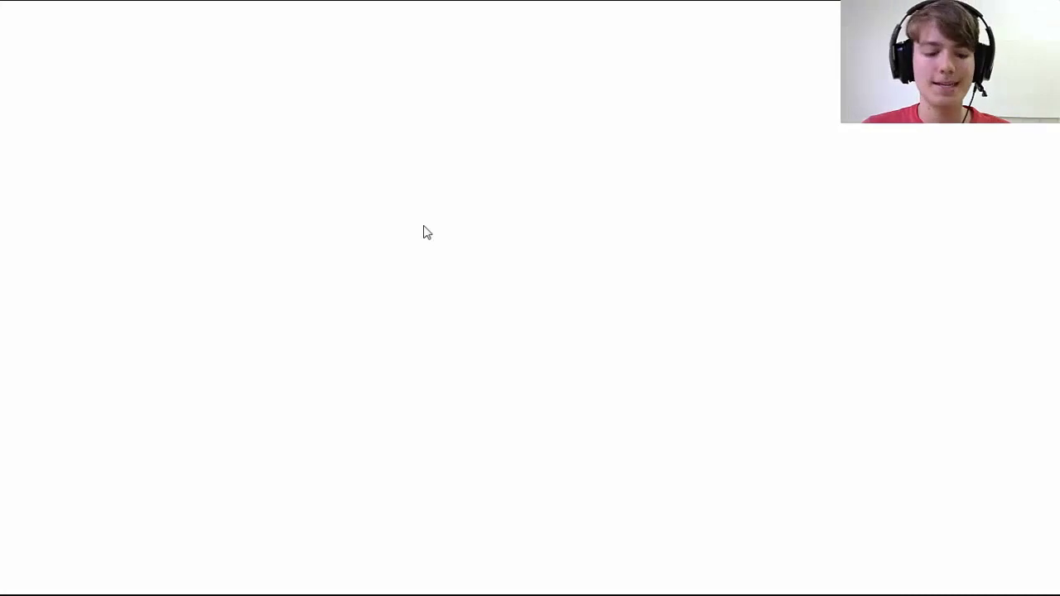
key("F11")
left_click(447, 12)
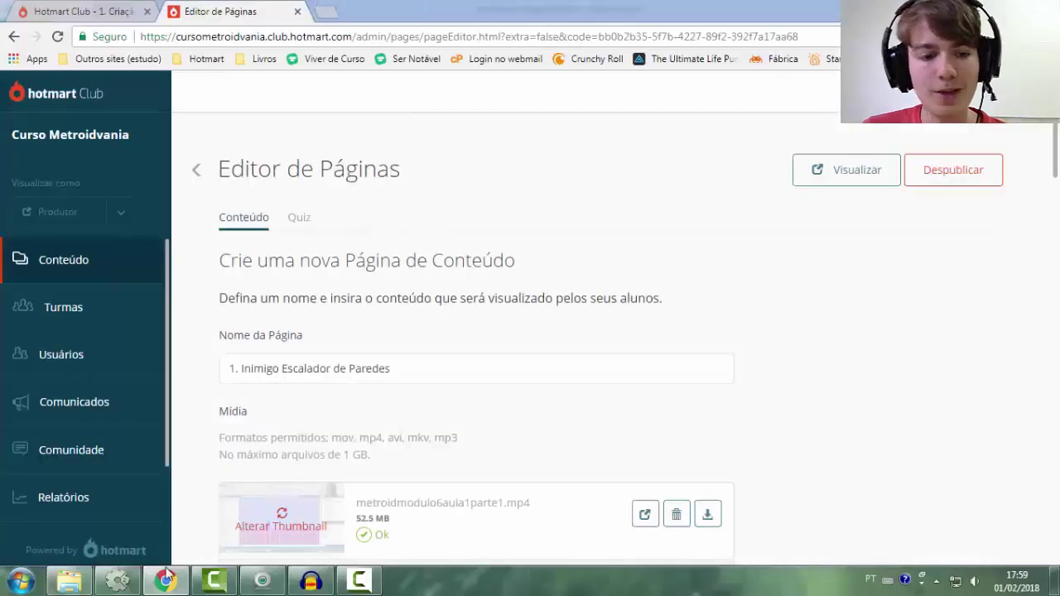
left_click(166, 580)
- Switch to the Windows calculator and divide the 1280 screen width by 16
key("XF86Calculator")
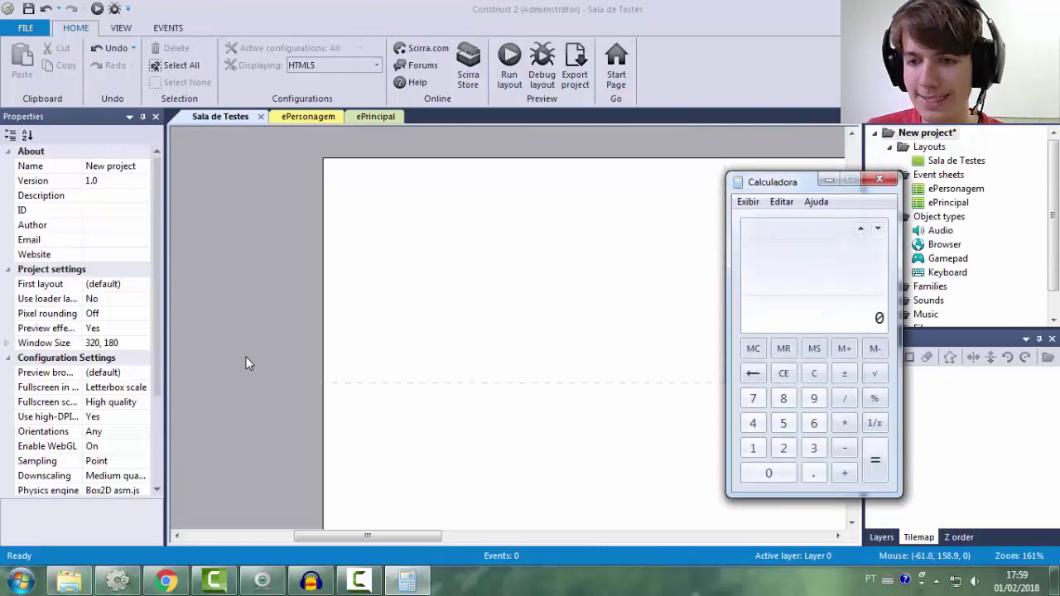
type("1280720")
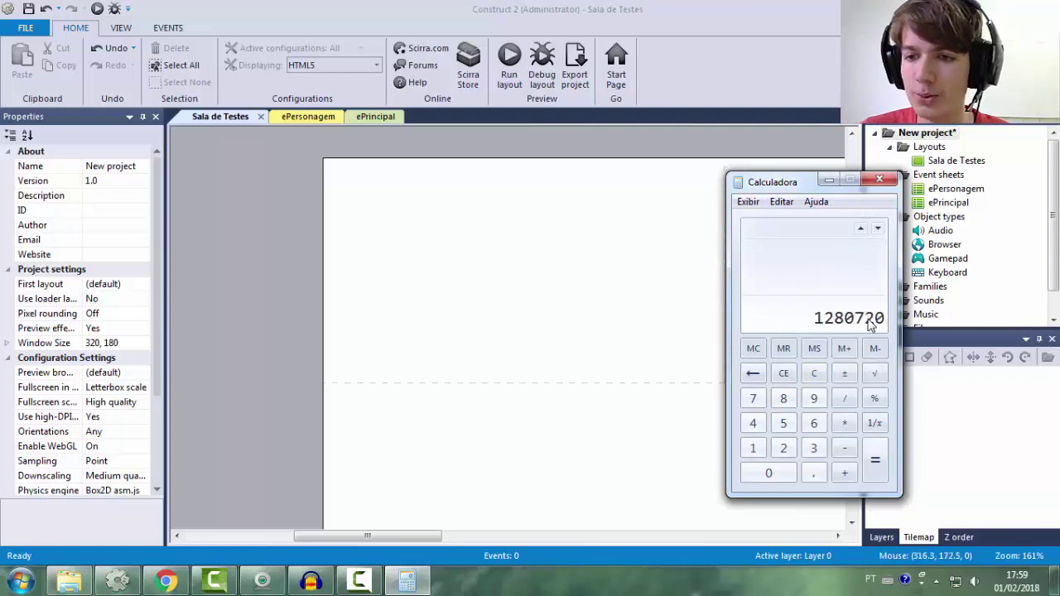
key("BackSpace")
key("BackSpace")
key("BackSpace")
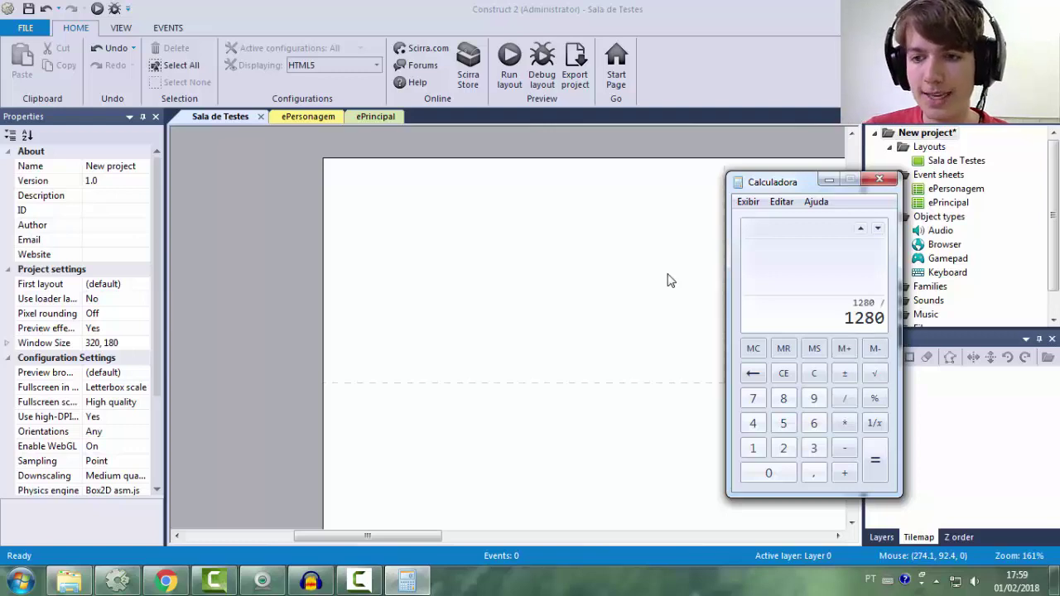
type("16")
key("Return")
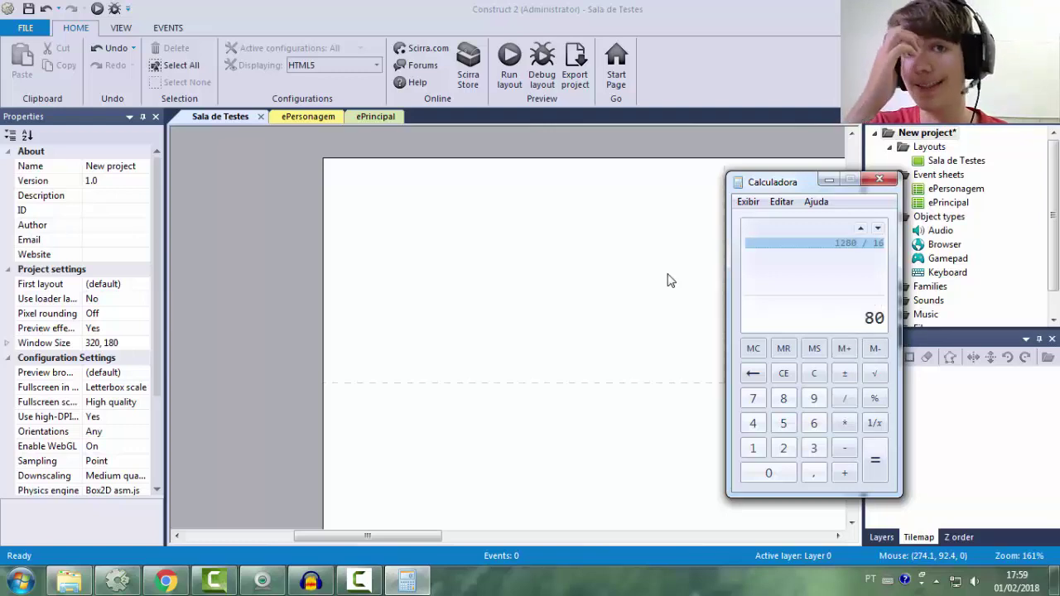
- Clear the calculator and divide the 720 screen height by 9
left_click(784, 373)
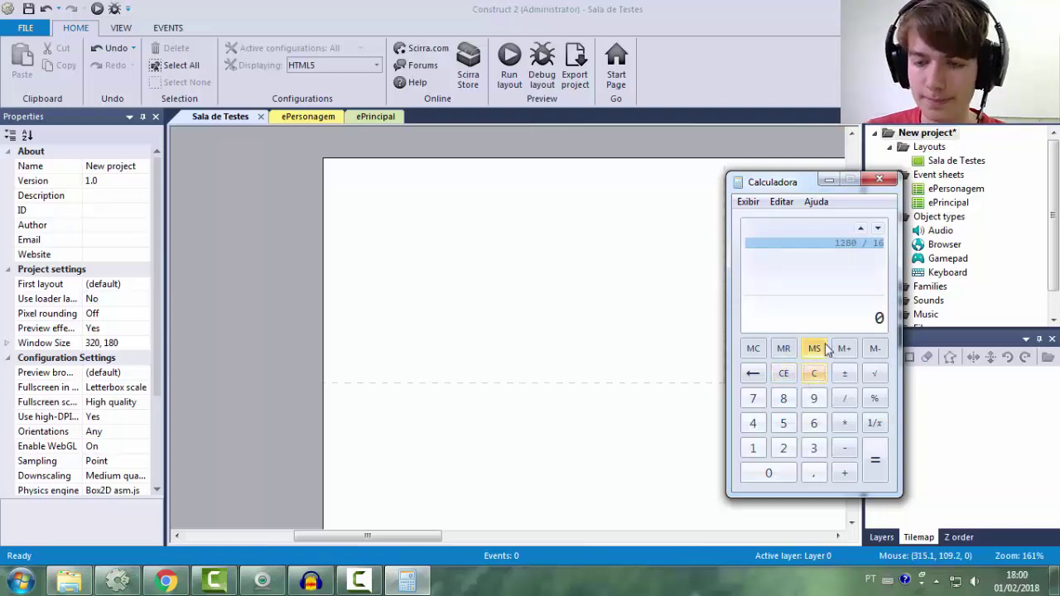
type("720 / ")
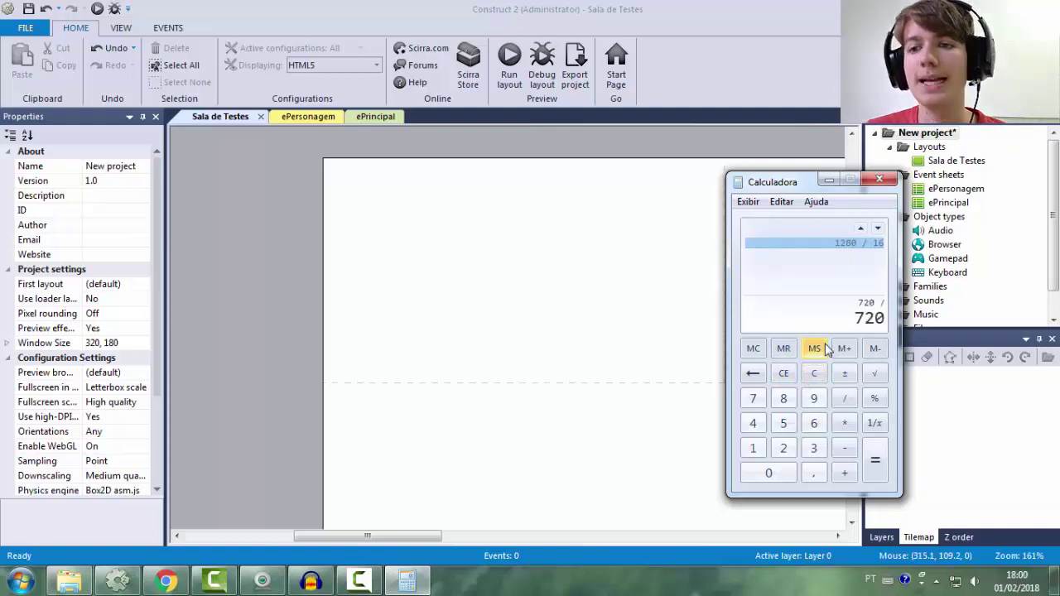
type("9")
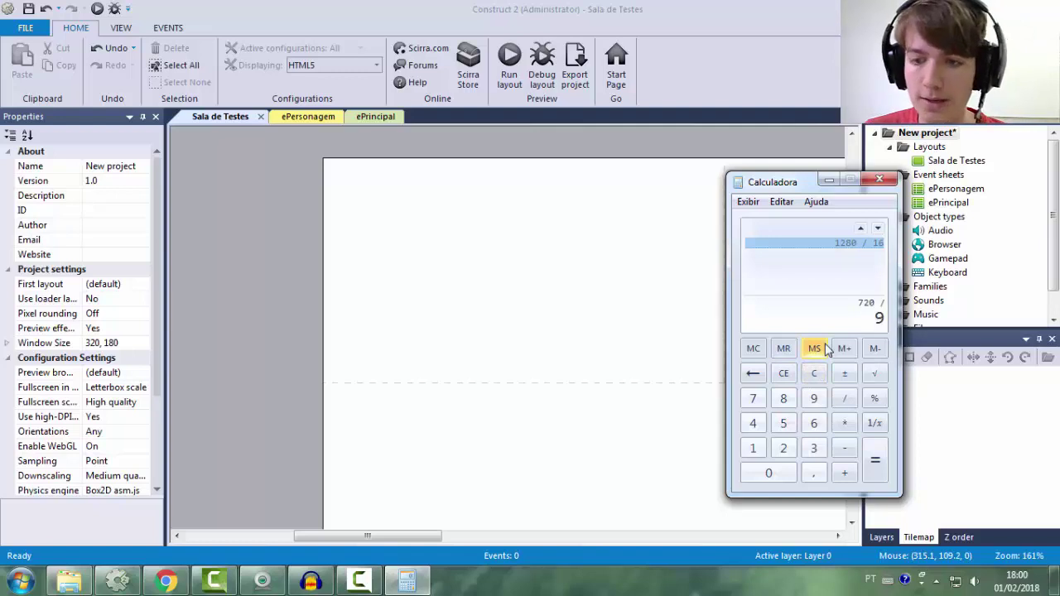
key("Return")
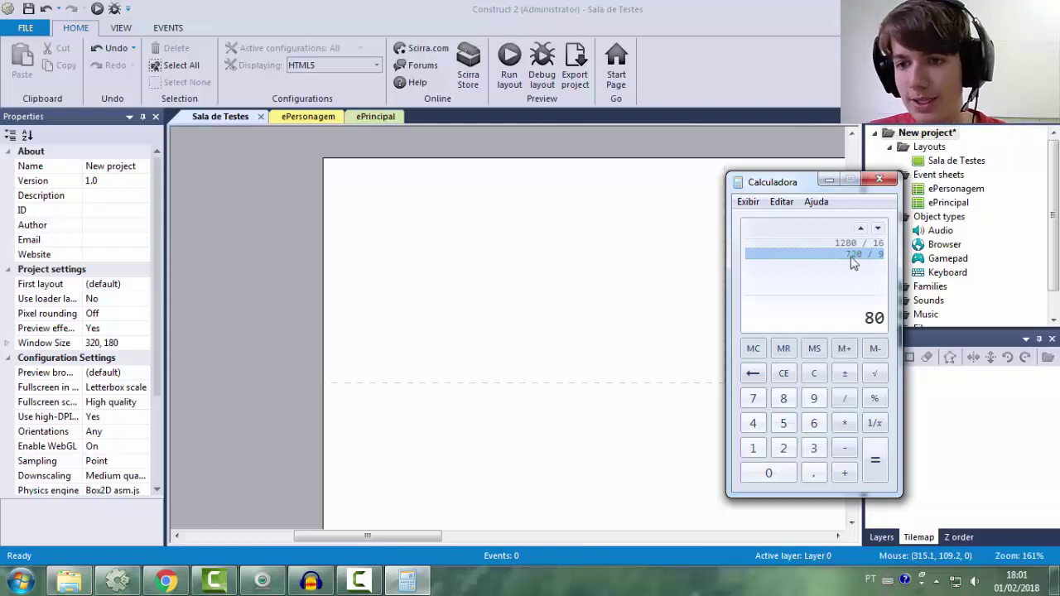
- Recall the 720 / 9 calculation, clear it and multiply 80 by 9
left_click(785, 372)
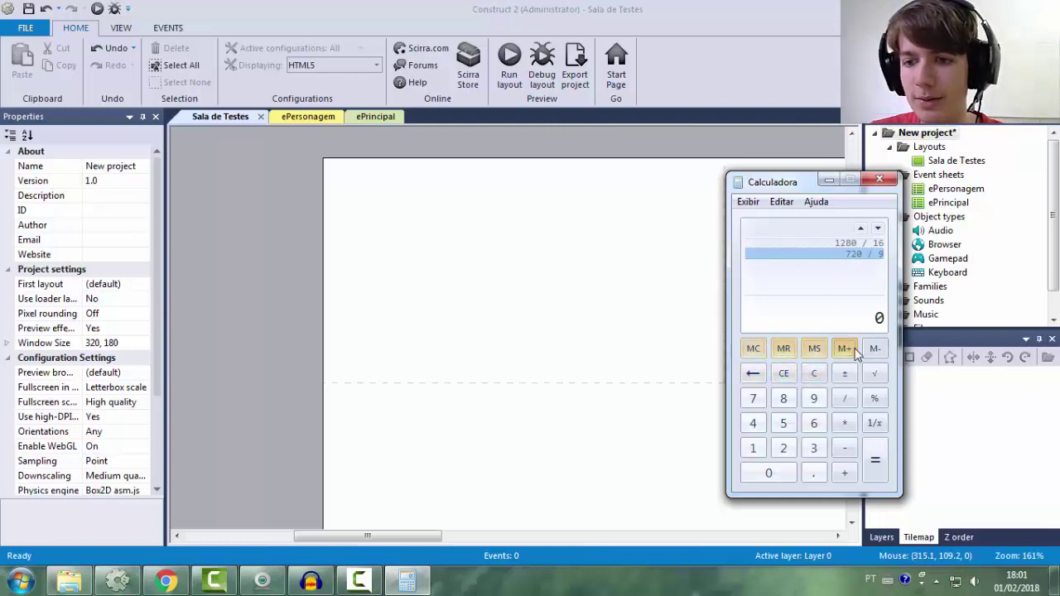
left_click(851, 254)
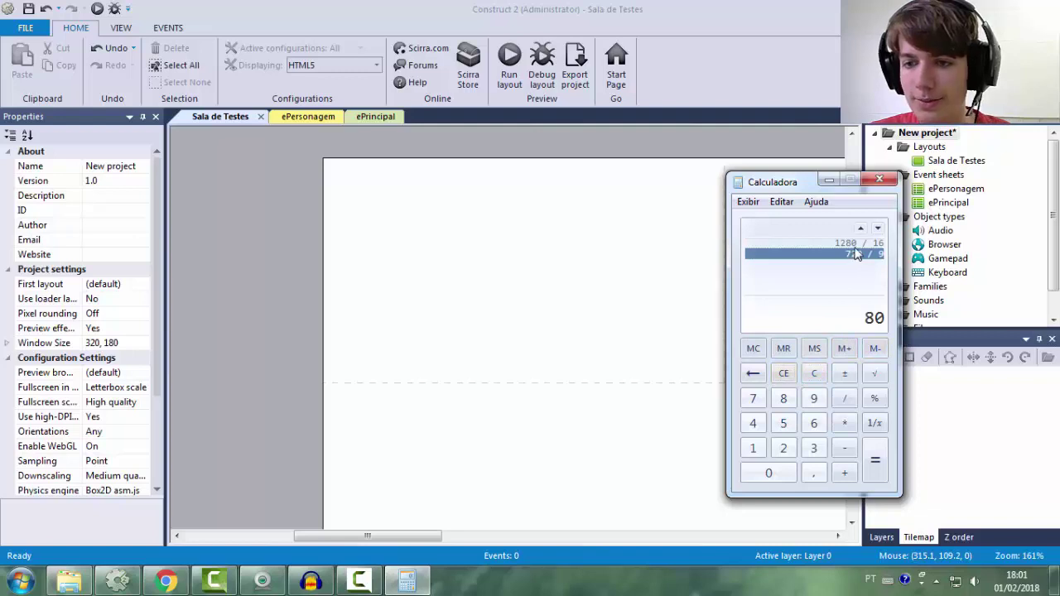
left_click(814, 373)
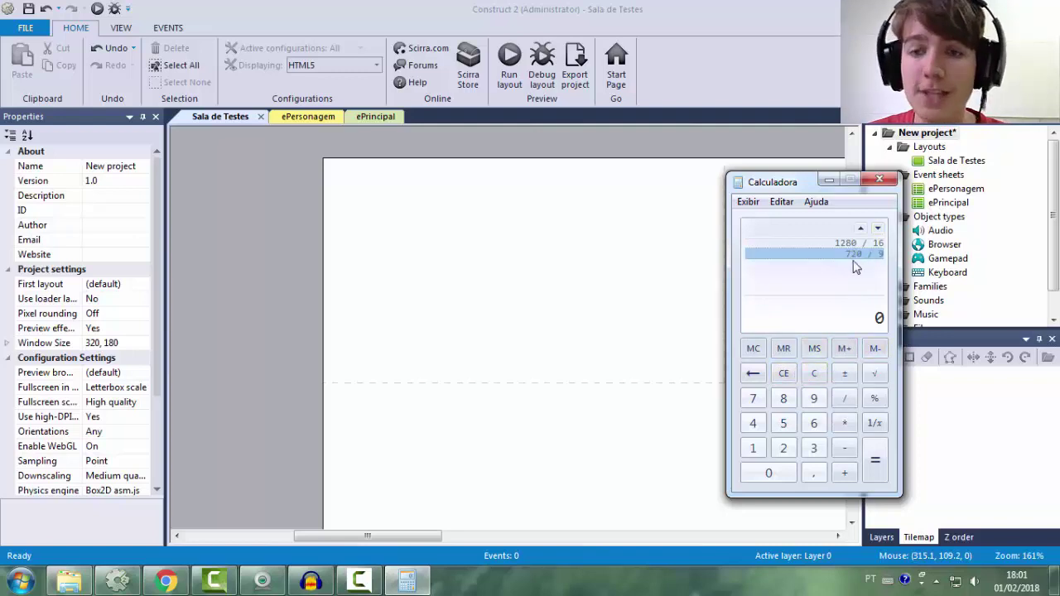
type("80 * ")
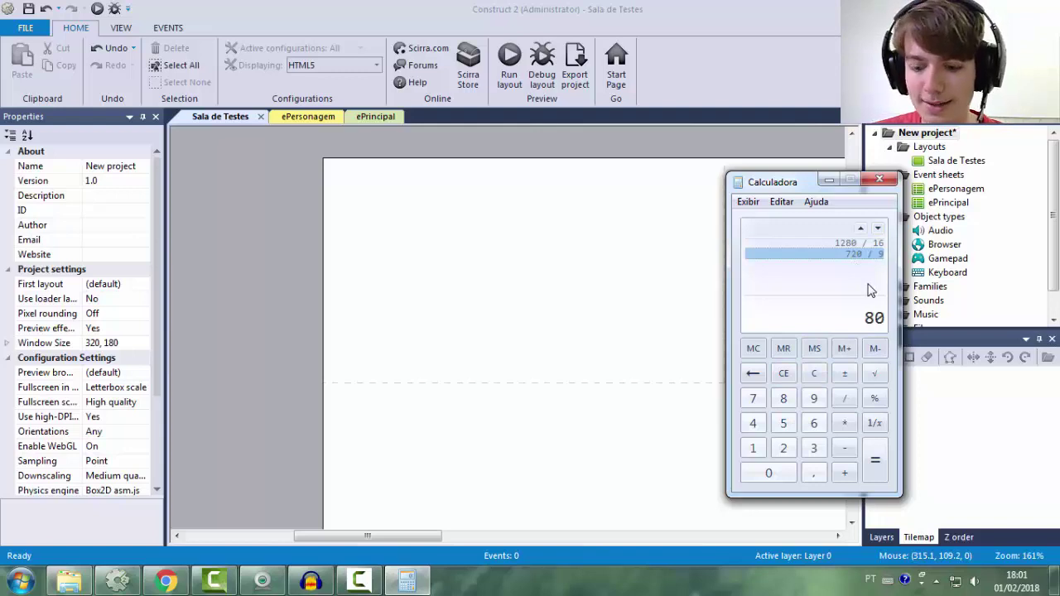
type("9")
key("Return")
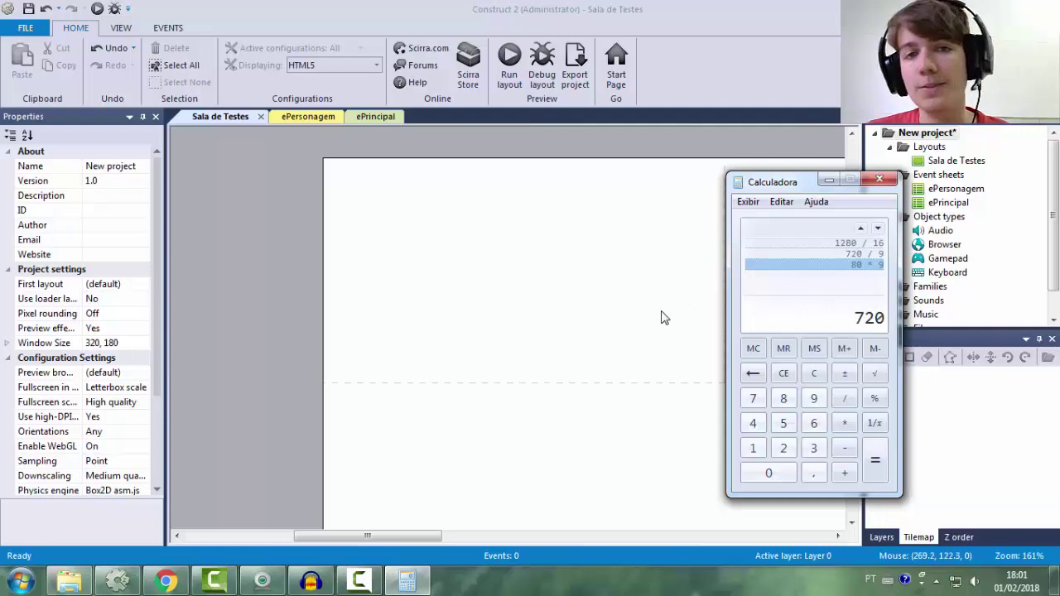
- Clear the calculator and divide the 320 window width by 16
left_click(811, 373)
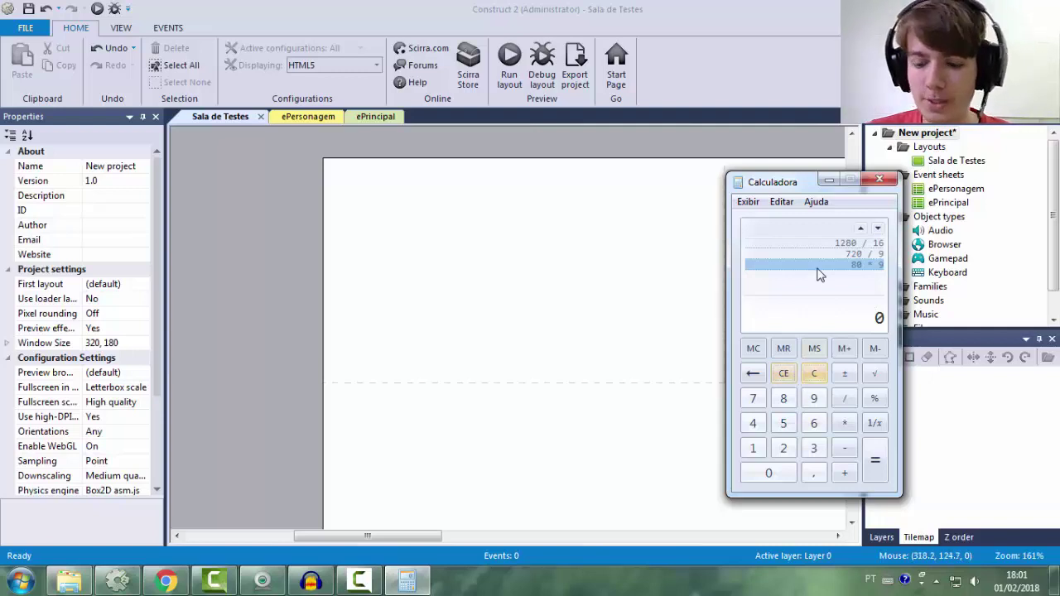
type("320 / 1")
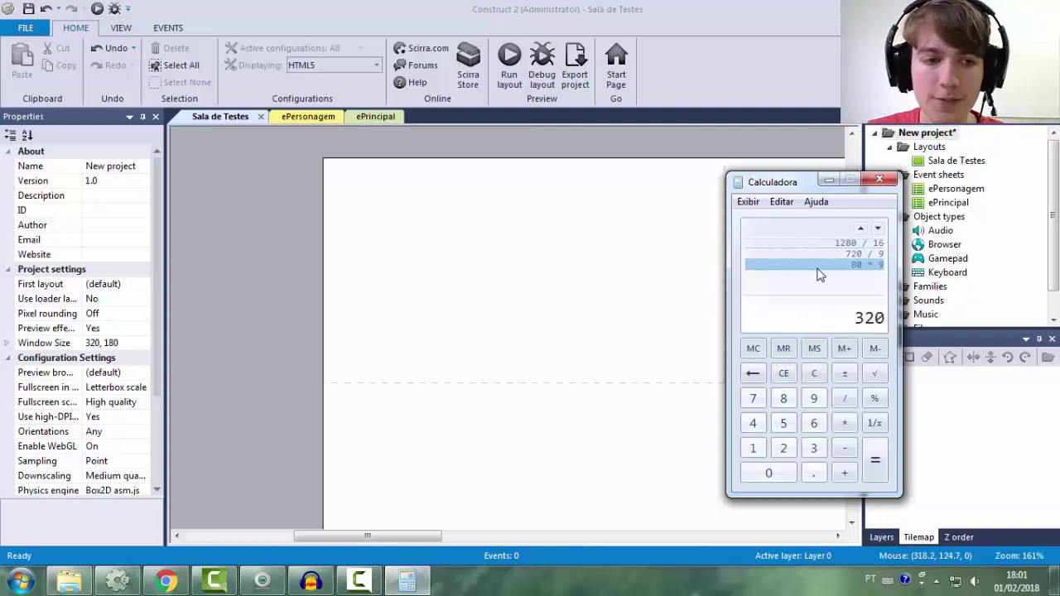
type("6")
key("Return")
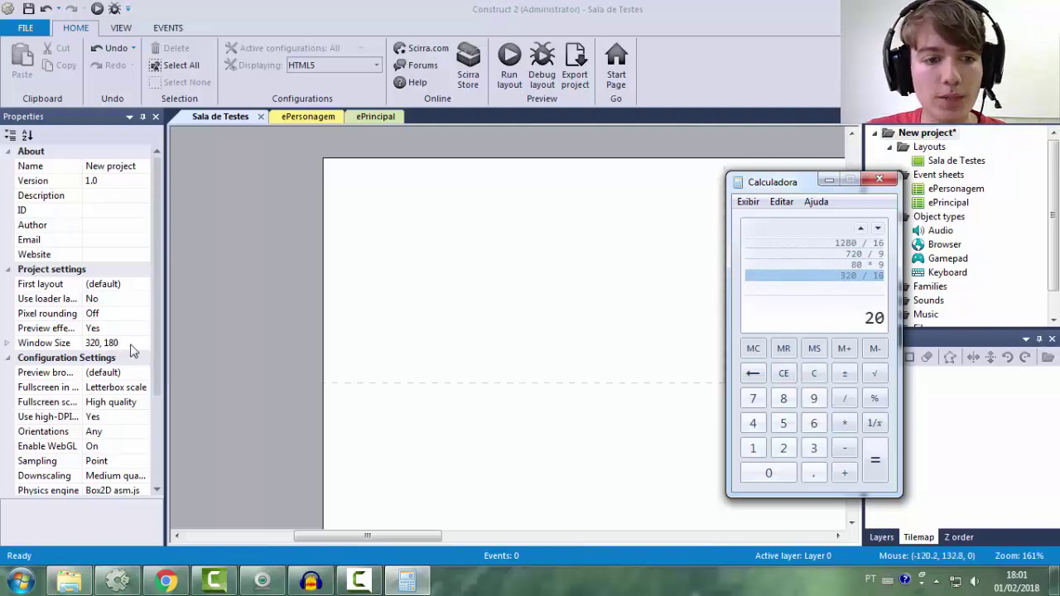
- Clear the calculator and multiply 20 by 9
left_click(812, 376)
type("20 ")
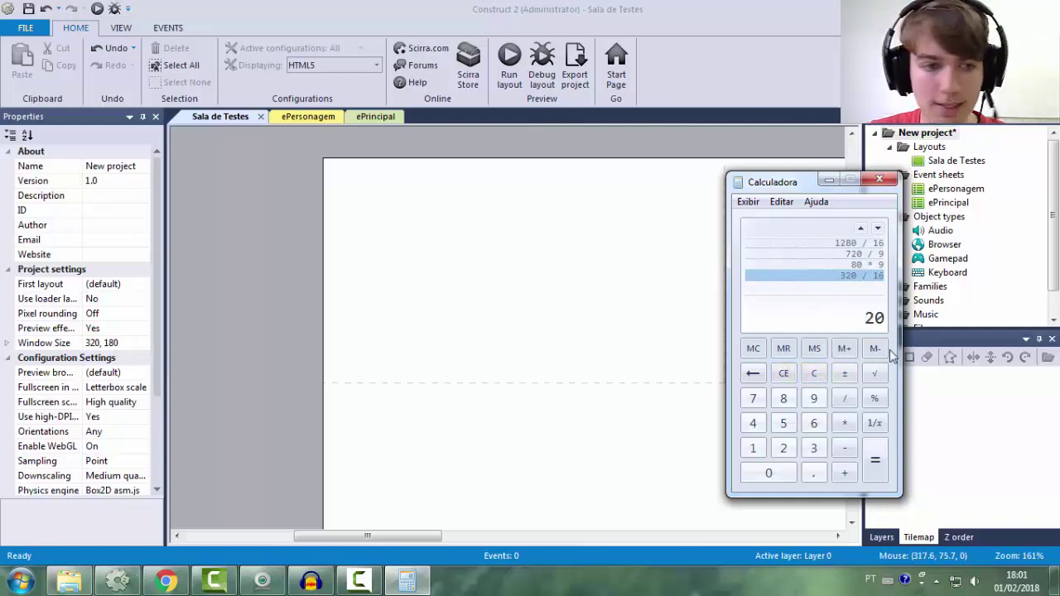
type("* 9")
key("Return")
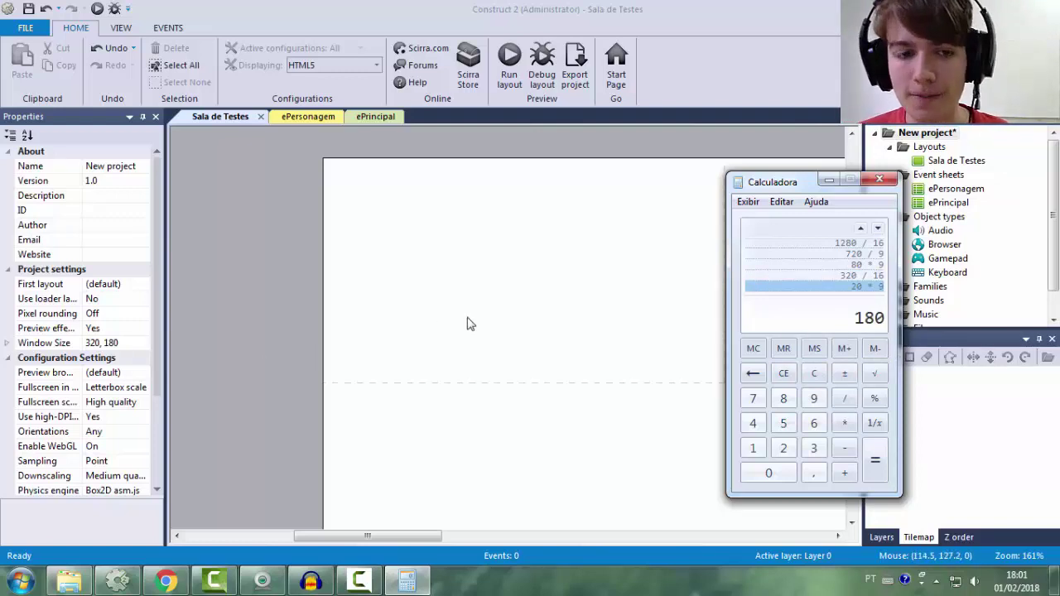
- Set the project's window size to 300, 160
left_click(97, 344)
key("BackSpace")
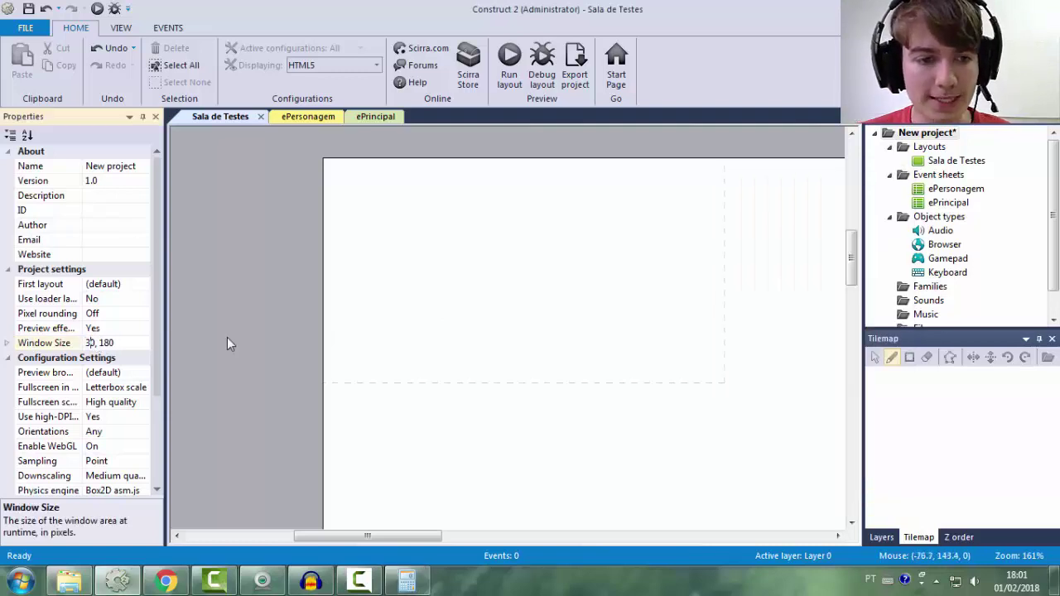
type("0")
left_click(143, 341)
key("Return")
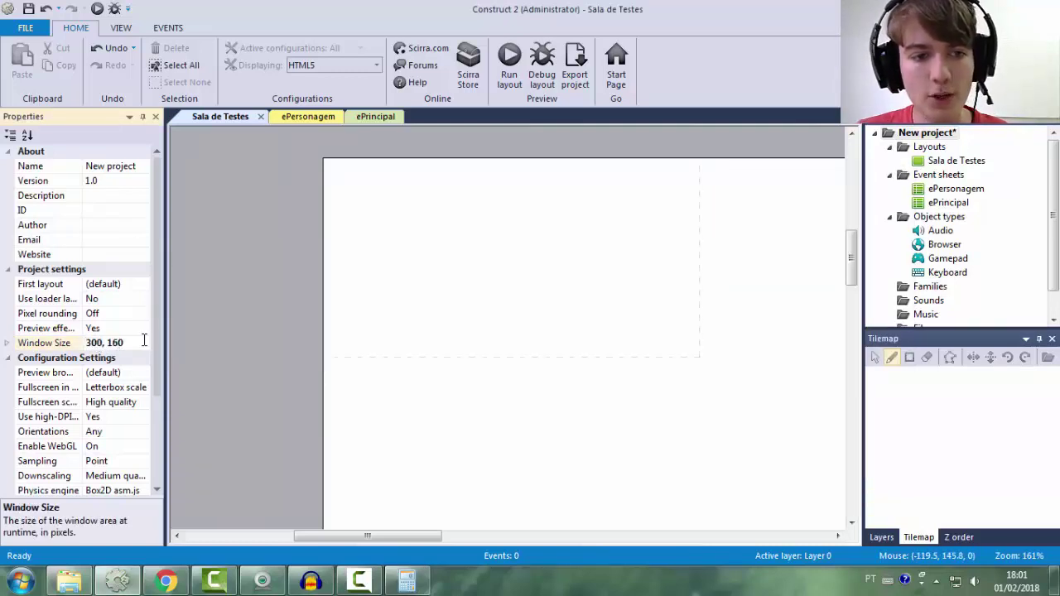
- Switch to the calculator, clear it, divide the 300 window width by 16 and multiply the result by 9
left_click(406, 582)
left_click(814, 374)
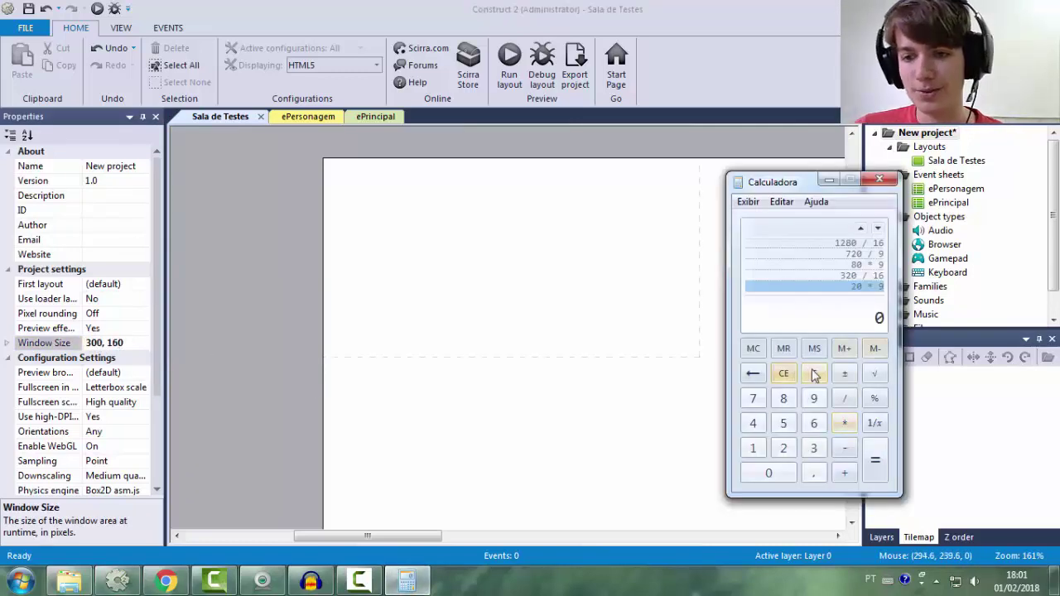
type("300 / 16")
key("Return")
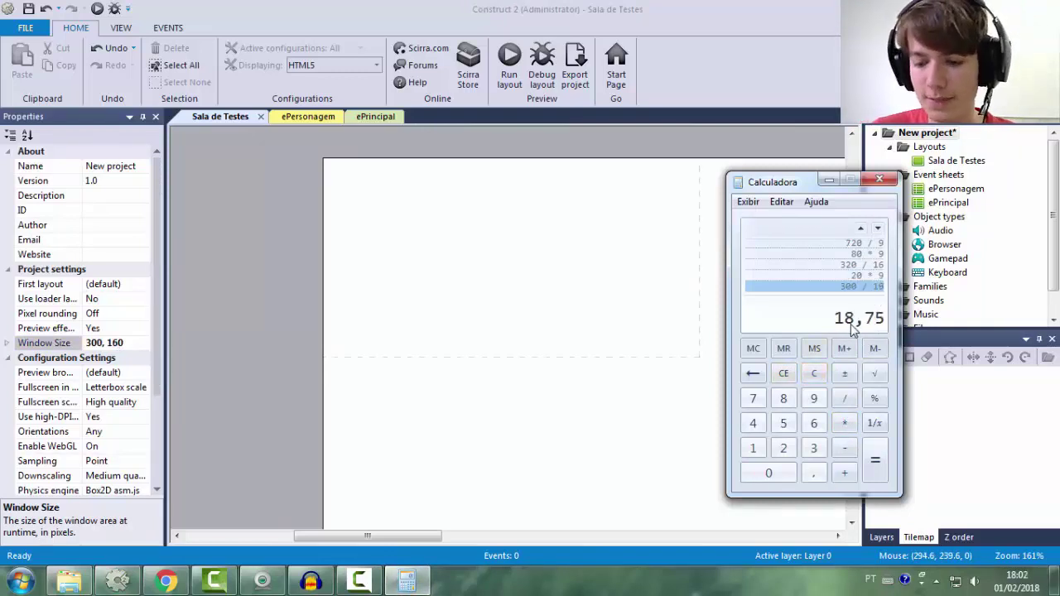
type("*9")
key("Return")
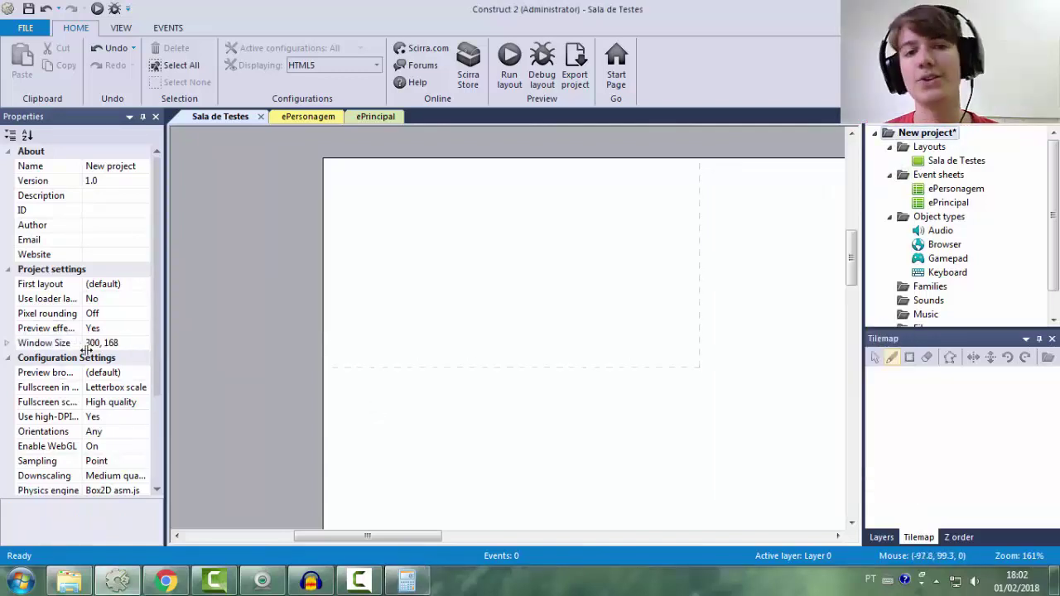
- Compare the calculator's height result with the height in the project's window size
left_click(406, 582)
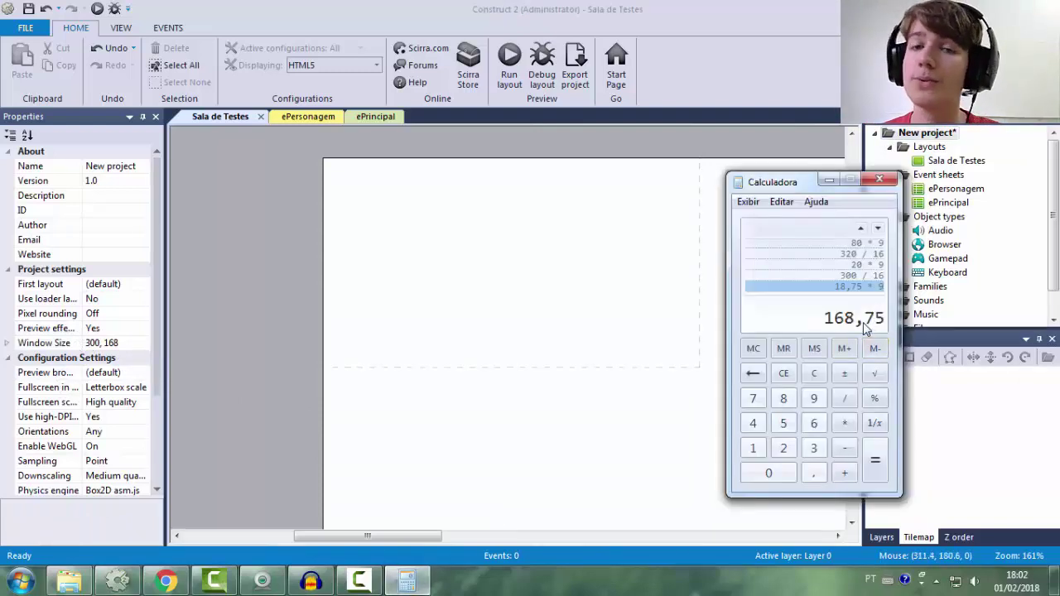
left_click(116, 343)
left_click(120, 342)
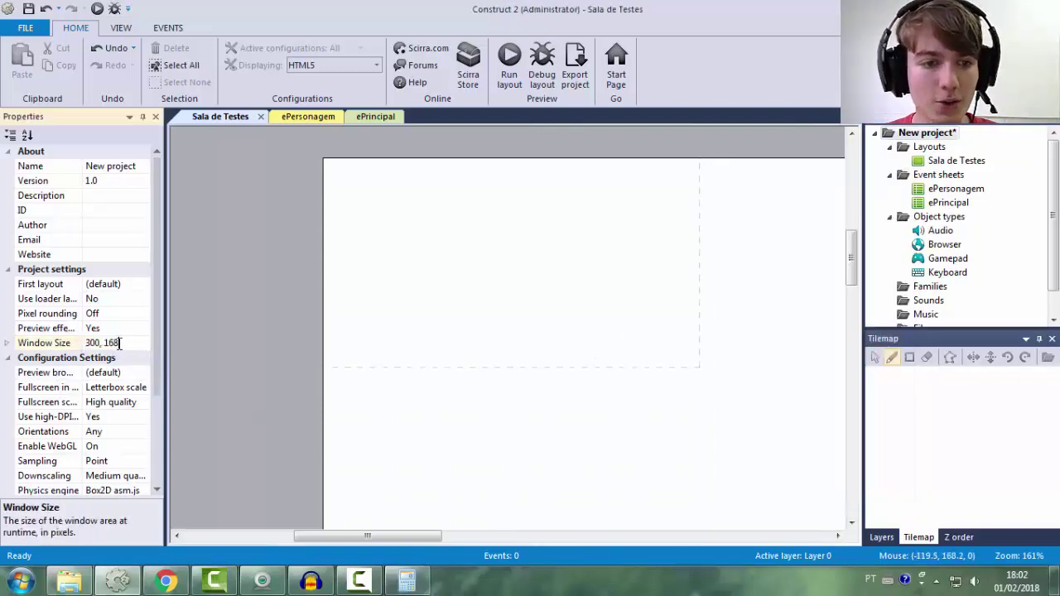
left_click(168, 352)
- Run the layout, view the preview in full screen, then close its browser tab and return to Construct 2
left_click(509, 66)
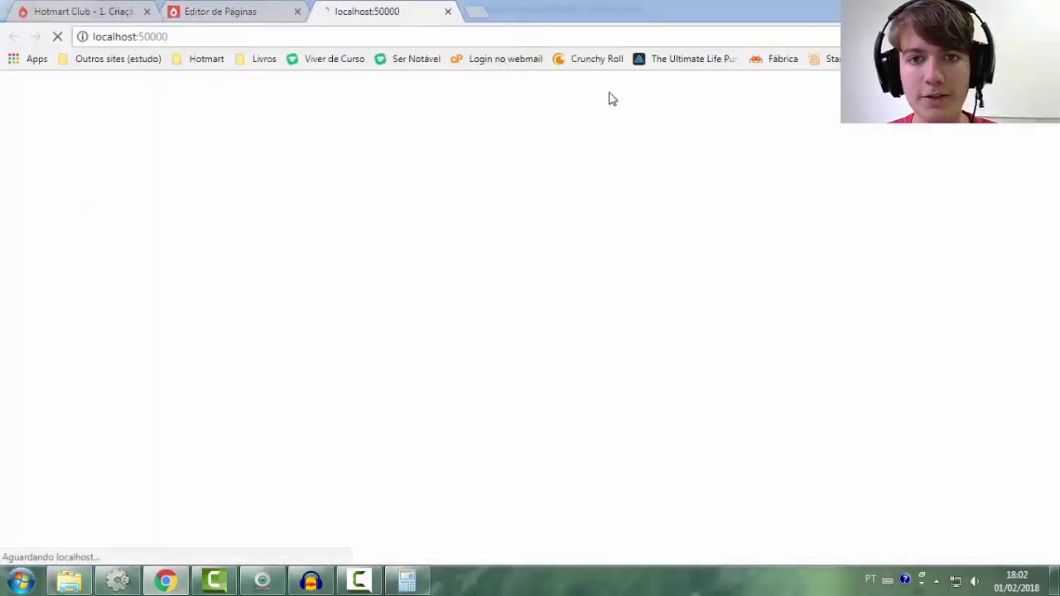
key("F11")
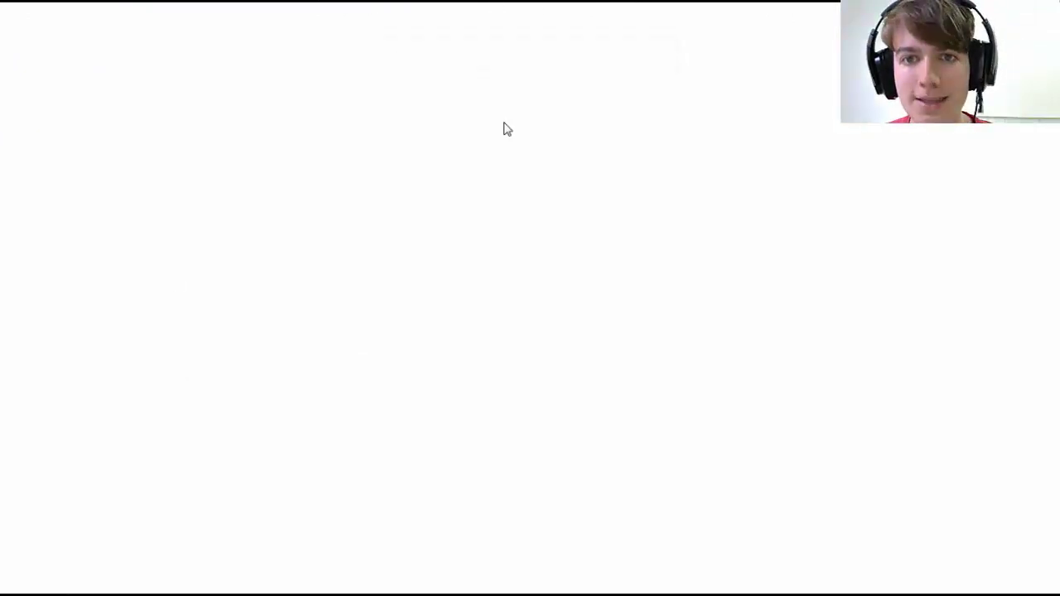
key("F11")
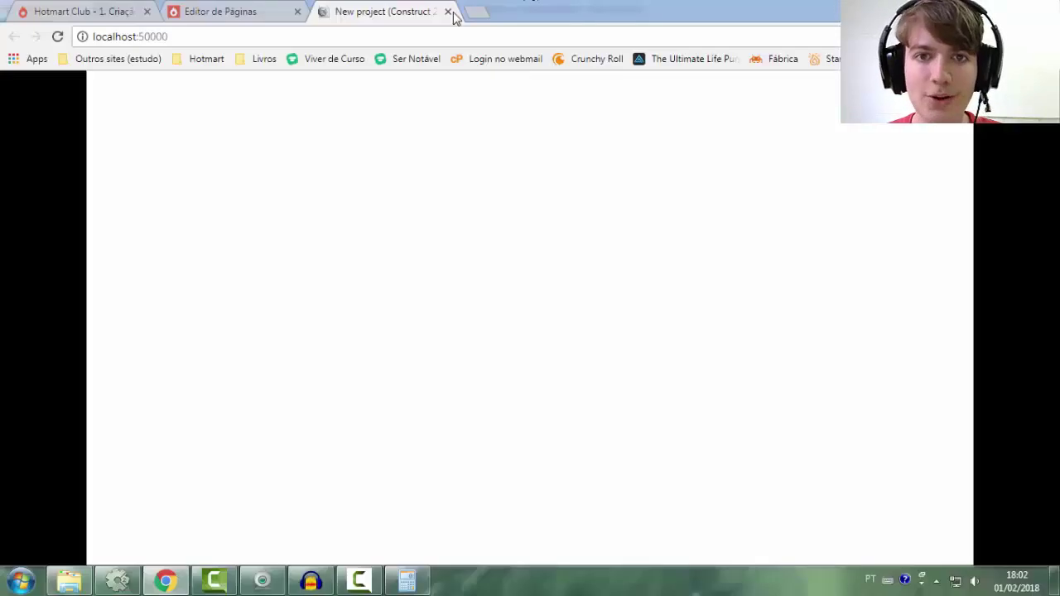
left_click(449, 12)
left_click(118, 580)
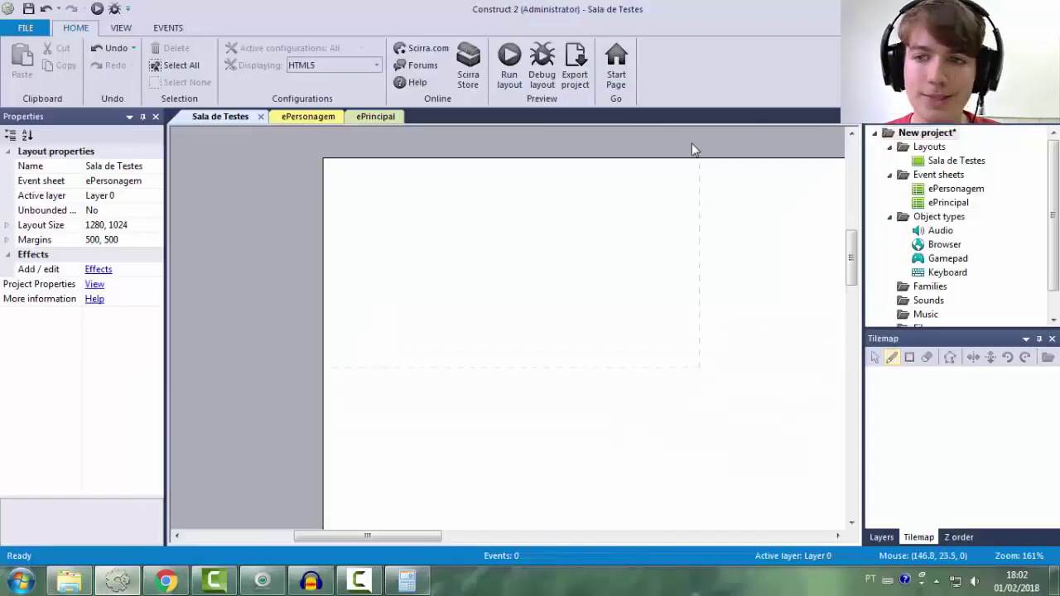
- Reopen the project's properties and check the window size against the last calculator result
left_click(928, 133)
left_click(116, 343)
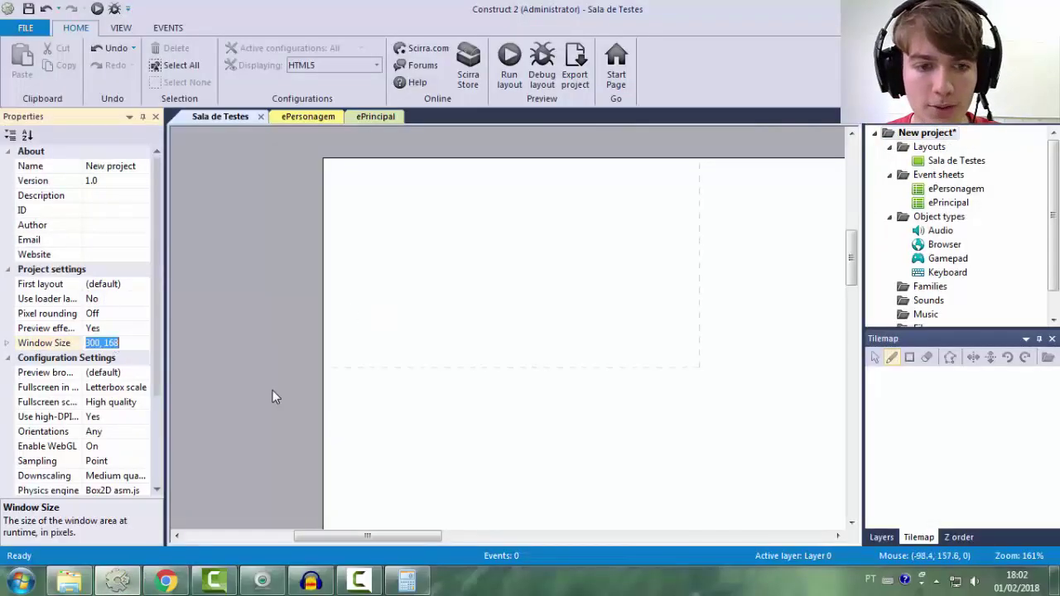
left_click(406, 579)
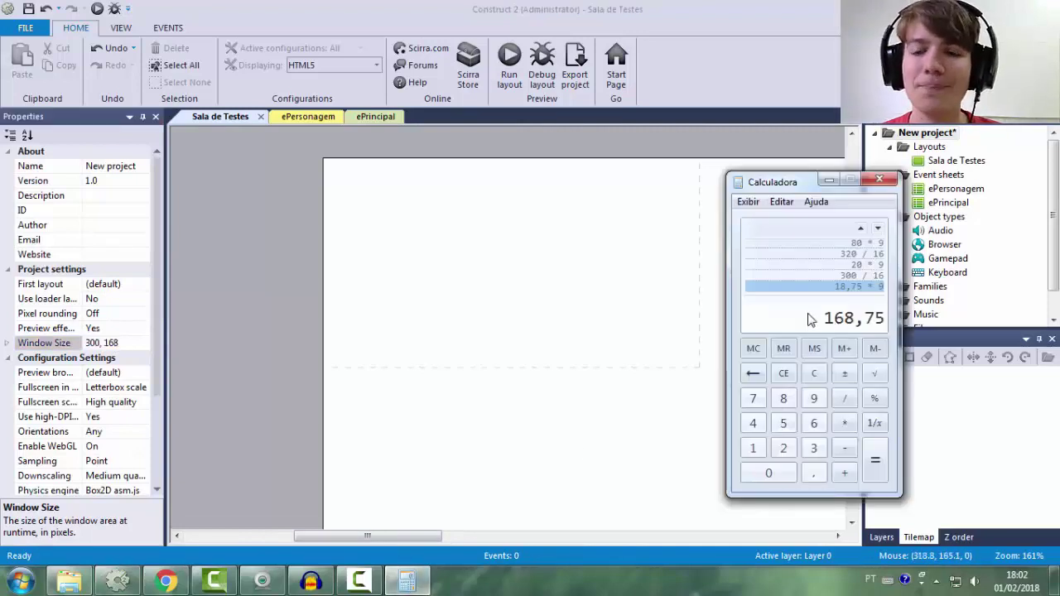
- Set the project's window size to 320, 160
left_click(125, 341)
left_click(299, 345)
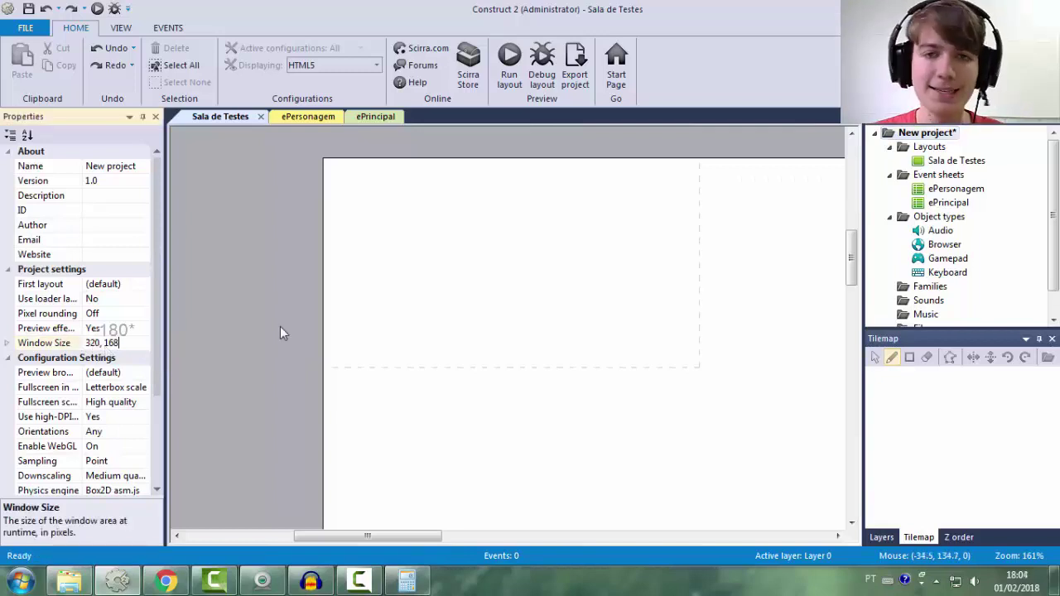
key("BackSpace")
key("BackSpace")
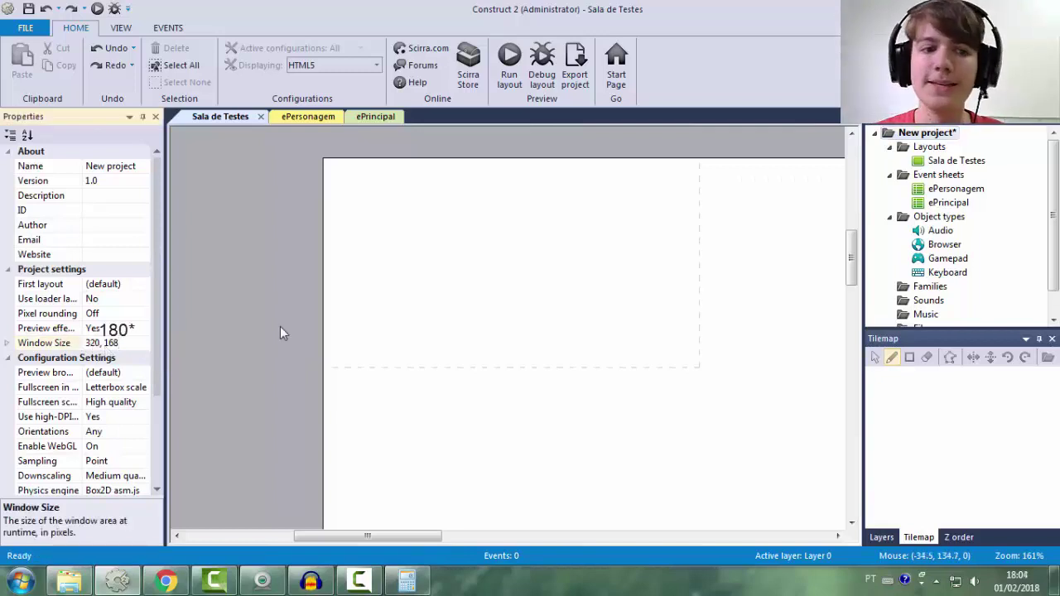
type("80")
key("Return")
left_click(293, 317)
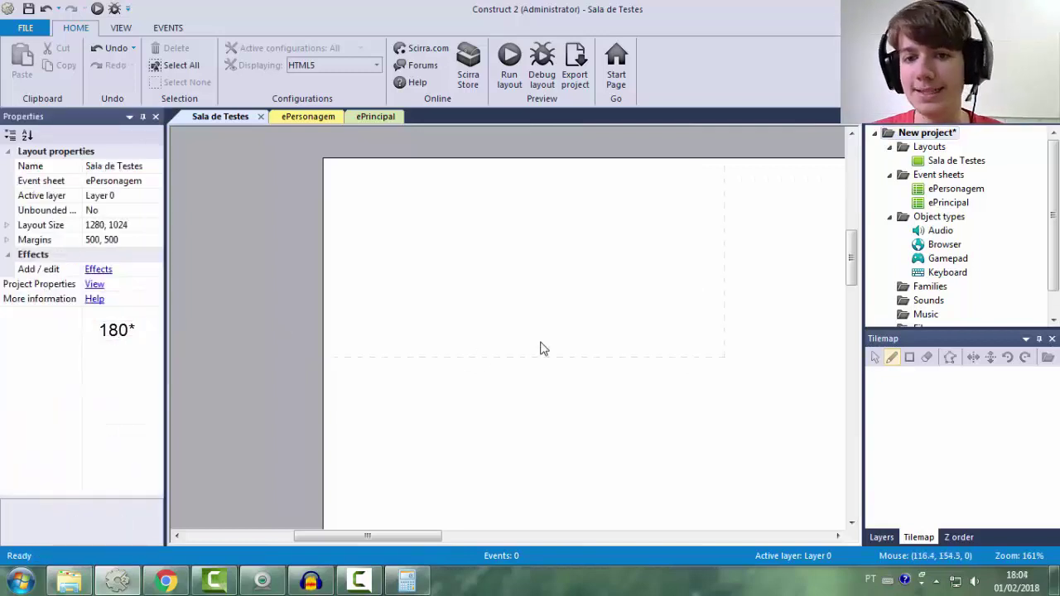
- Examine the project's window size and trace the dashed window area on the Sala de Testes layout
left_click(926, 134)
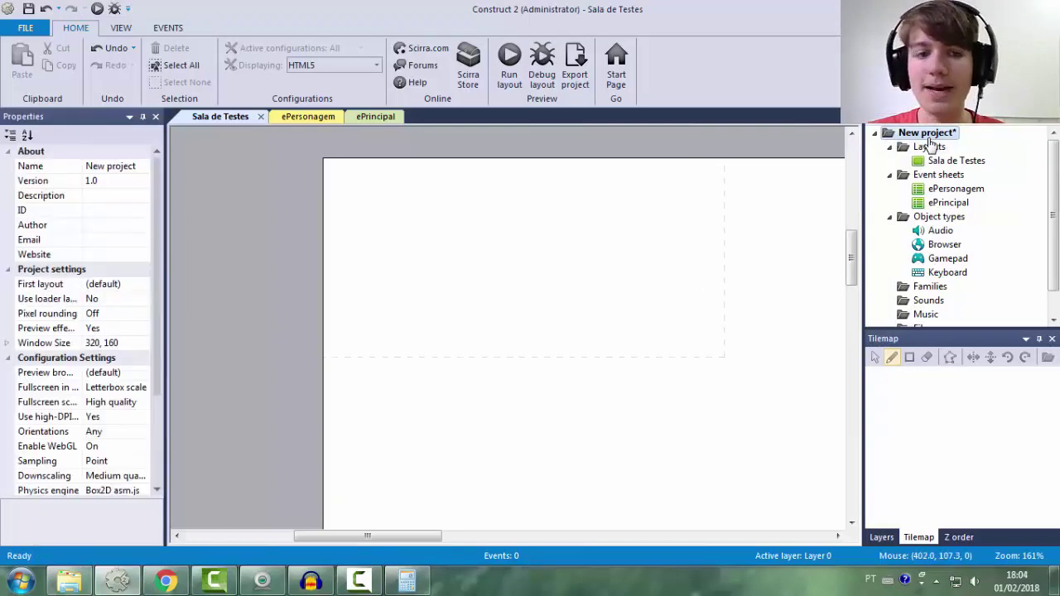
left_click(420, 316)
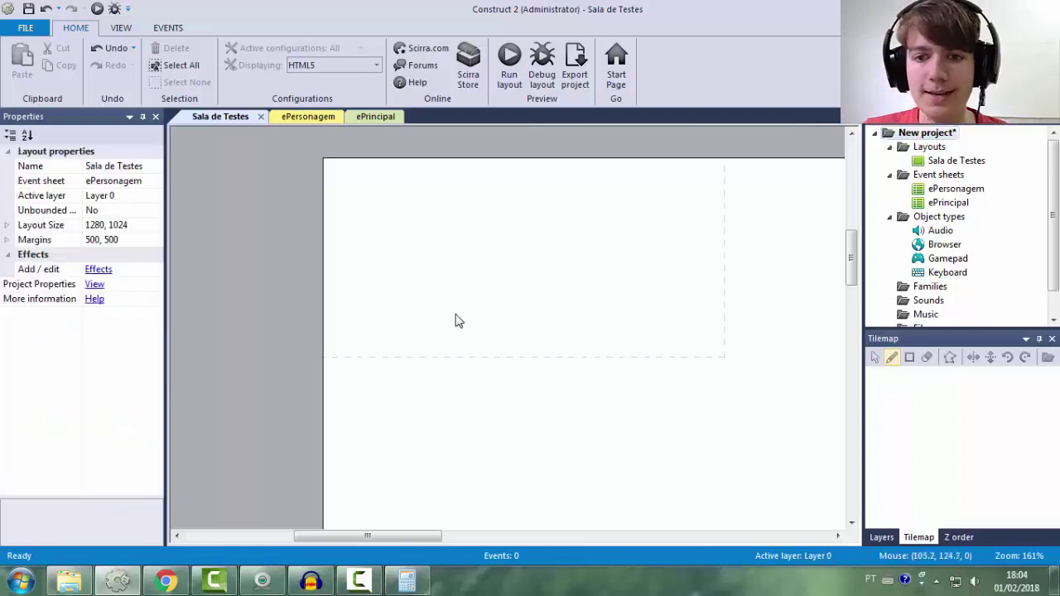
left_click(941, 140)
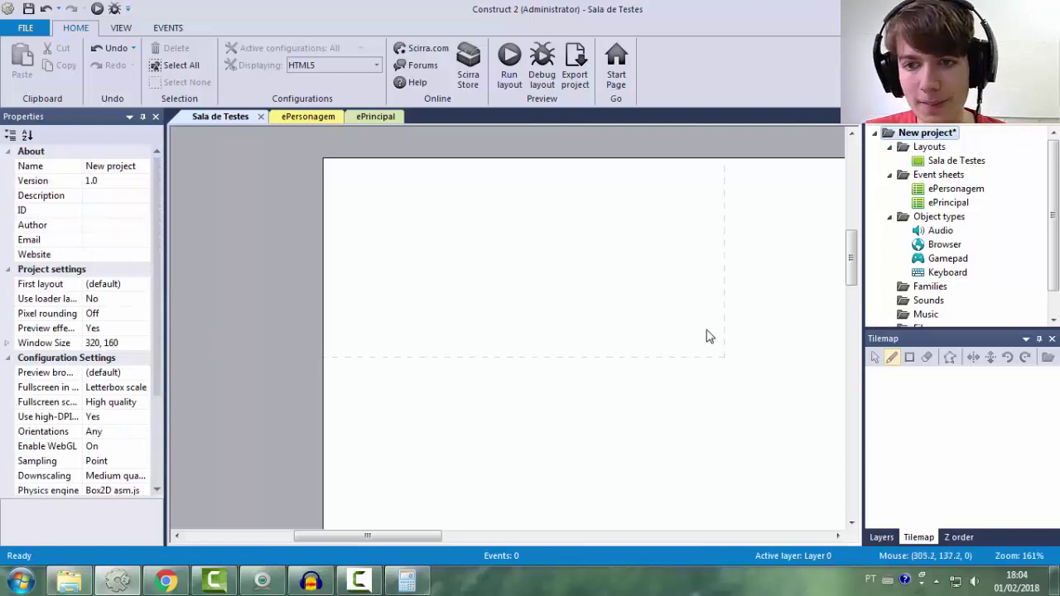
left_click(573, 283)
left_click_drag(328, 162, 722, 362)
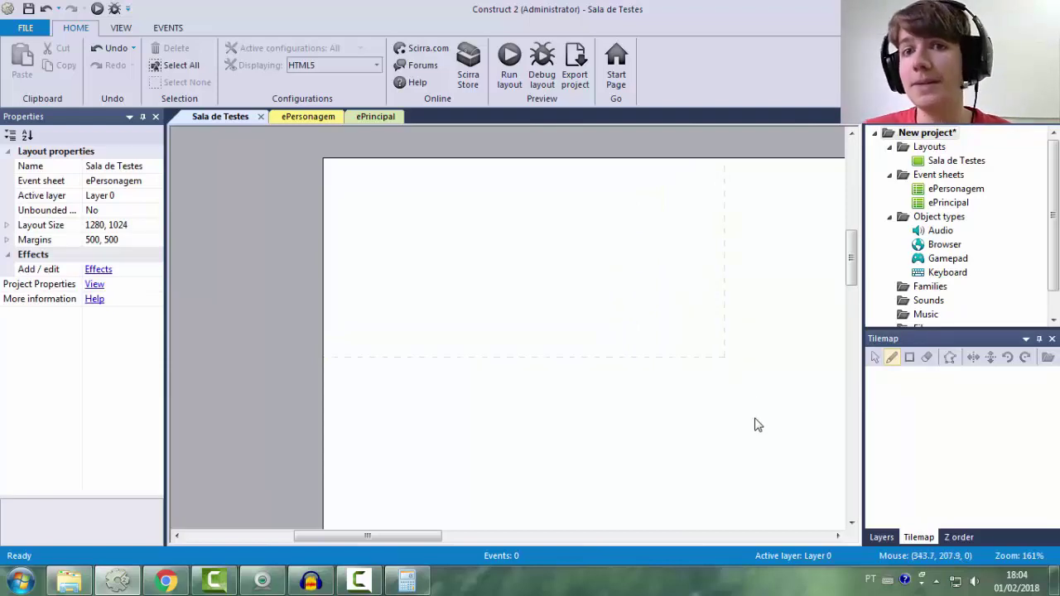
- Insert a Sprite object inside the dashed window area of the Sala de Testes layout
double_click(571, 270)
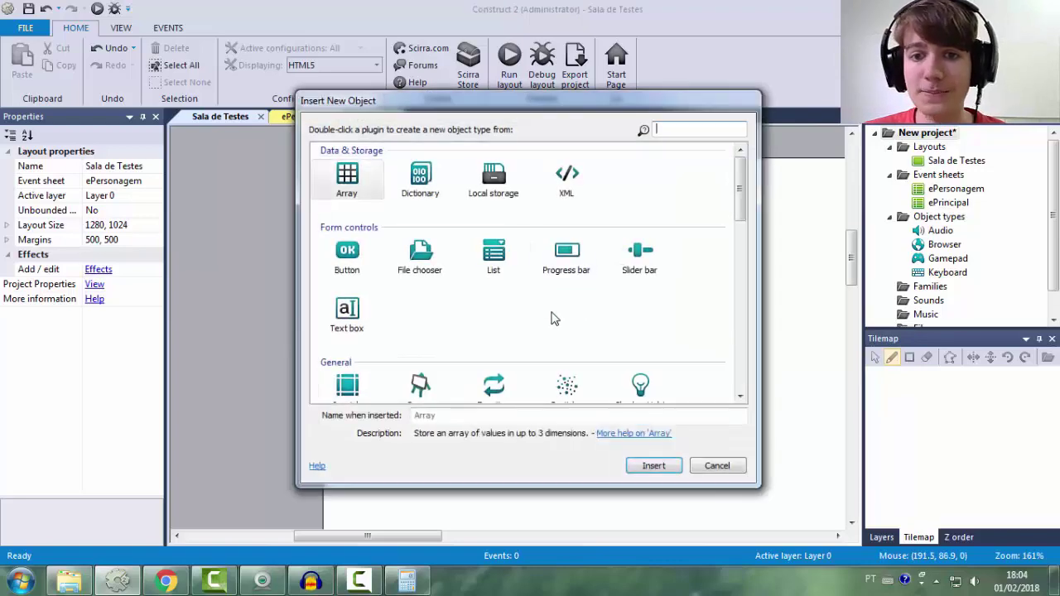
scroll(553, 319, "down", 1)
left_click(373, 379)
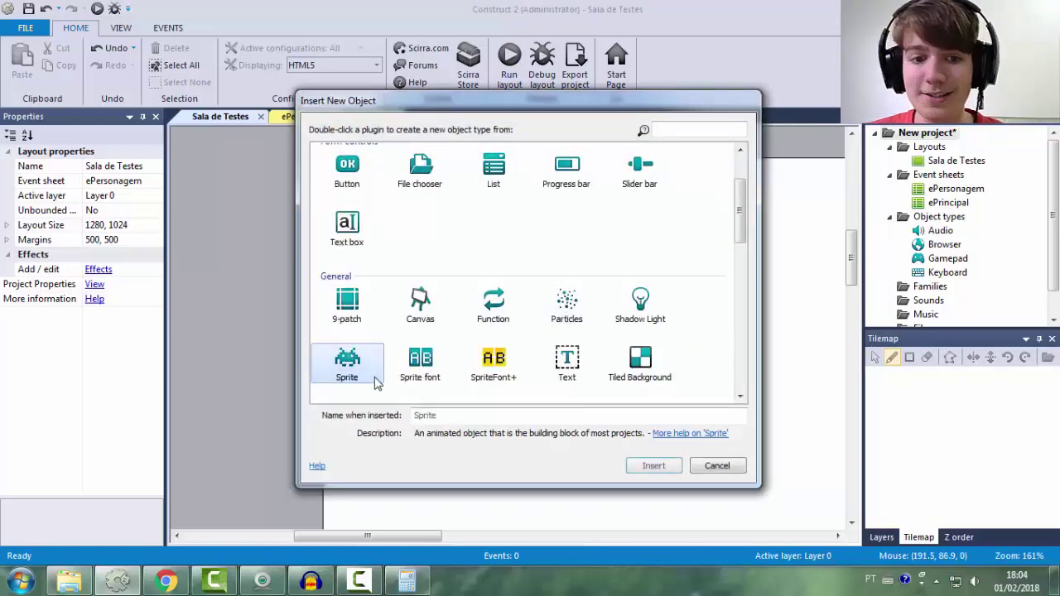
left_click(653, 465)
left_click(535, 338)
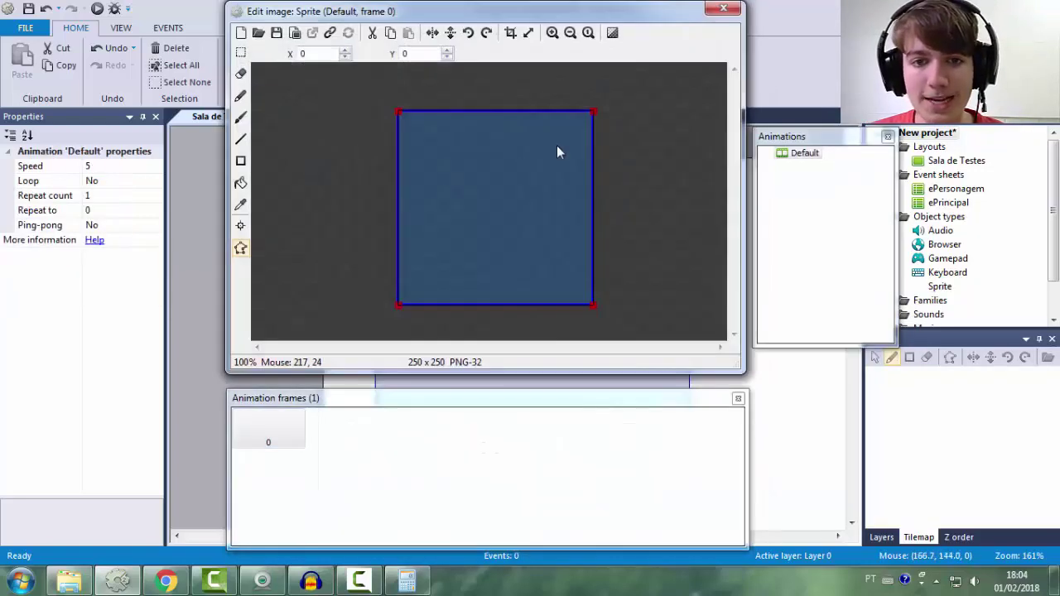
- Fill the sprite's image with crimson and move the sprite up over the dashed window area
left_click(240, 182)
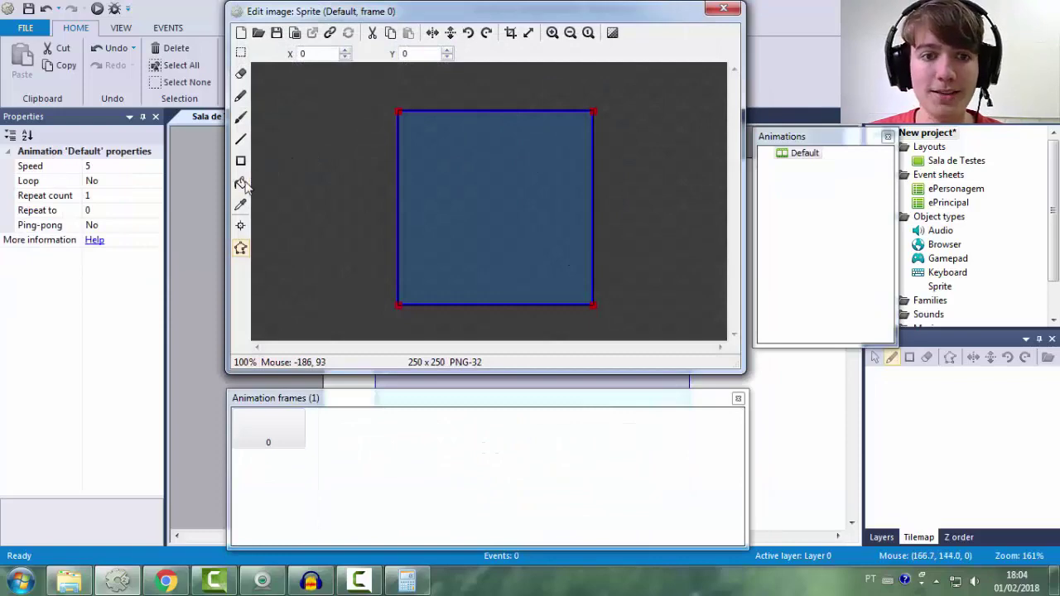
left_click(106, 365)
left_click(143, 331)
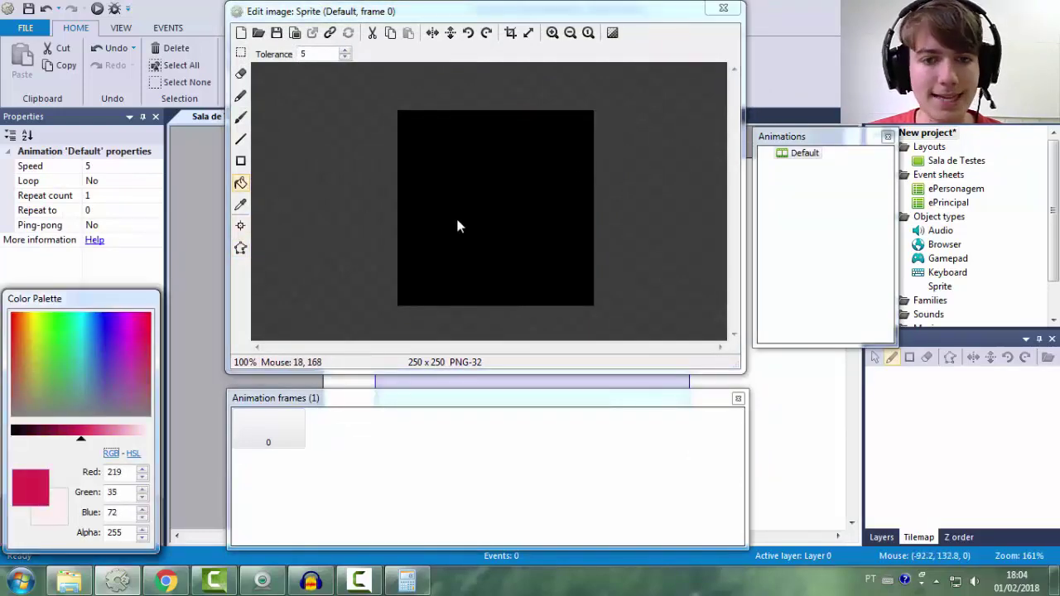
left_click(456, 224)
left_click(723, 9)
left_click_drag(557, 356, 553, 249)
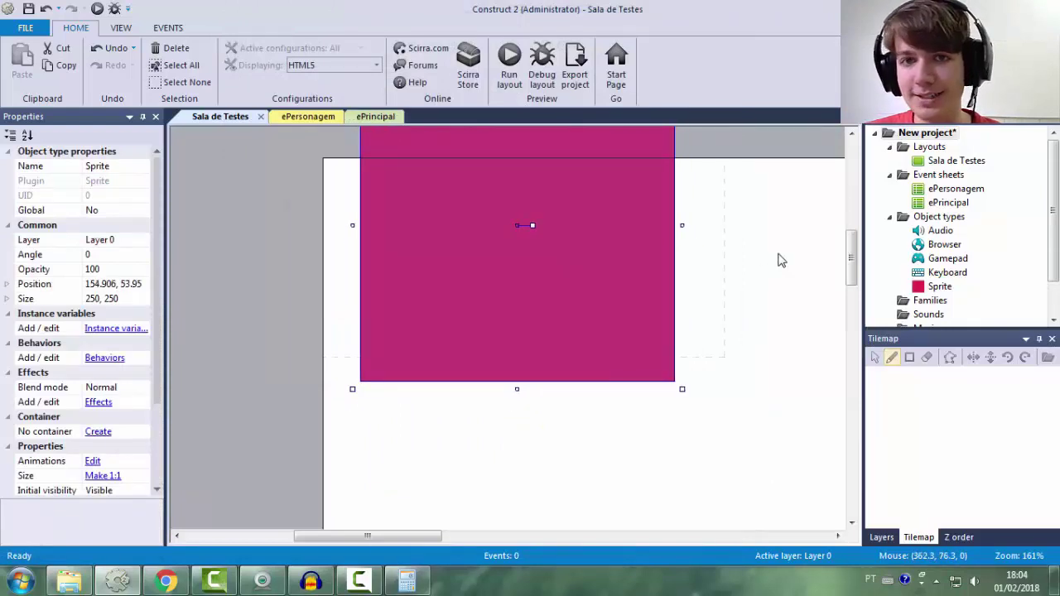
- Delete the Sprite object type from the project and select the project root
left_click(937, 287)
key("Delete")
key("Return")
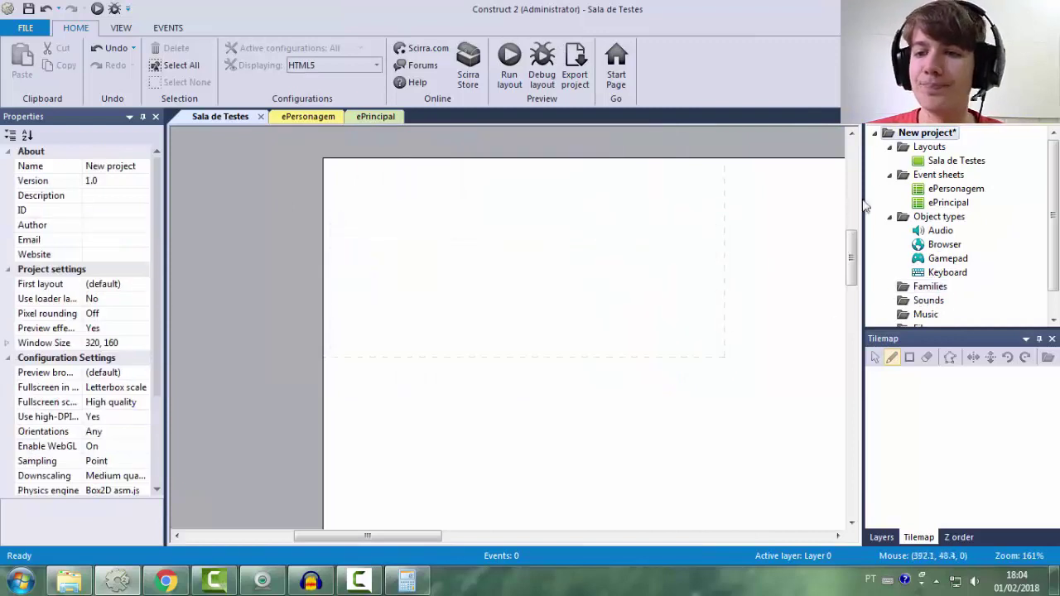
left_click(927, 134)
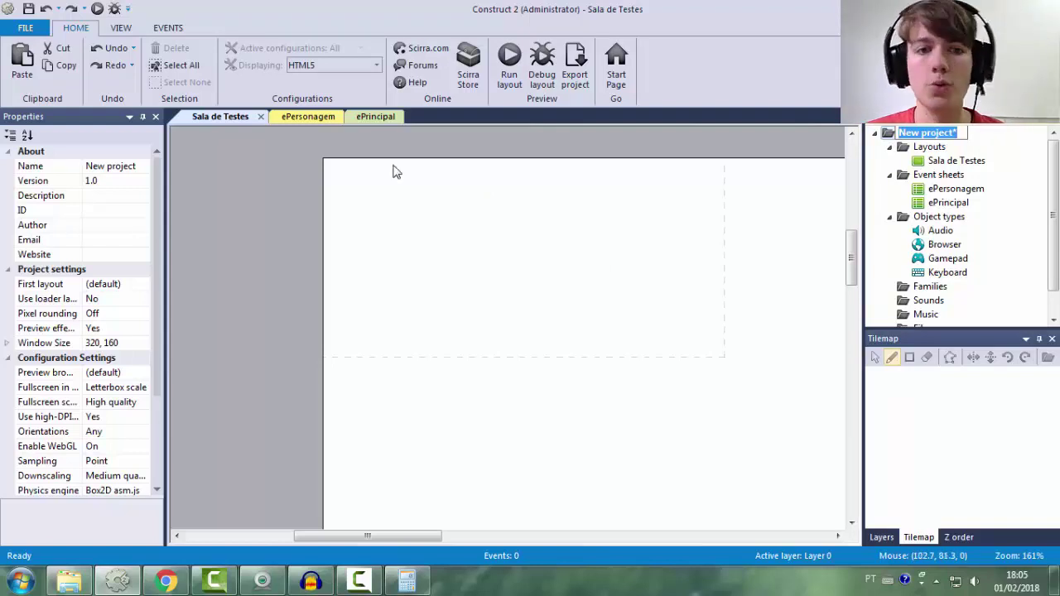
- Start a new event in the ePersonagem event sheet with System as the condition's object
left_click(329, 119)
left_click(245, 147)
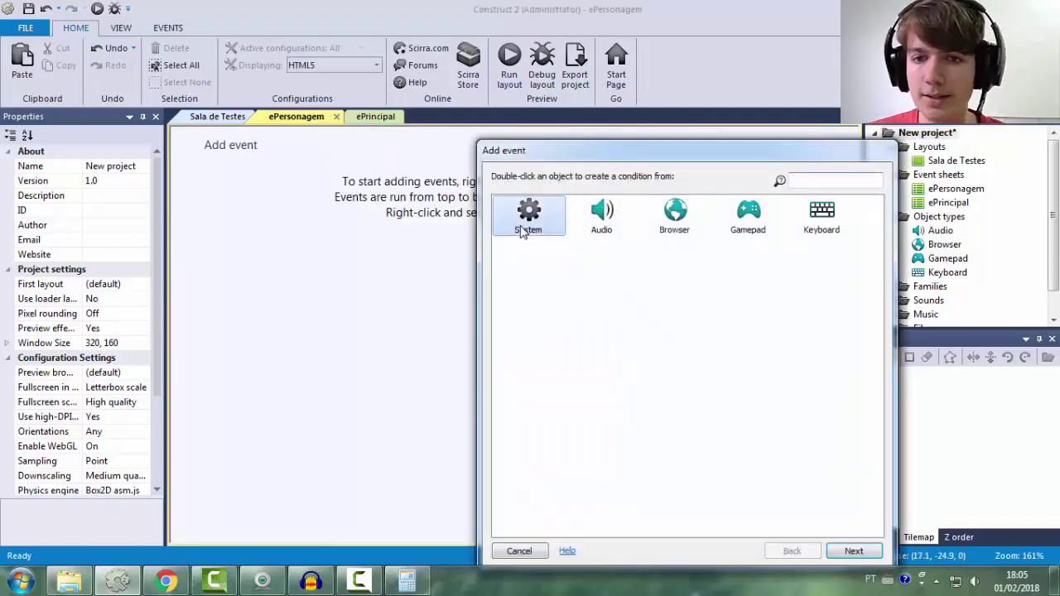
double_click(532, 216)
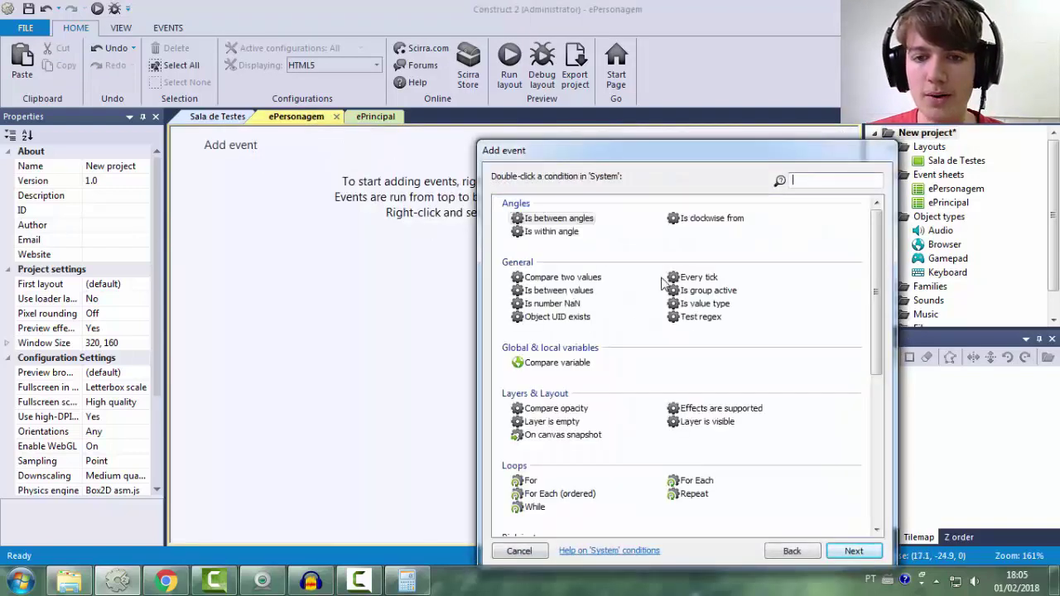
- Search the System conditions for a layout scale entry using "layout sca" and "scale", then clear the search
left_click(847, 182)
type("layoutsca")
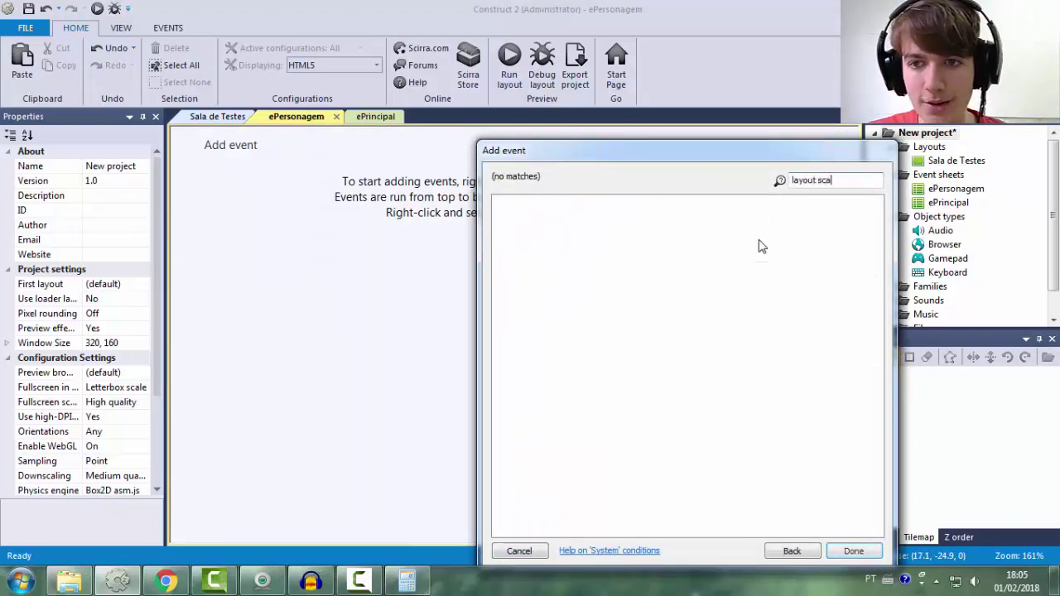
key("ctrl+a")
key("BackSpace")
type("scale")
key("ctrl+a")
key("BackSpace")
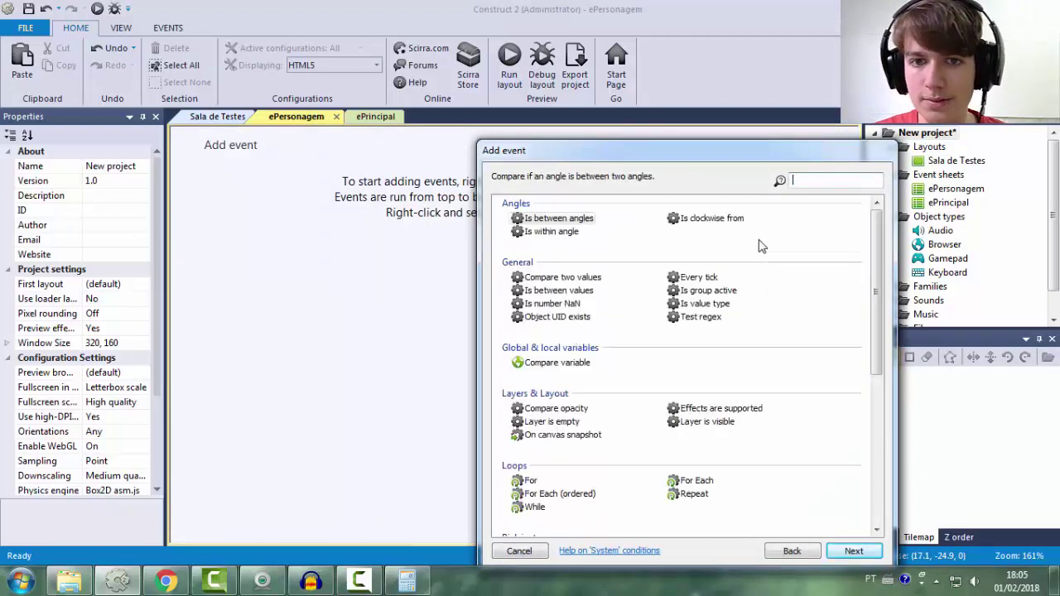
- Add the System condition Is within angle with its default values as a placeholder event and start an action for it
double_click(552, 232)
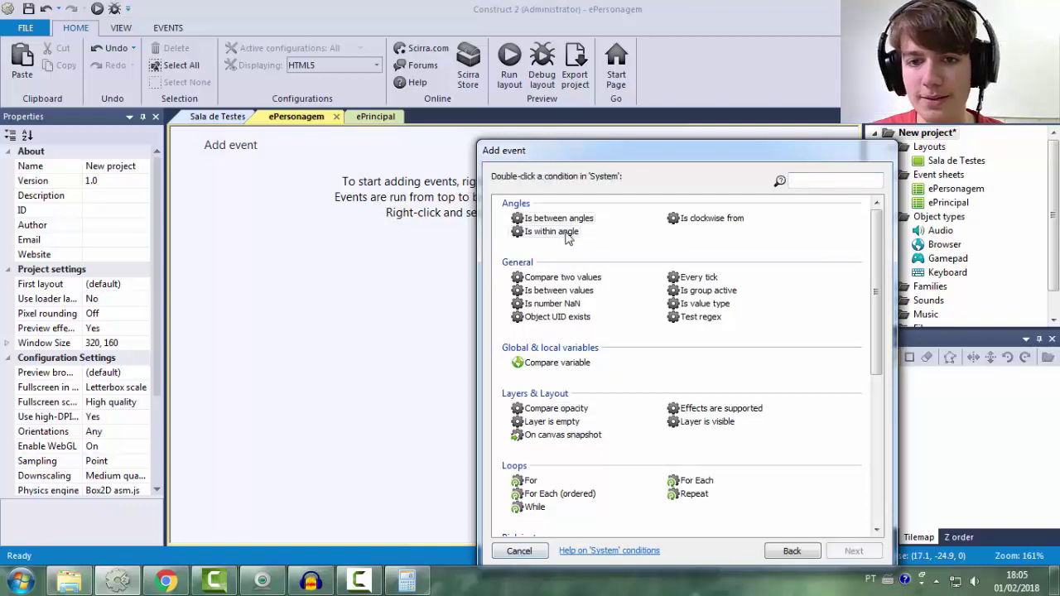
key("Return")
key("a")
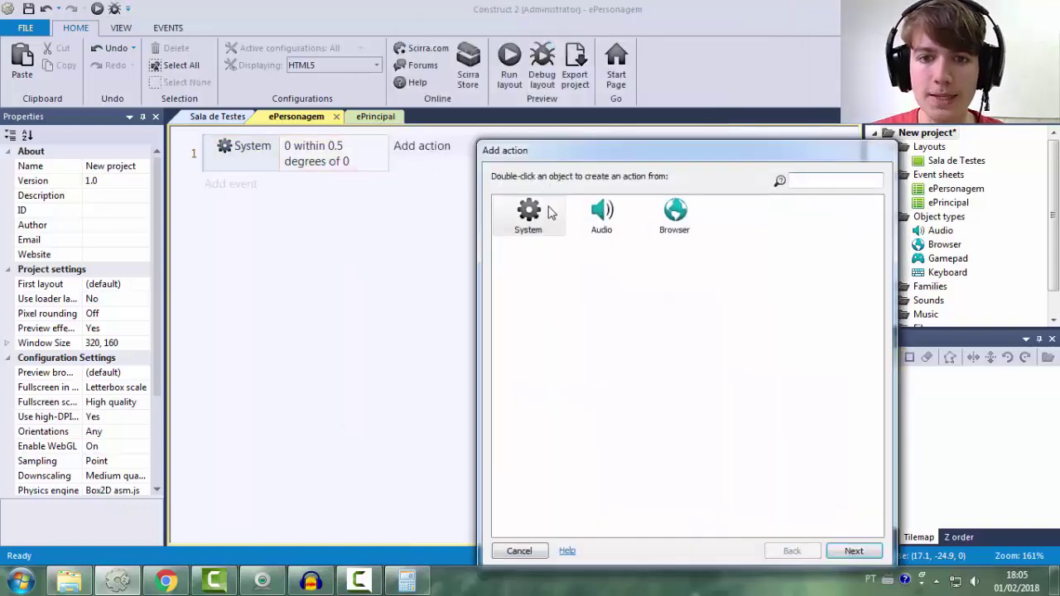
- Find the System actions matching "scale" and open the parameters of Set layout scale
double_click(544, 222)
type("scale")
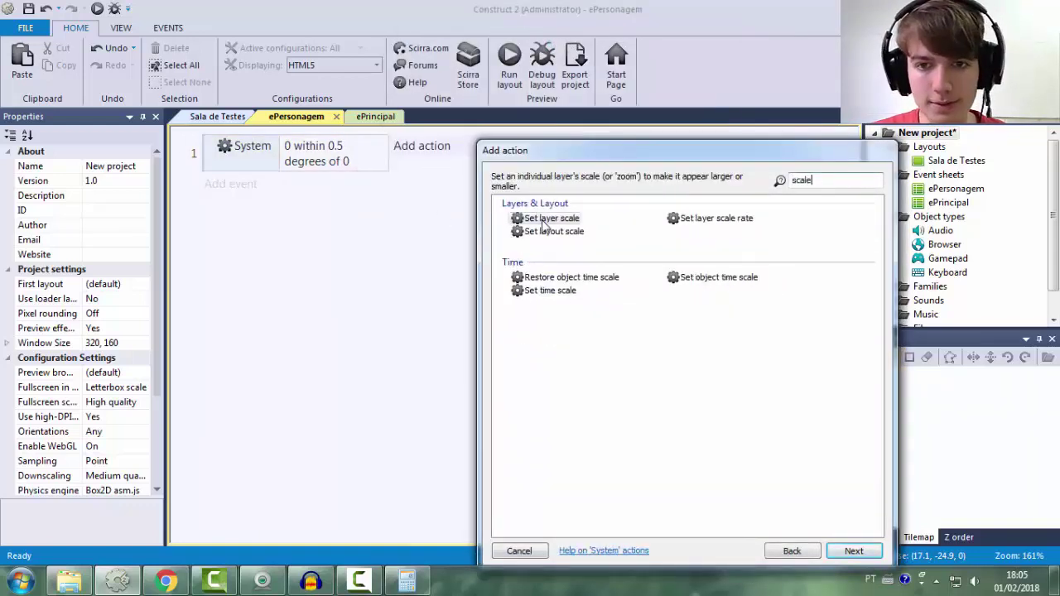
double_click(552, 232)
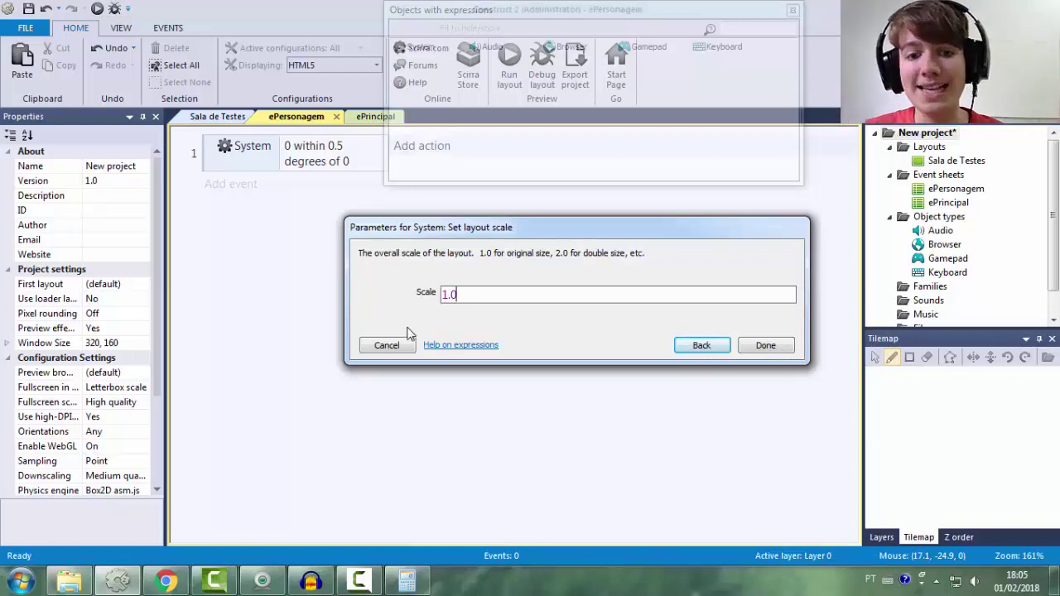
- Cancel the Set layout scale action and delete the placeholder event from the ePersonagem event sheet
left_click(386, 344)
left_click(203, 158)
key("Delete")
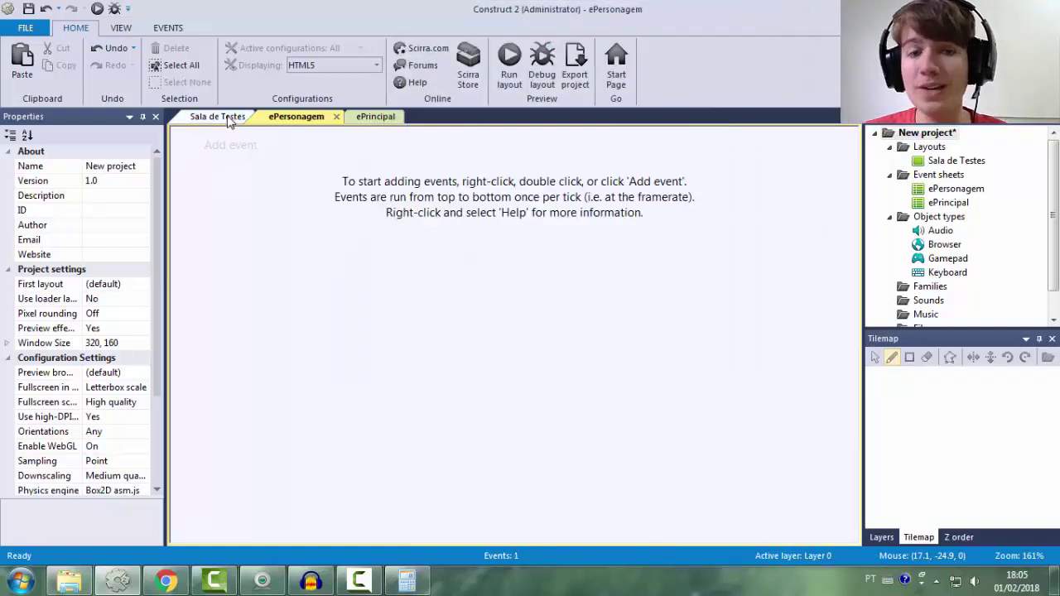
- Return to the Sala de Testes layout and examine the project's window settings and the extent of the dashed window area
left_click(217, 116)
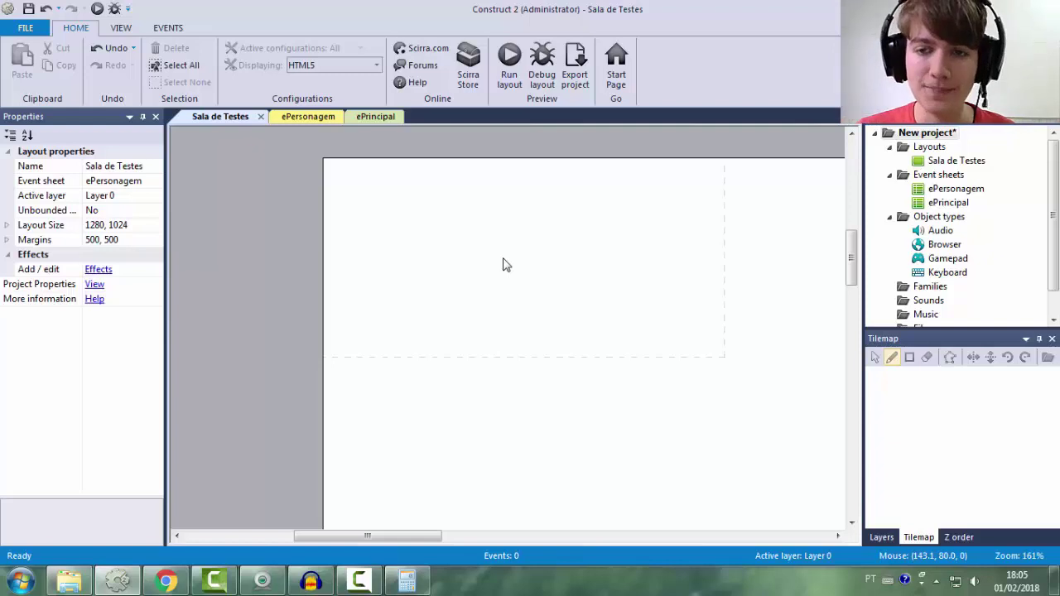
left_click(942, 147)
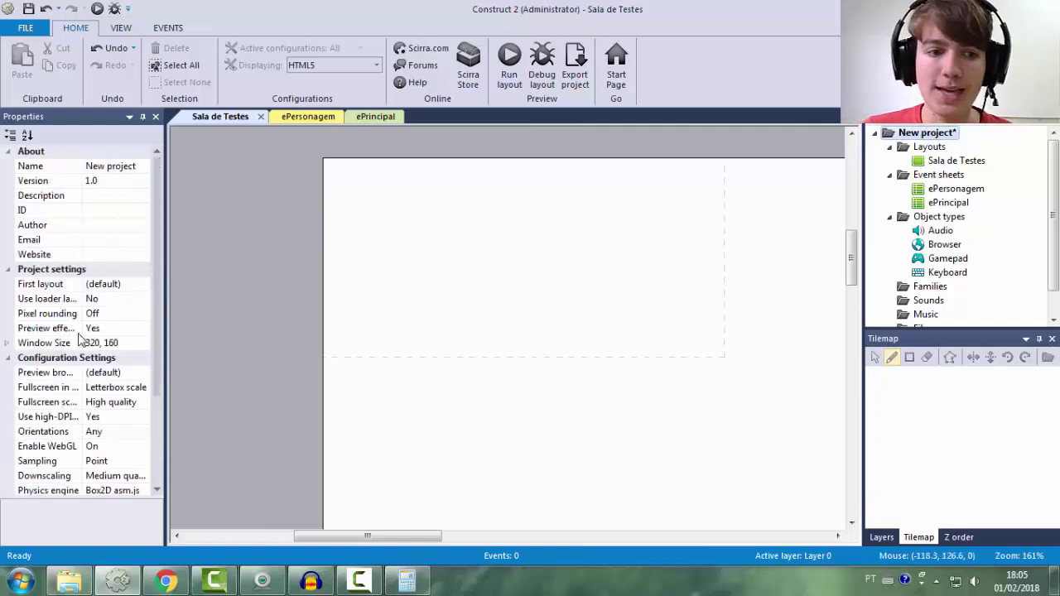
left_click(595, 214)
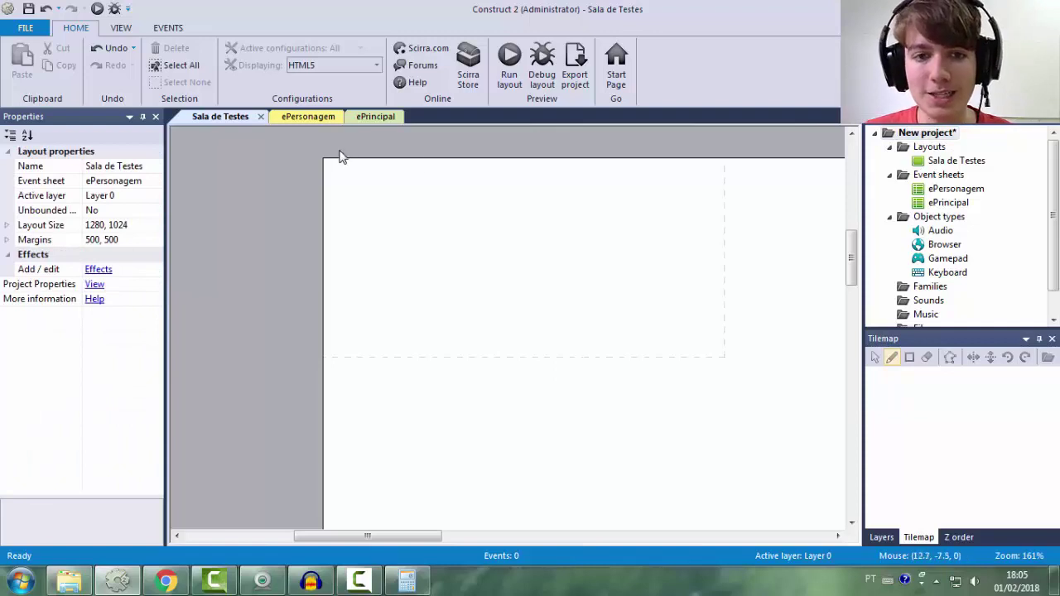
left_click_drag(317, 156, 734, 363)
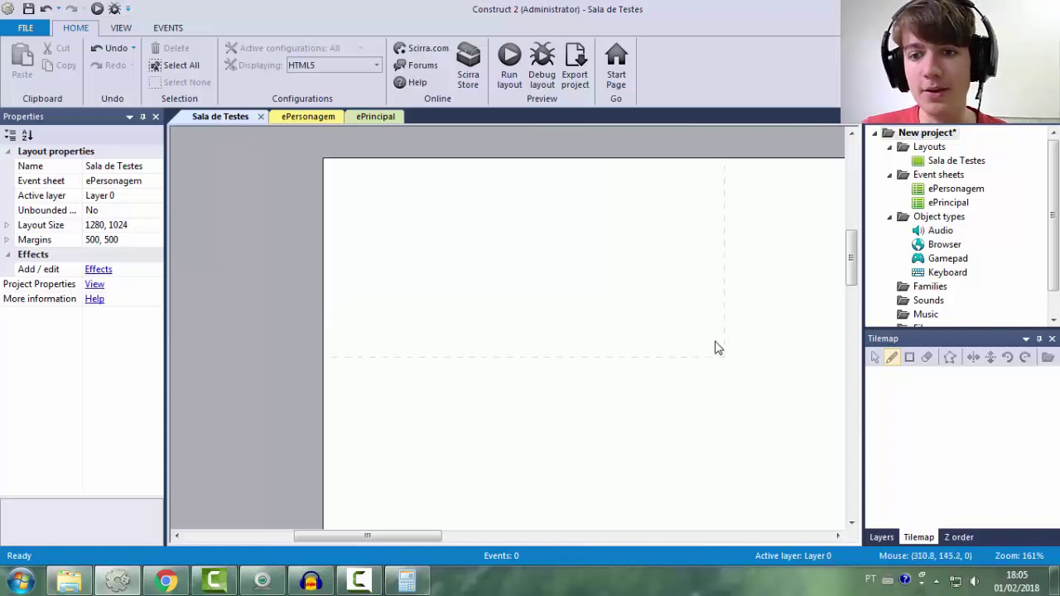
left_click_drag(734, 364, 317, 155)
- Check the project's window size against 16:9 by calculating 320 / 16 and 160 / 9 in the Calculator
left_click(927, 134)
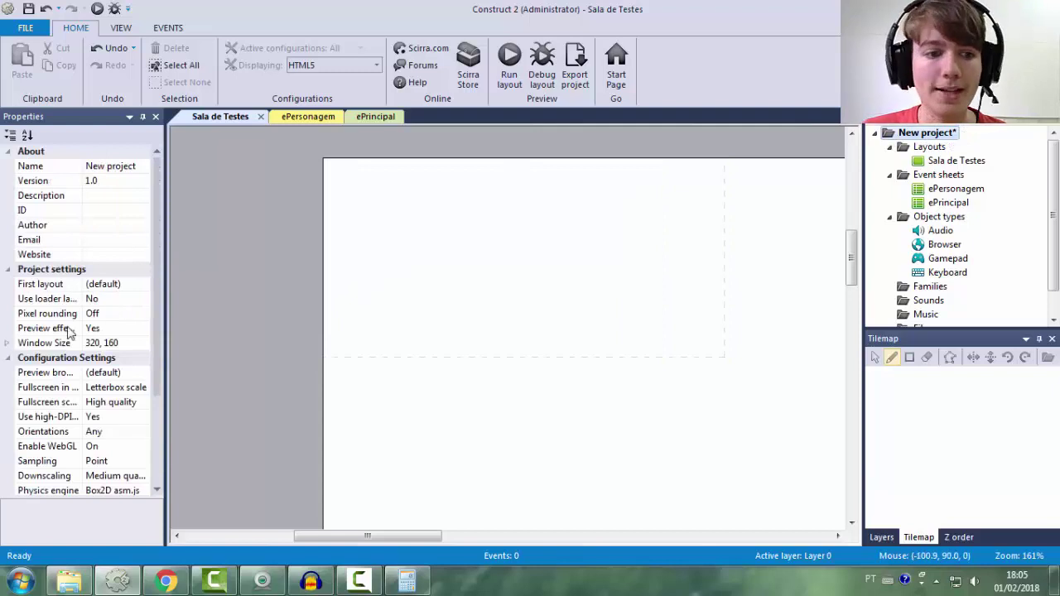
left_click(116, 342)
left_click(407, 582)
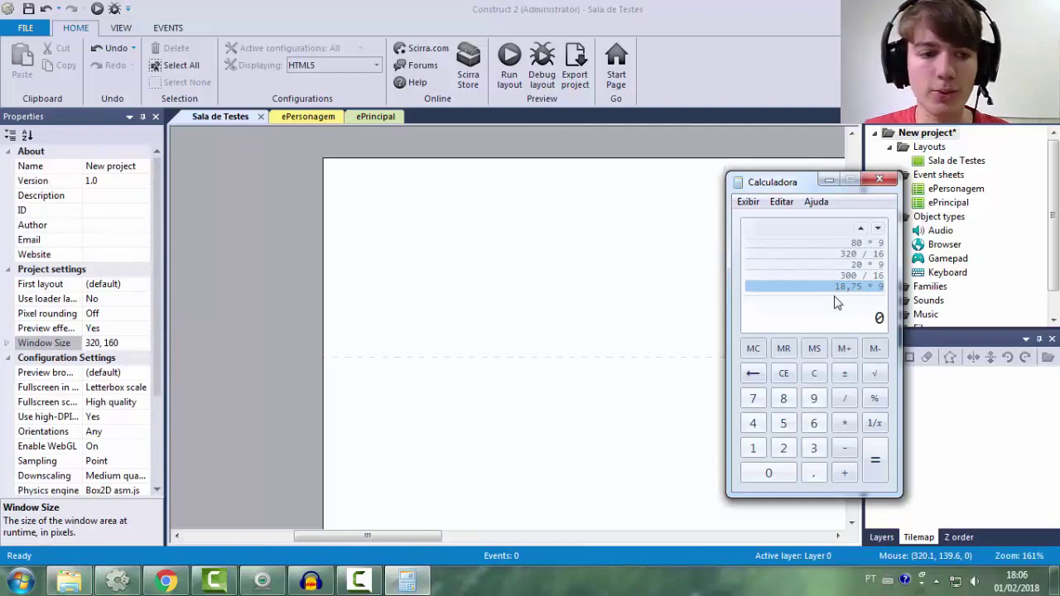
type("320/16")
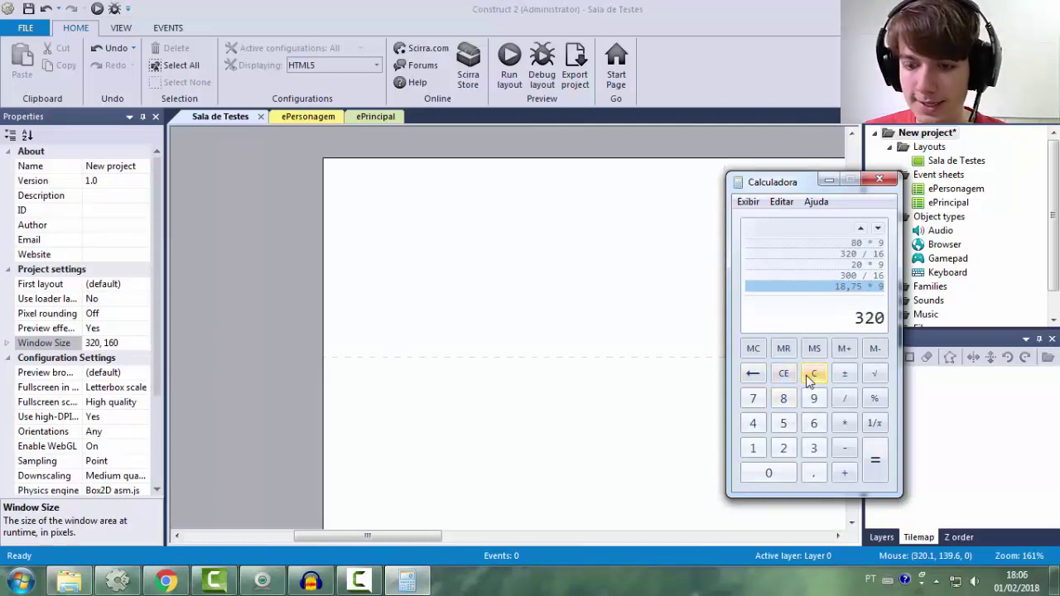
key("Return")
left_click(783, 376)
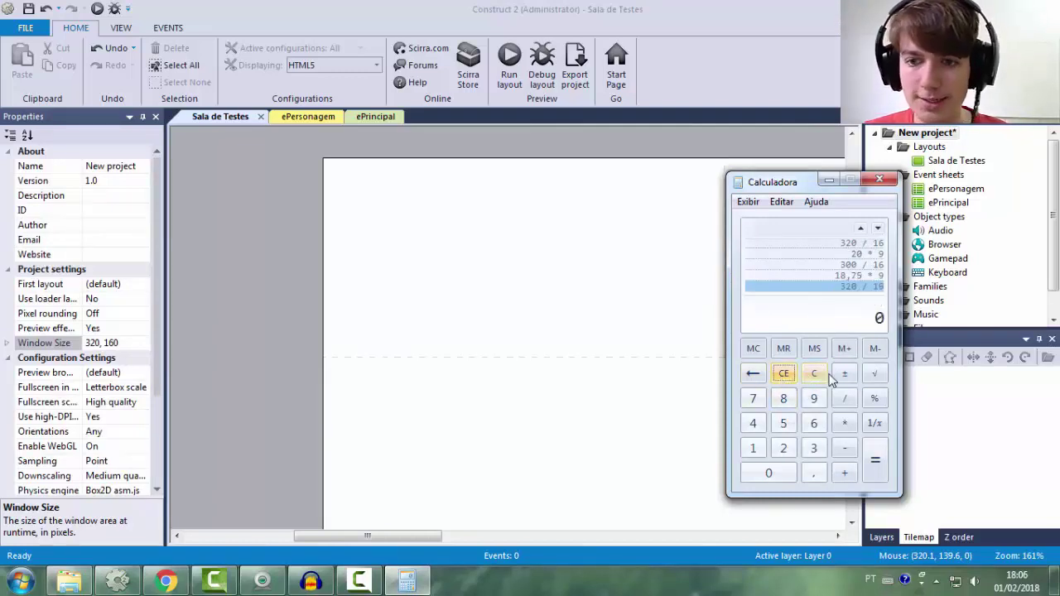
type("160 / 9")
key("Return")
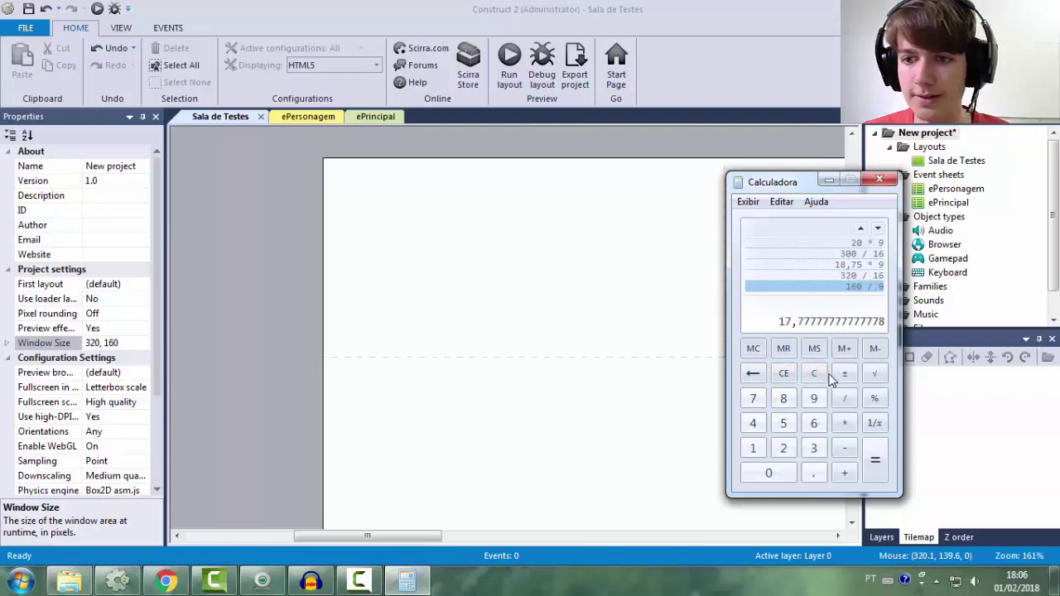
left_click(814, 347)
left_click(790, 377)
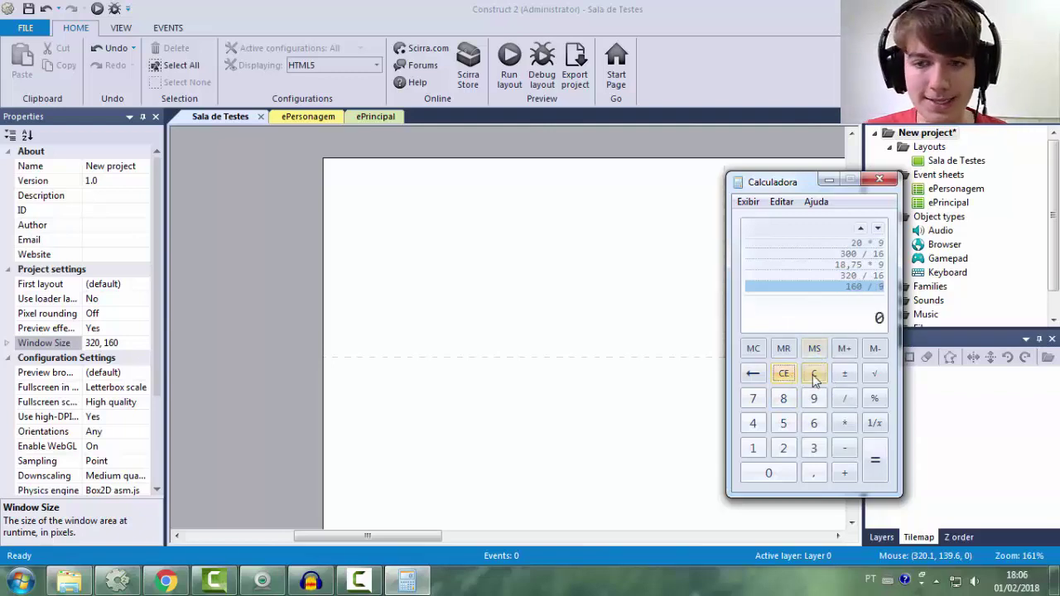
- Set the project's window size to 320, 180
left_click(112, 342)
key("BackSpace")
type("8")
key("Return")
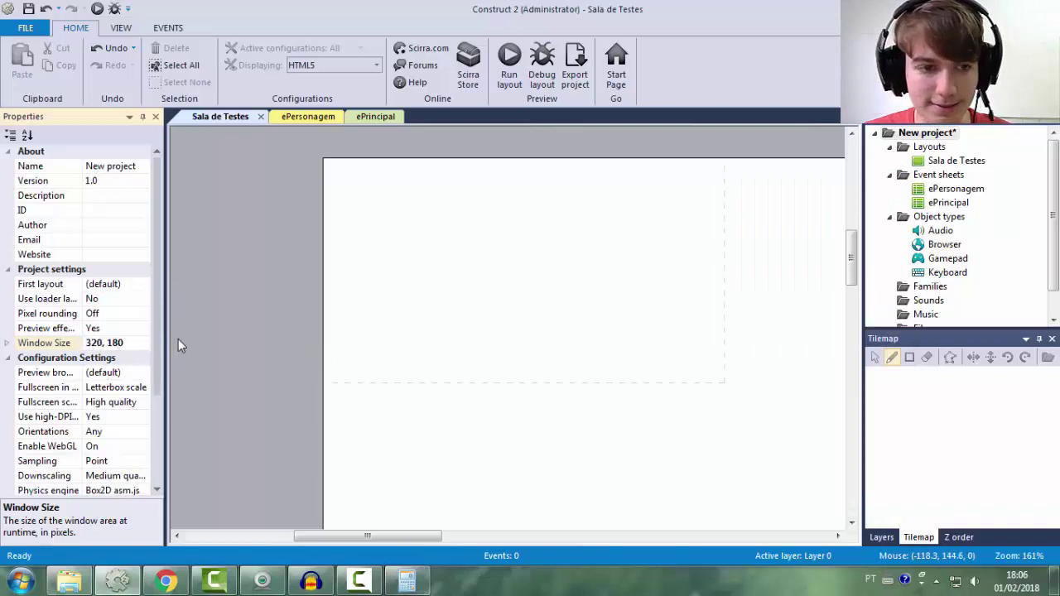
- Check the window height against the 16:9 ratio by calculating 180 / 9 in the Calculator
left_click(393, 587)
type("180 / 9")
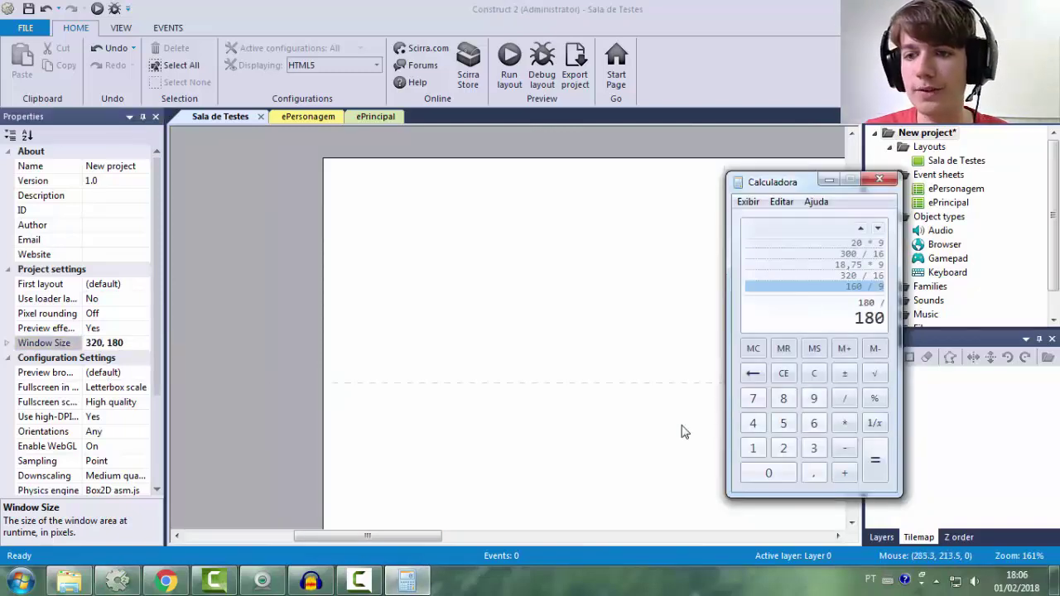
key("Return")
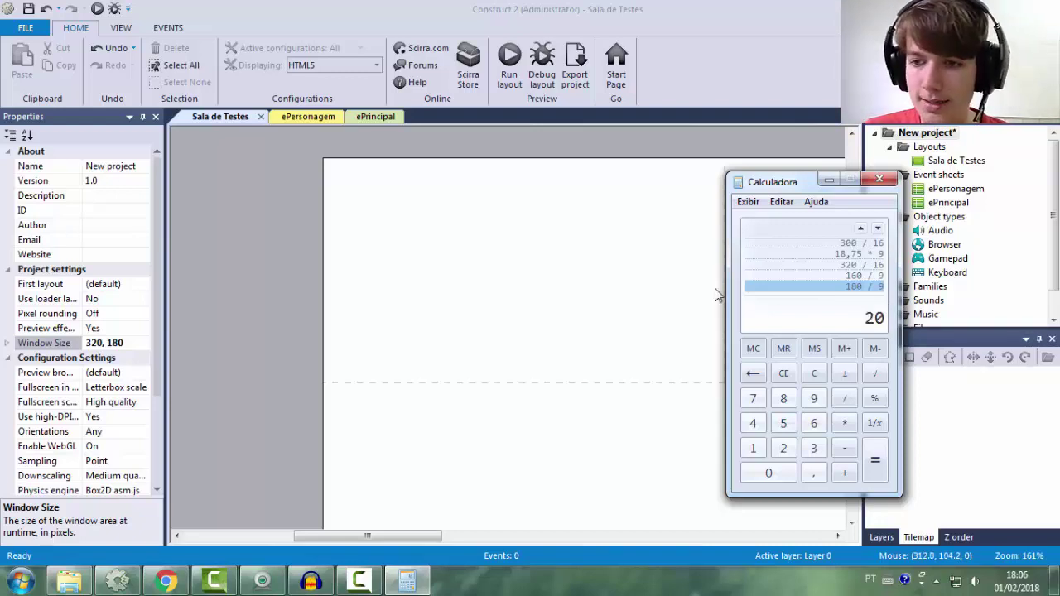
- Add 5 to the Calculator's result and subtract 10 from the sum to get another 16:9 multiplier
key("plus")
key("5")
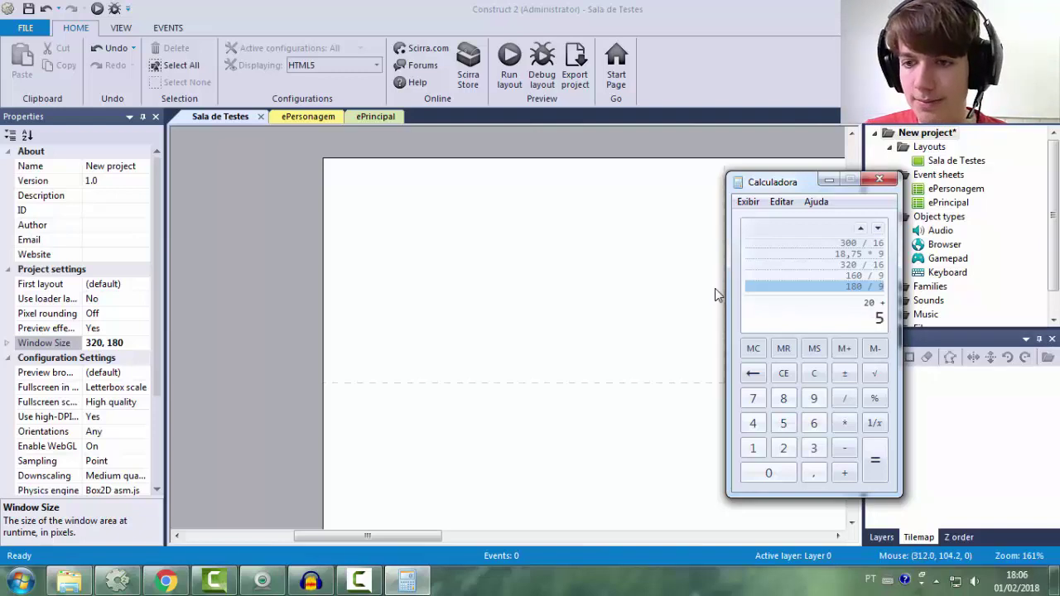
key("Return")
key("minus")
left_click(783, 348)
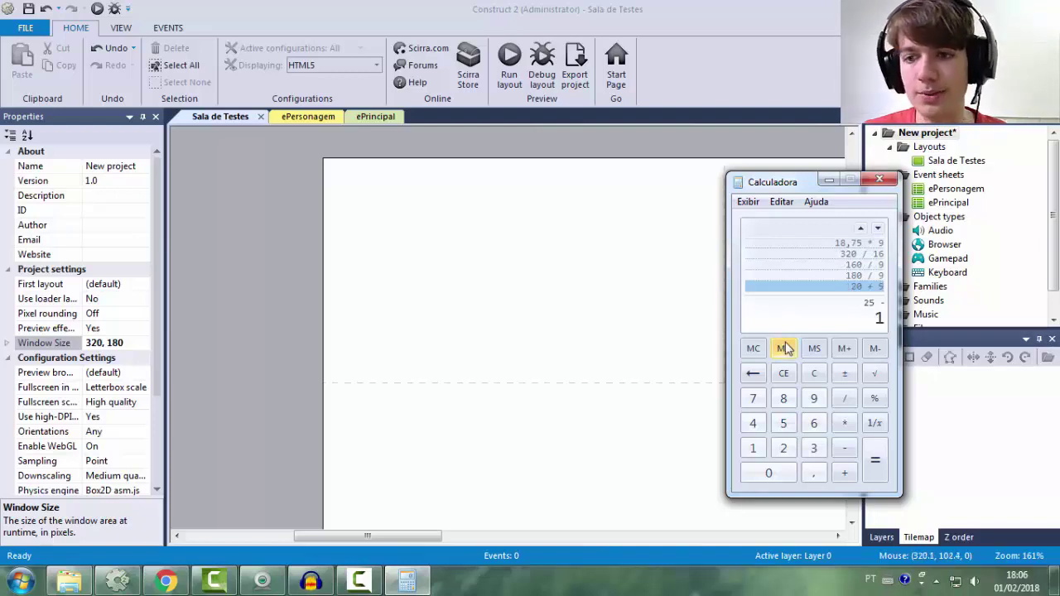
key("Return")
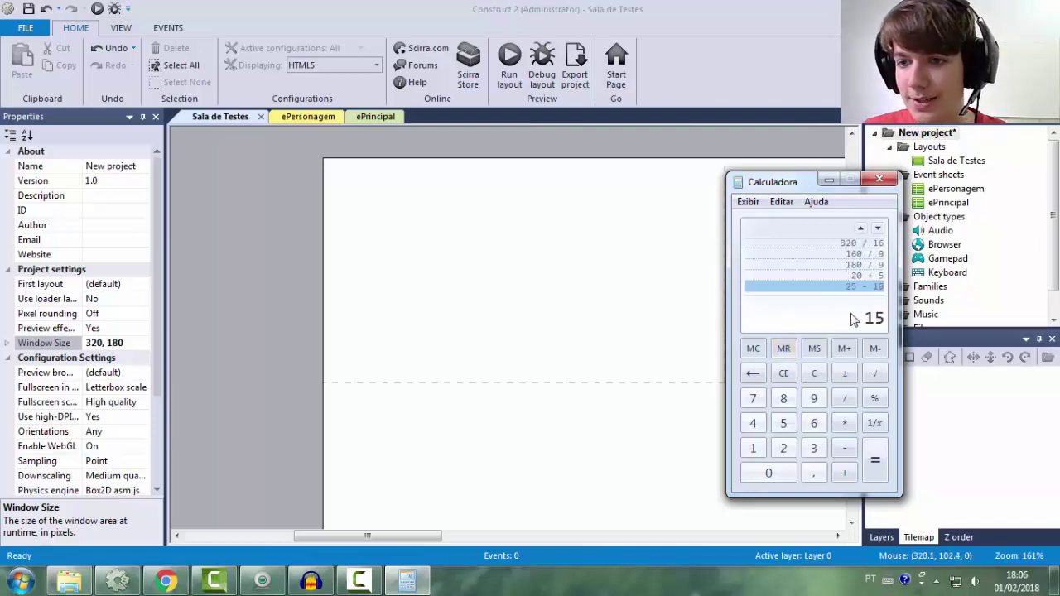
- Calculate an alternative 16:9 window size as 15 * 16 by 15 * 9 and close the Calculator
type("*16")
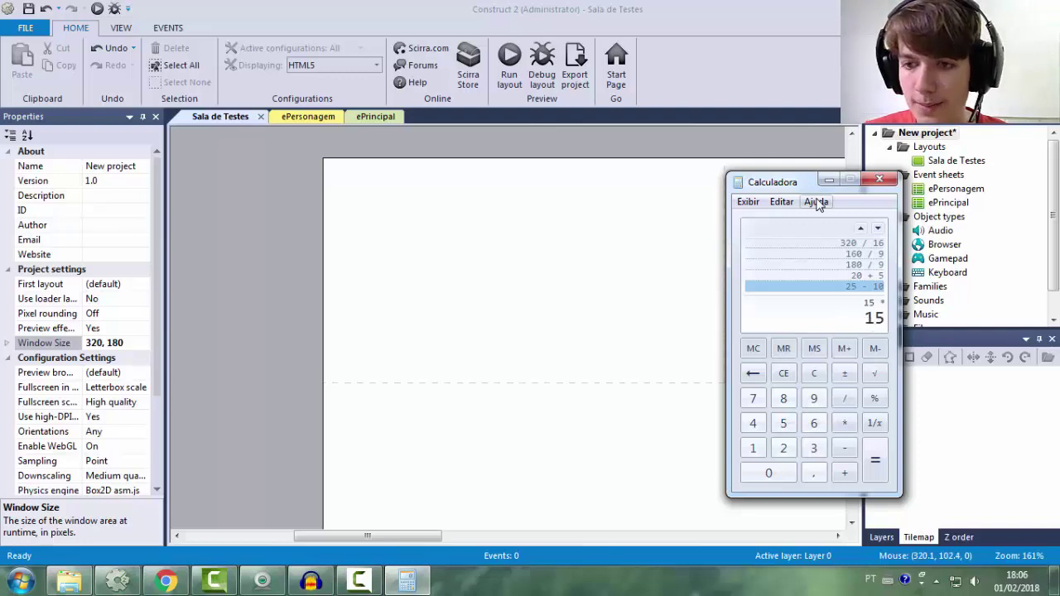
key("Return")
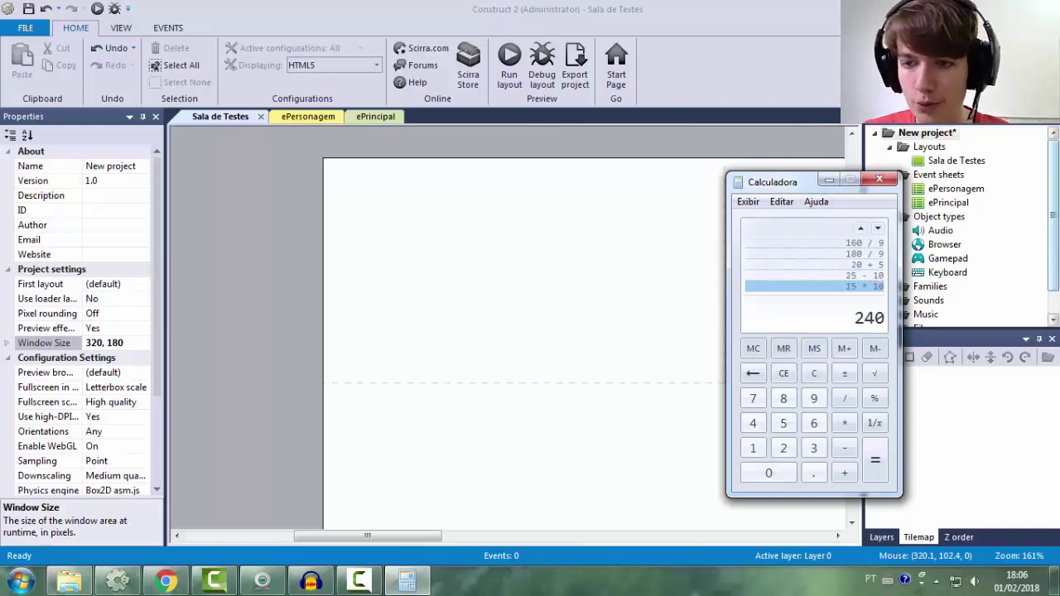
type("15*9")
key("Return")
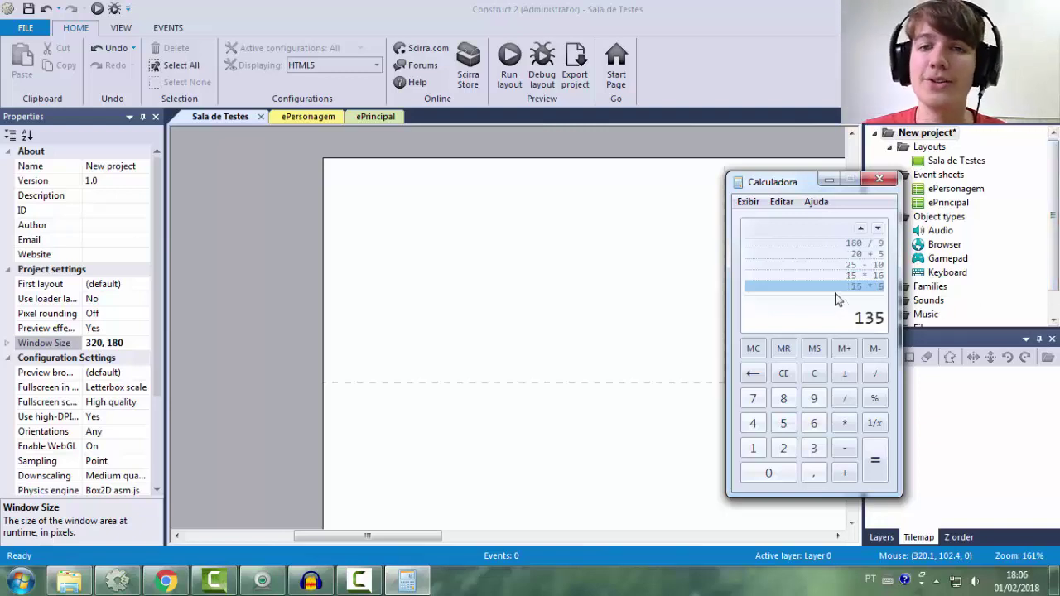
left_click(879, 180)
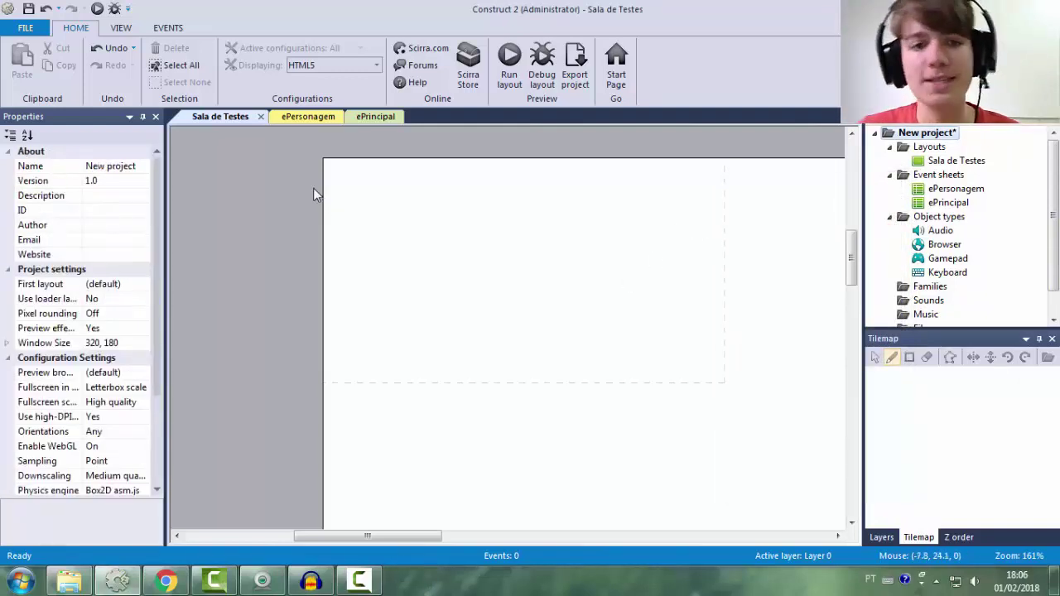
- Review the project's window size setting alongside the Sala de Testes layout's properties and dashed window area
left_click(59, 346)
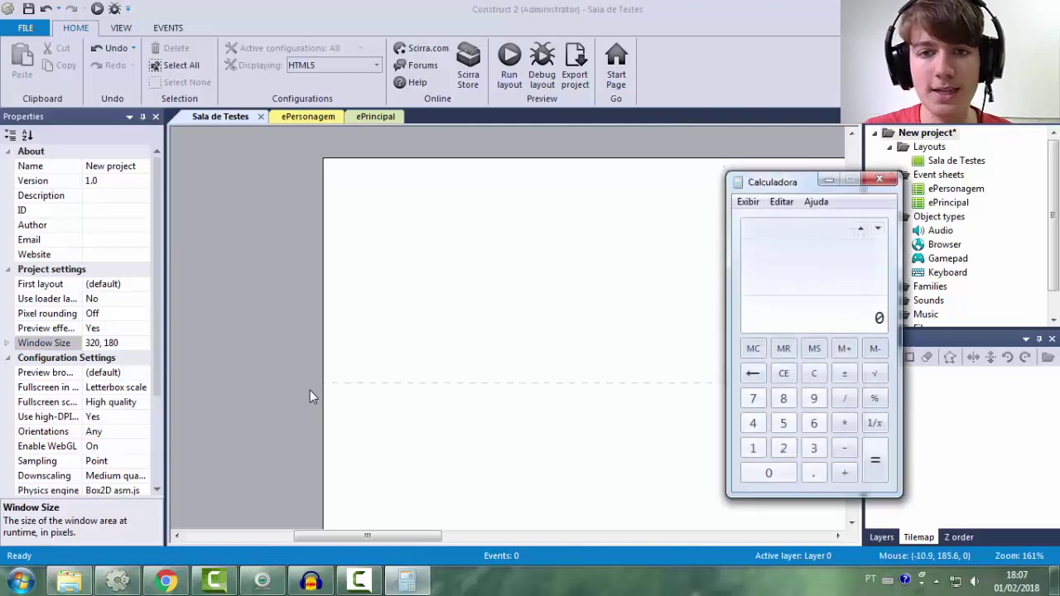
left_click(453, 257)
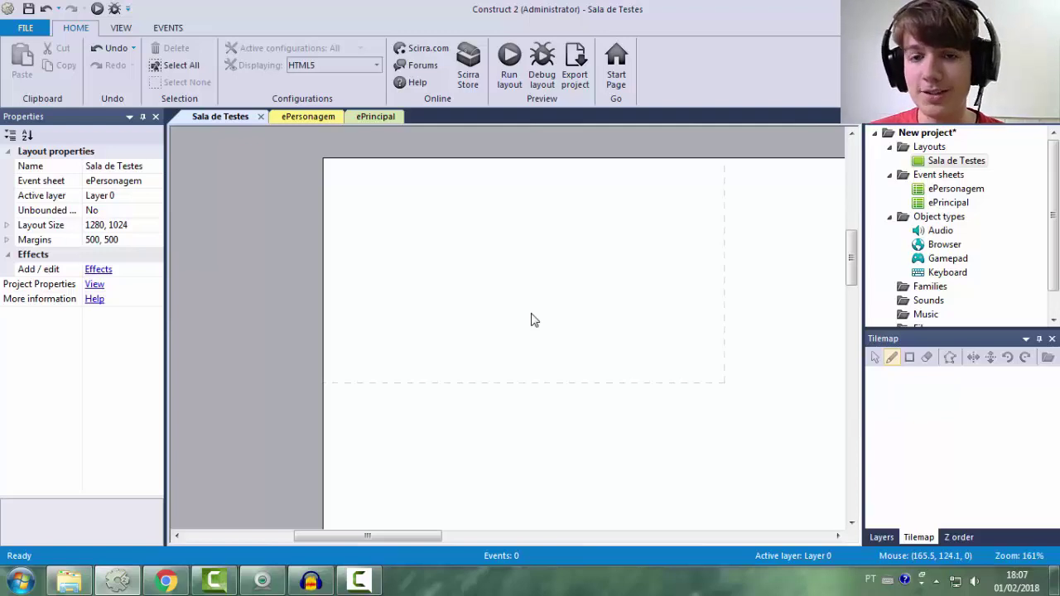
left_click(925, 135)
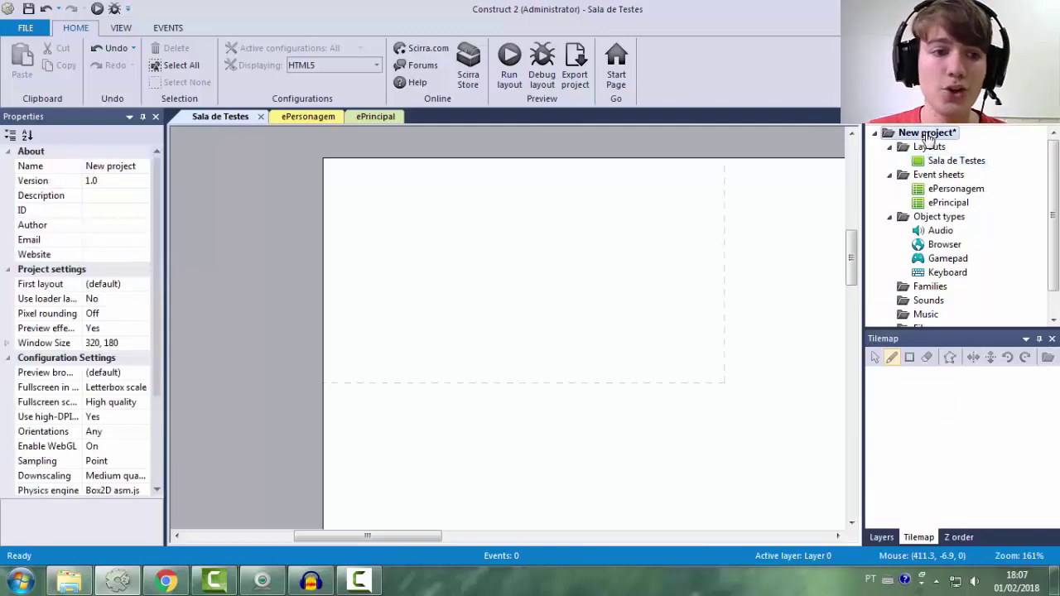
left_click(488, 269)
left_click(886, 134)
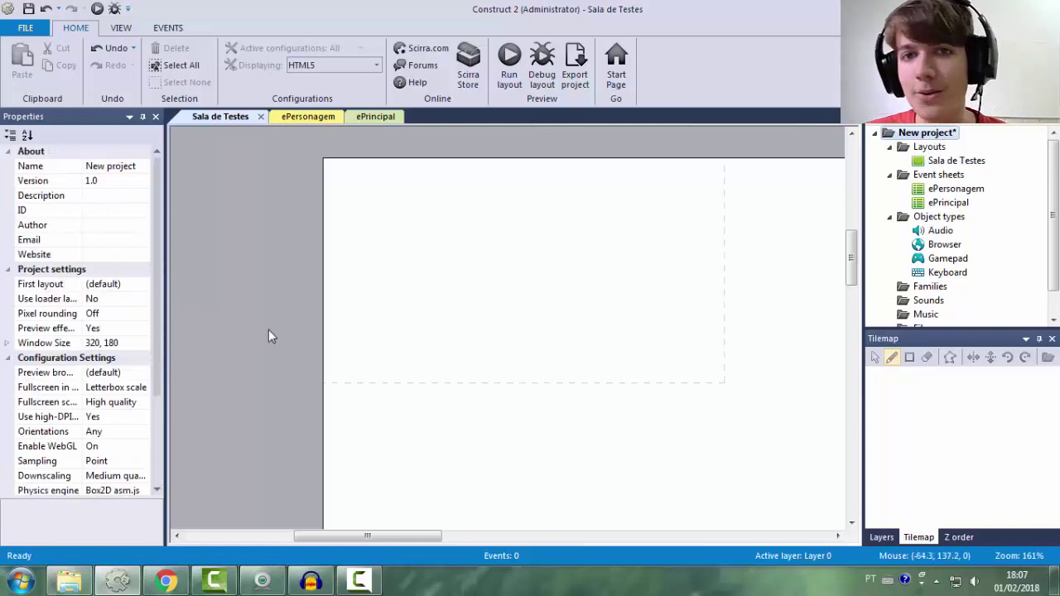
left_click(464, 306)
left_click(915, 133)
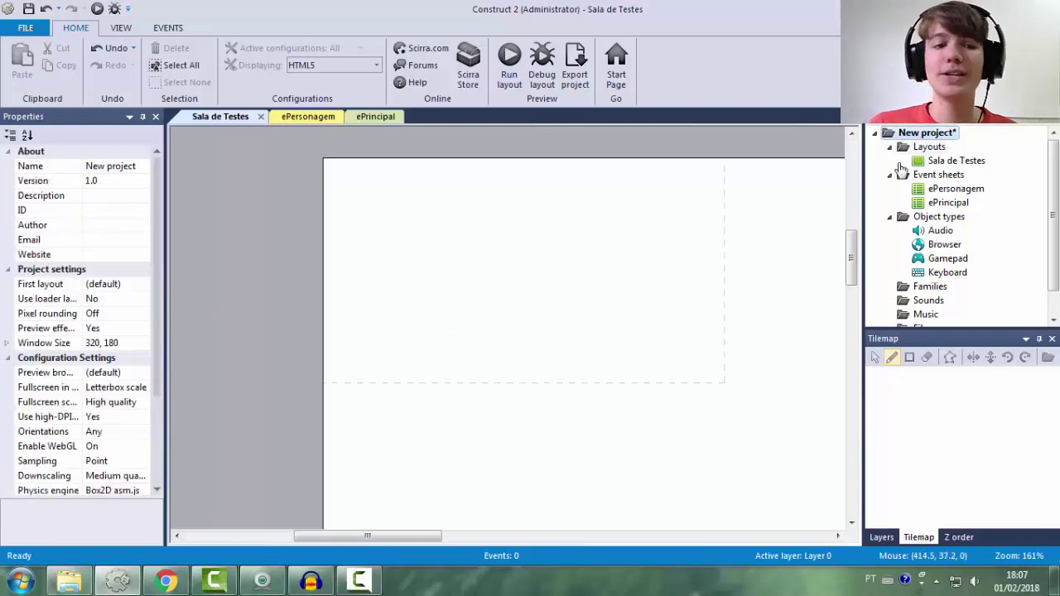
left_click(545, 334)
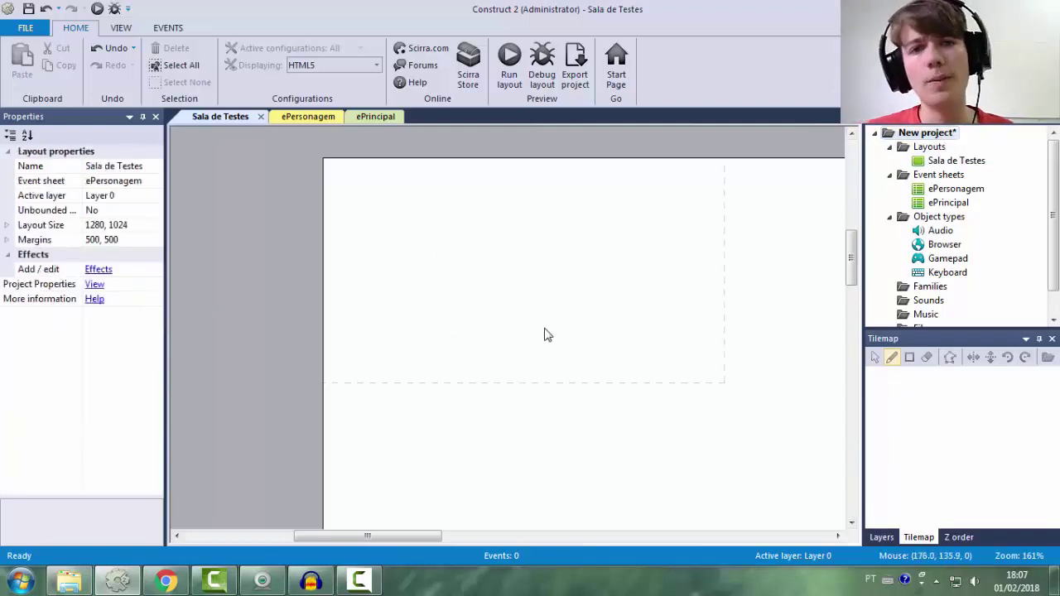